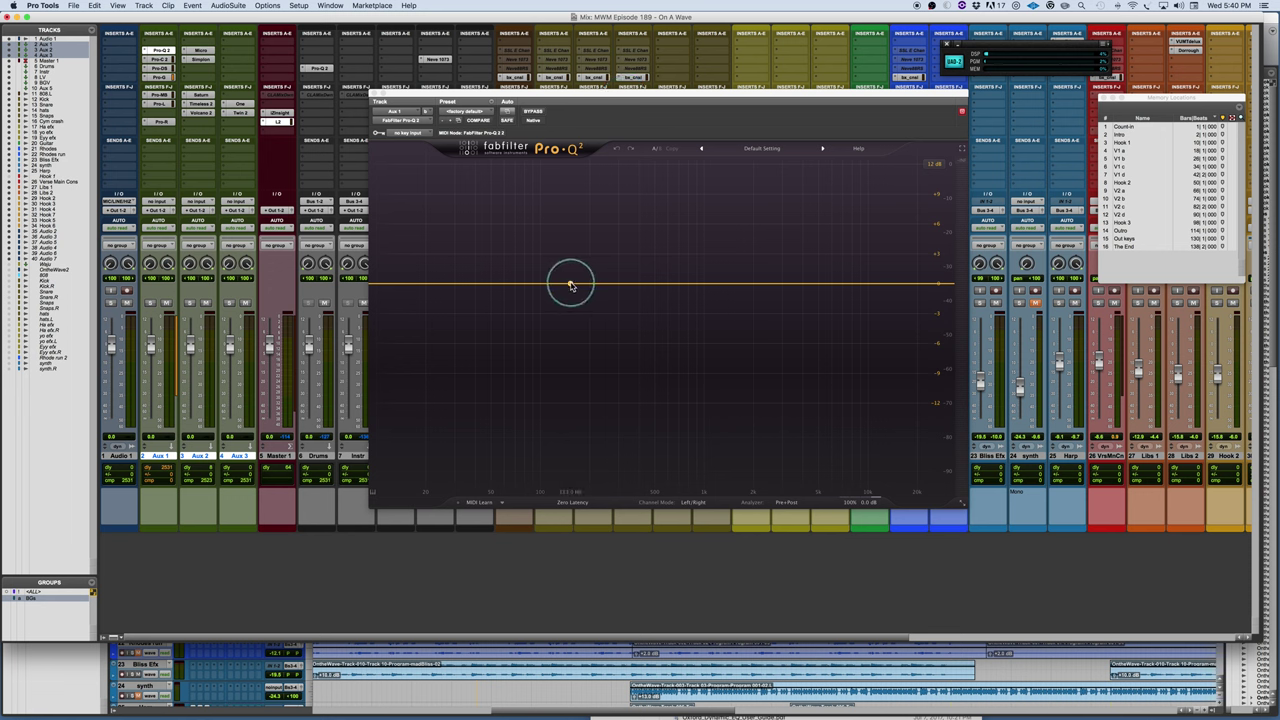
Step: Add a low bell boost, make the upper cut band a high shelf near 565 Hz, and add a 5 kHz high-shelf boost
{"action": "left_click_drag", "start_coordinate": [571, 283], "coordinate": [569, 240]}
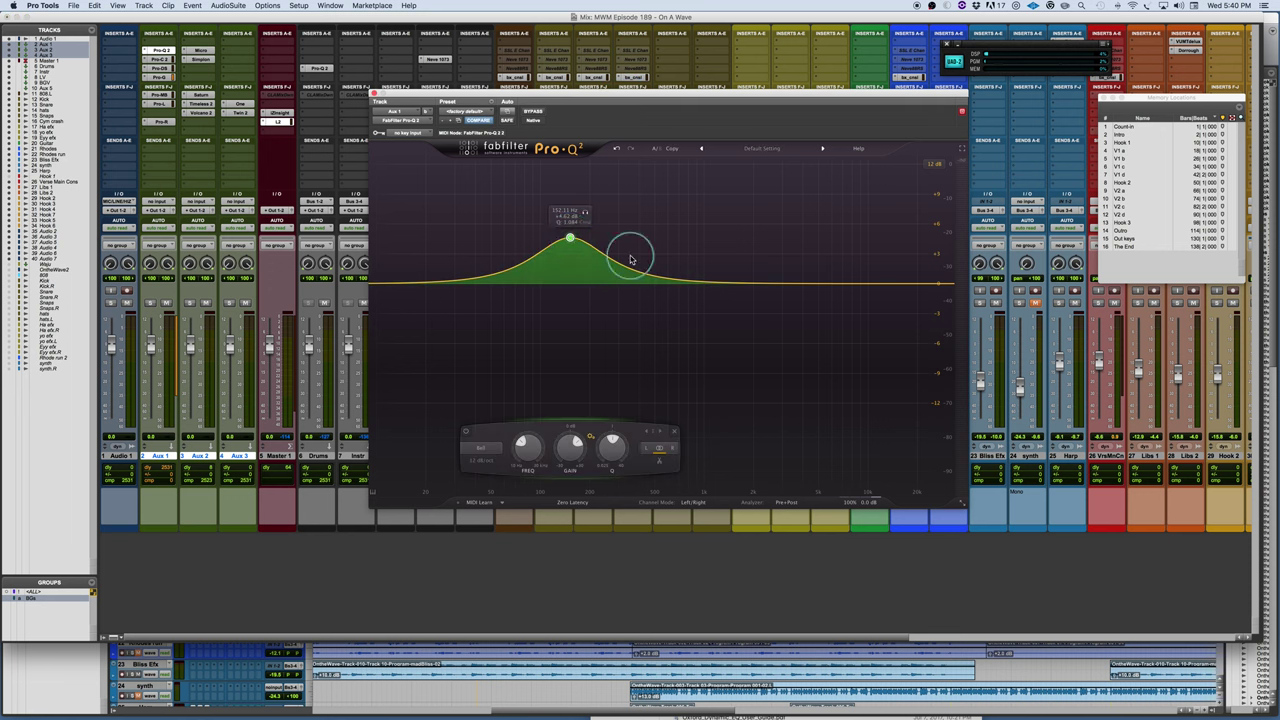
{"action": "left_click_drag", "start_coordinate": [674, 283], "coordinate": [677, 336]}
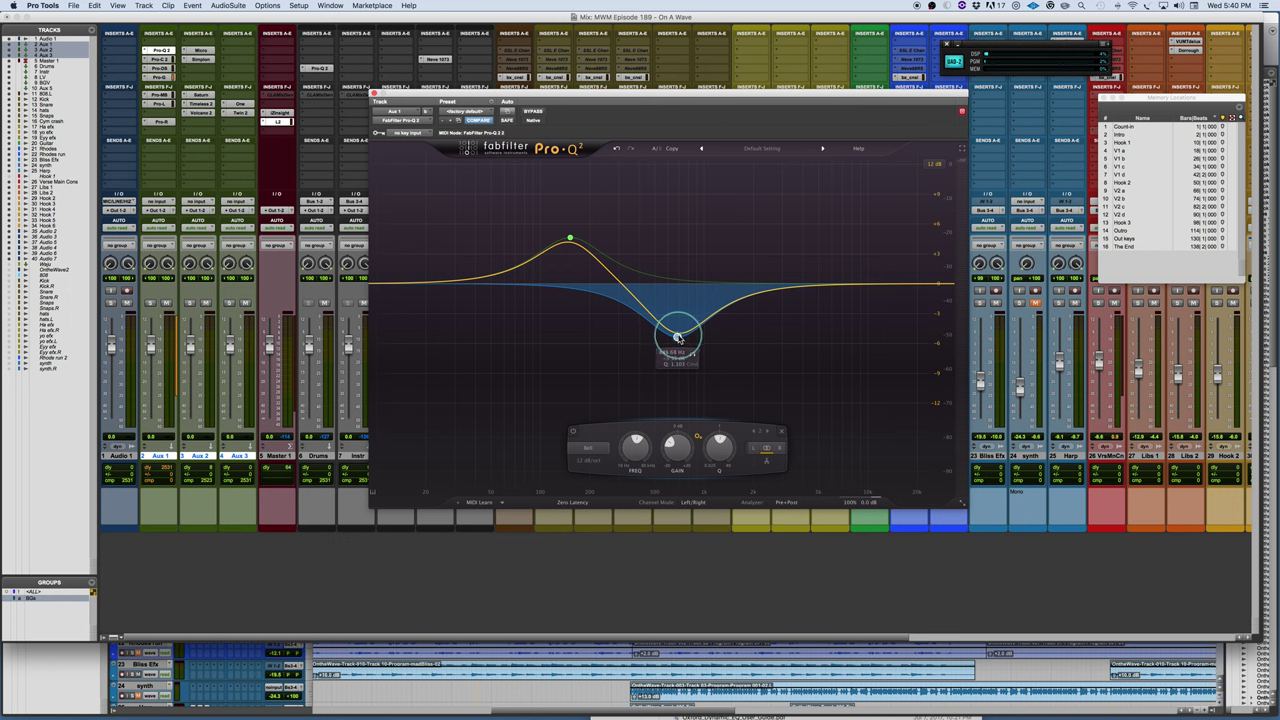
{"action": "right_click", "coordinate": [677, 337]}
{"action": "mouse_move", "coordinate": [705, 353]}
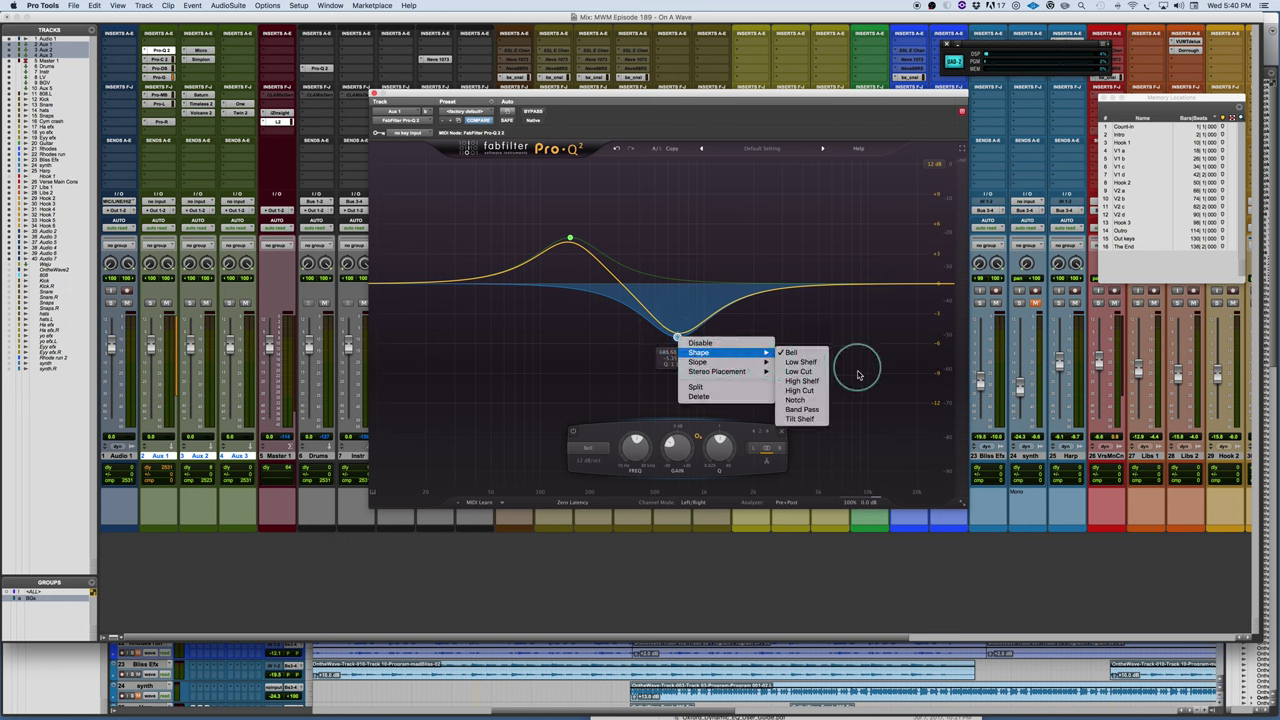
{"action": "left_click", "coordinate": [803, 381]}
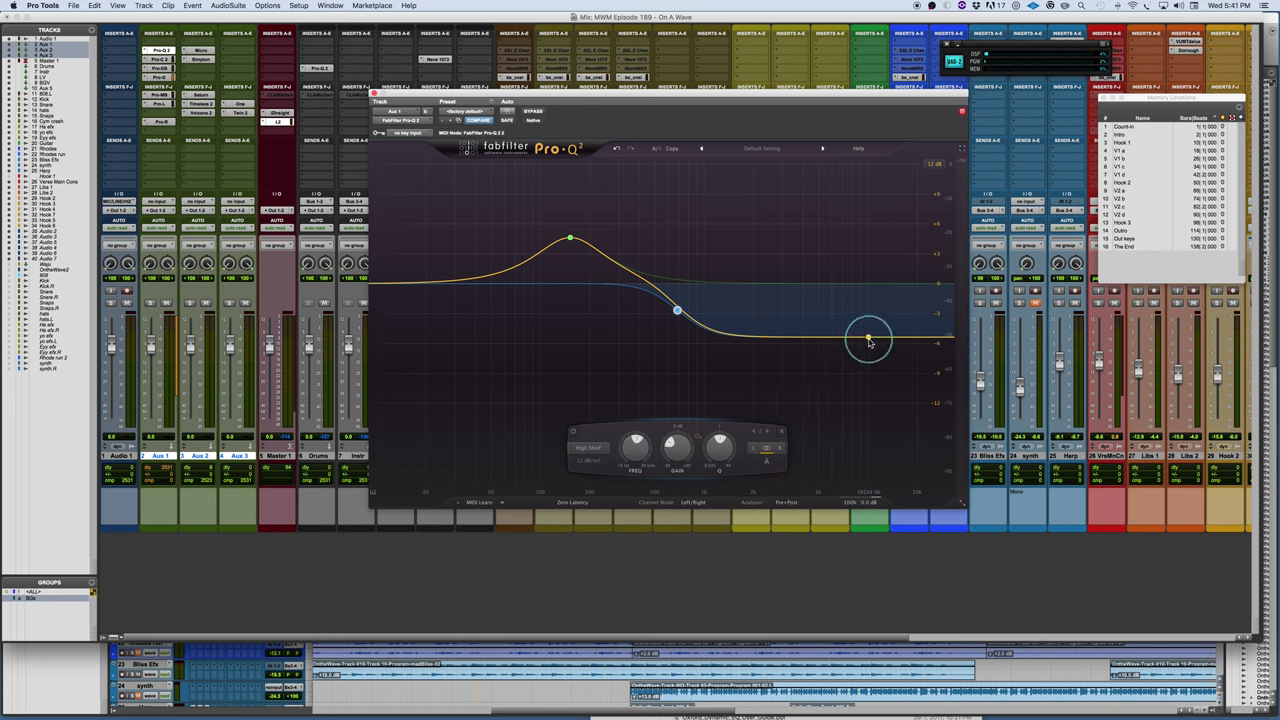
{"action": "left_click_drag", "start_coordinate": [866, 337], "coordinate": [829, 266]}
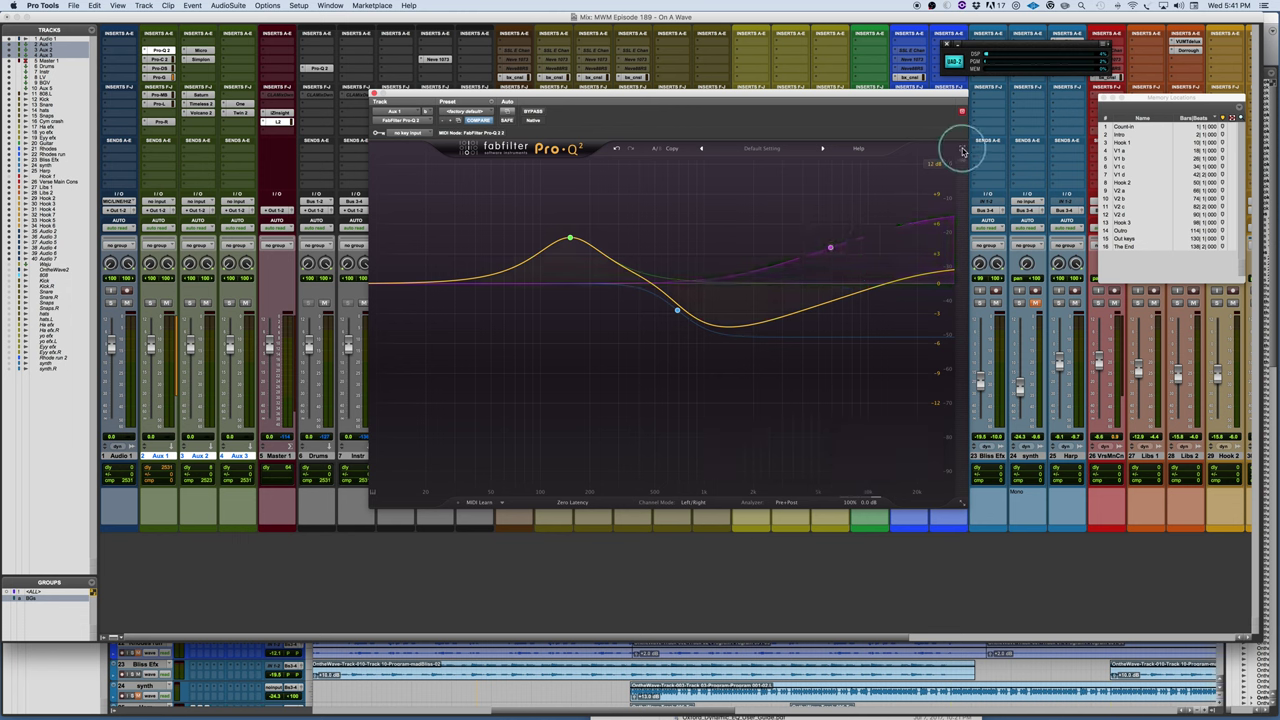
Step: View the Pro-Q 2 EQ full screen and back, nudge the green bell boost higher, then open the processing modes
{"action": "left_click", "coordinate": [963, 151]}
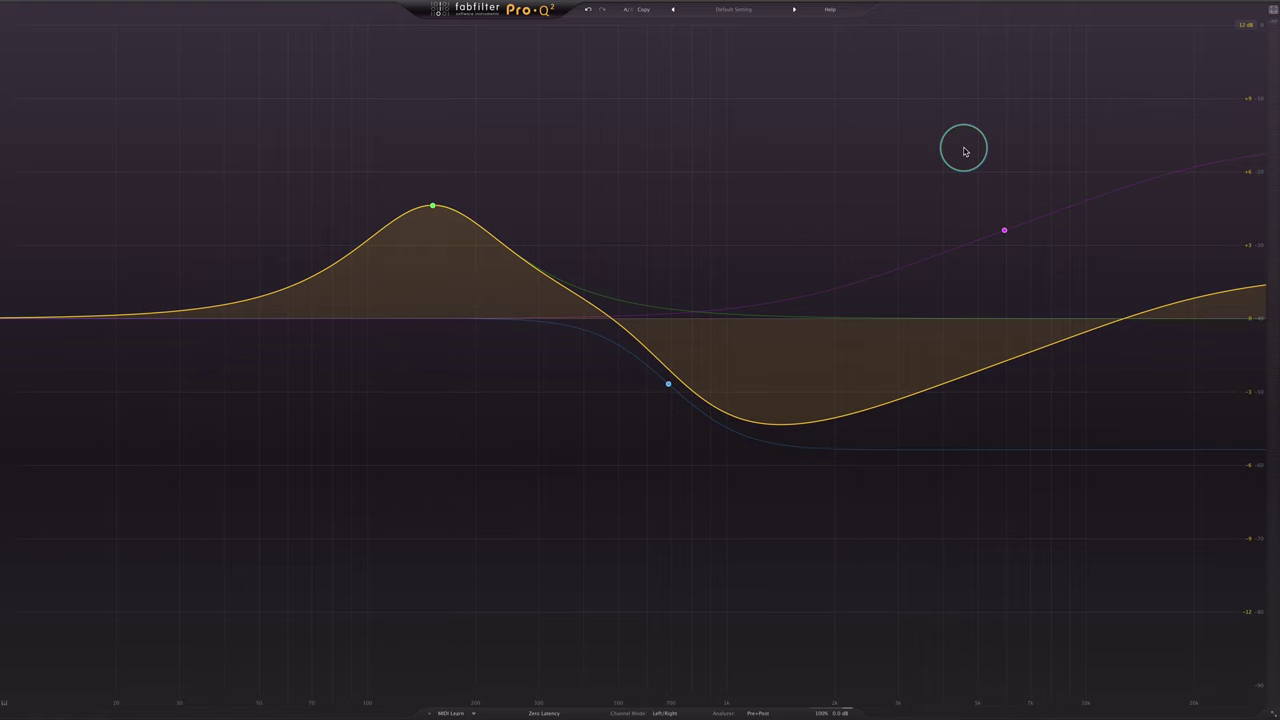
{"action": "left_click", "coordinate": [1266, 12]}
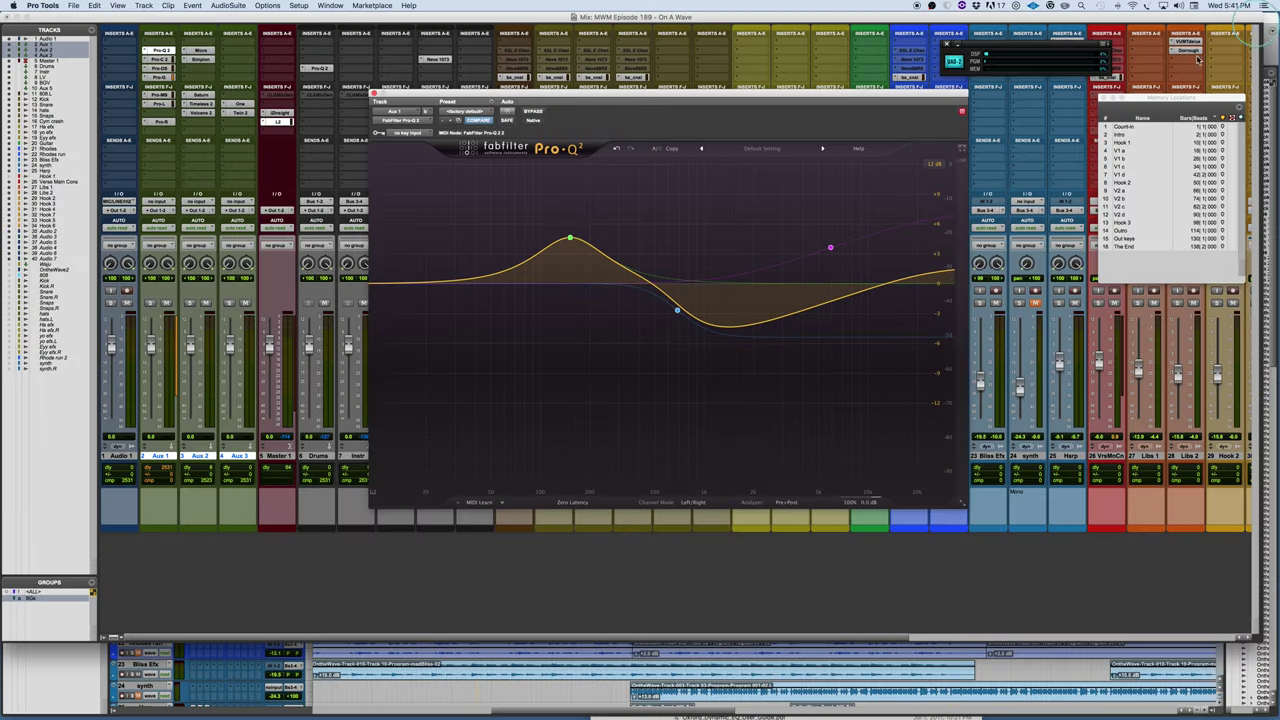
{"action": "left_click", "coordinate": [546, 340]}
{"action": "left_click", "coordinate": [660, 330]}
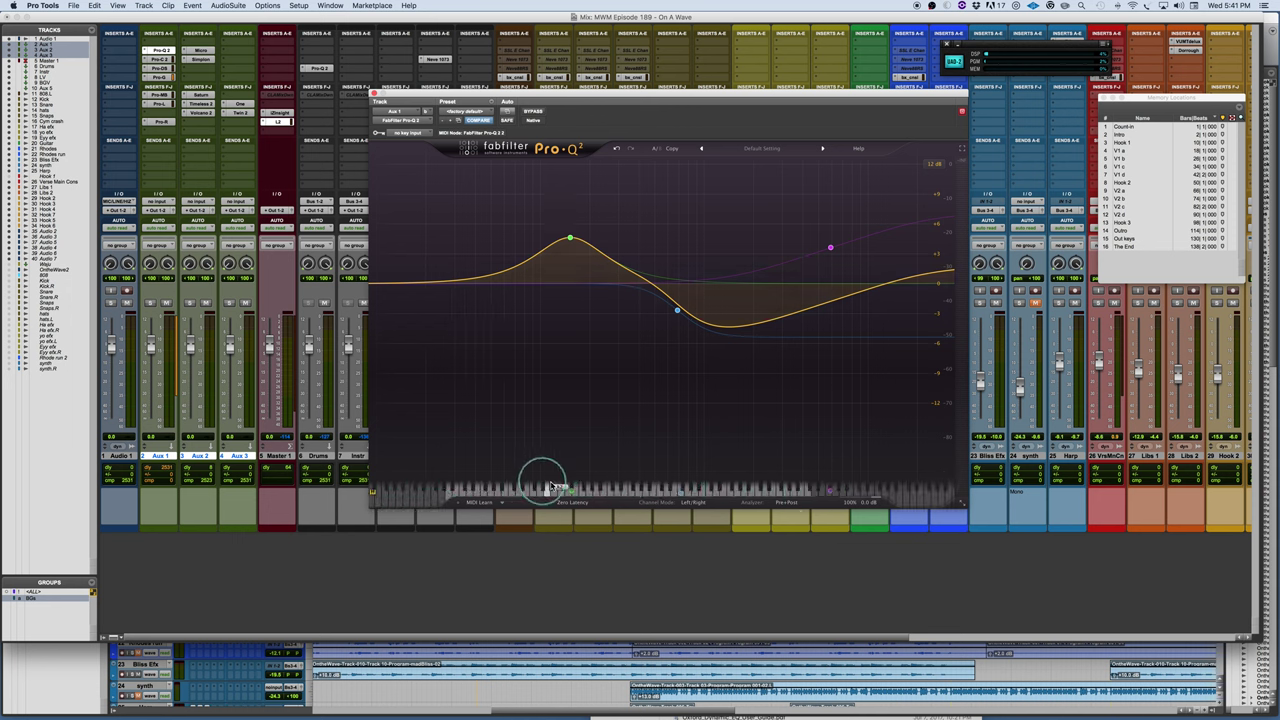
{"action": "left_click_drag", "start_coordinate": [567, 490], "coordinate": [580, 493]}
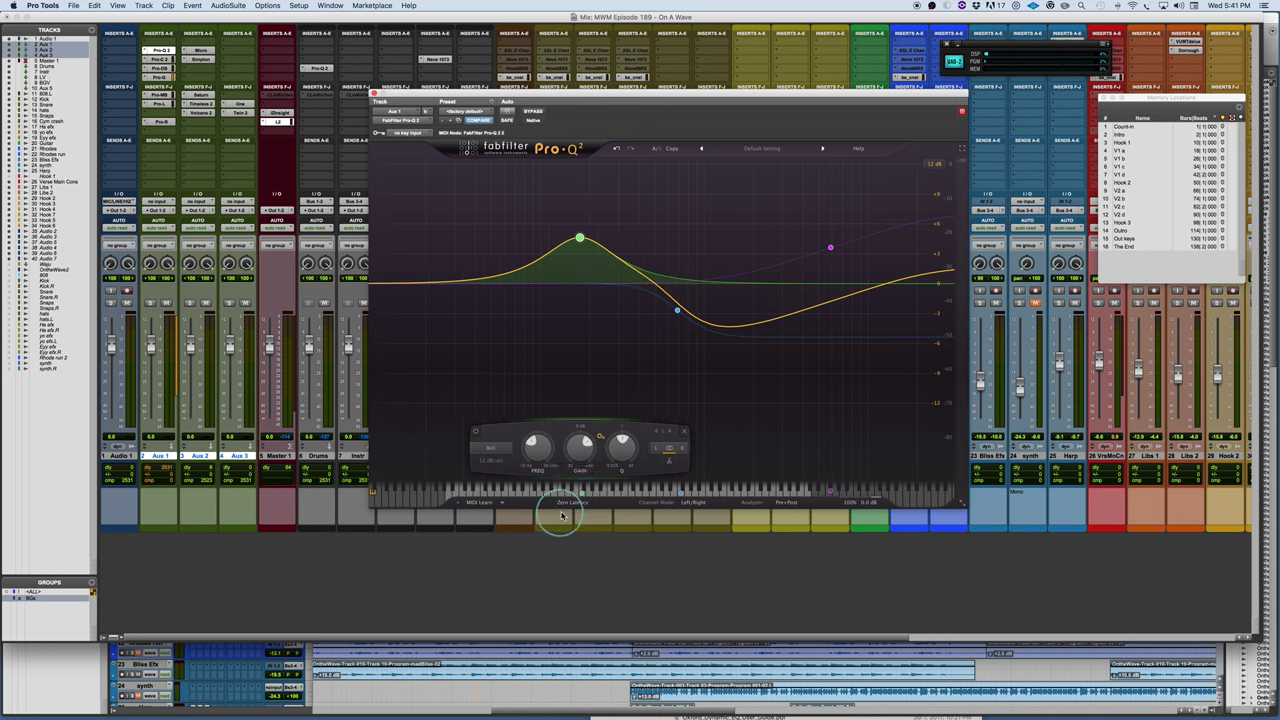
{"action": "left_click", "coordinate": [578, 503]}
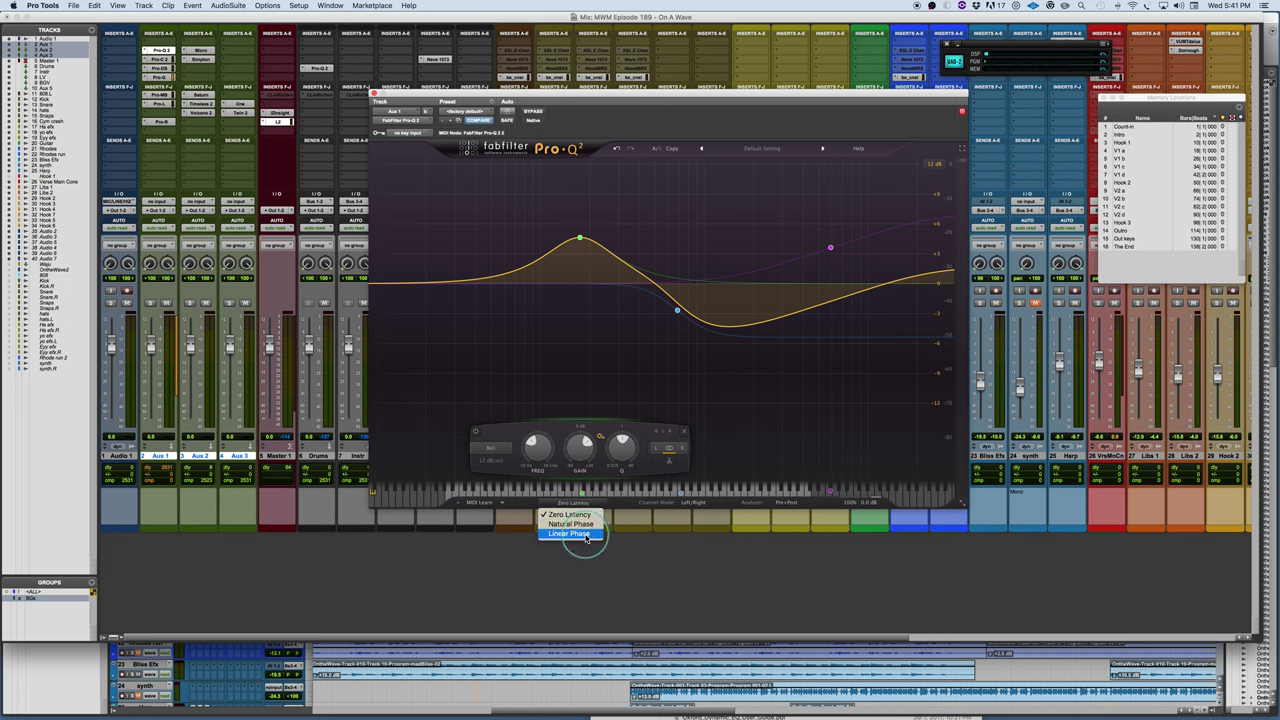
Step: Switch Pro-Q 2 to Linear Phase, keeping Medium quality and Left/Right channel mode
{"action": "left_click", "coordinate": [586, 534]}
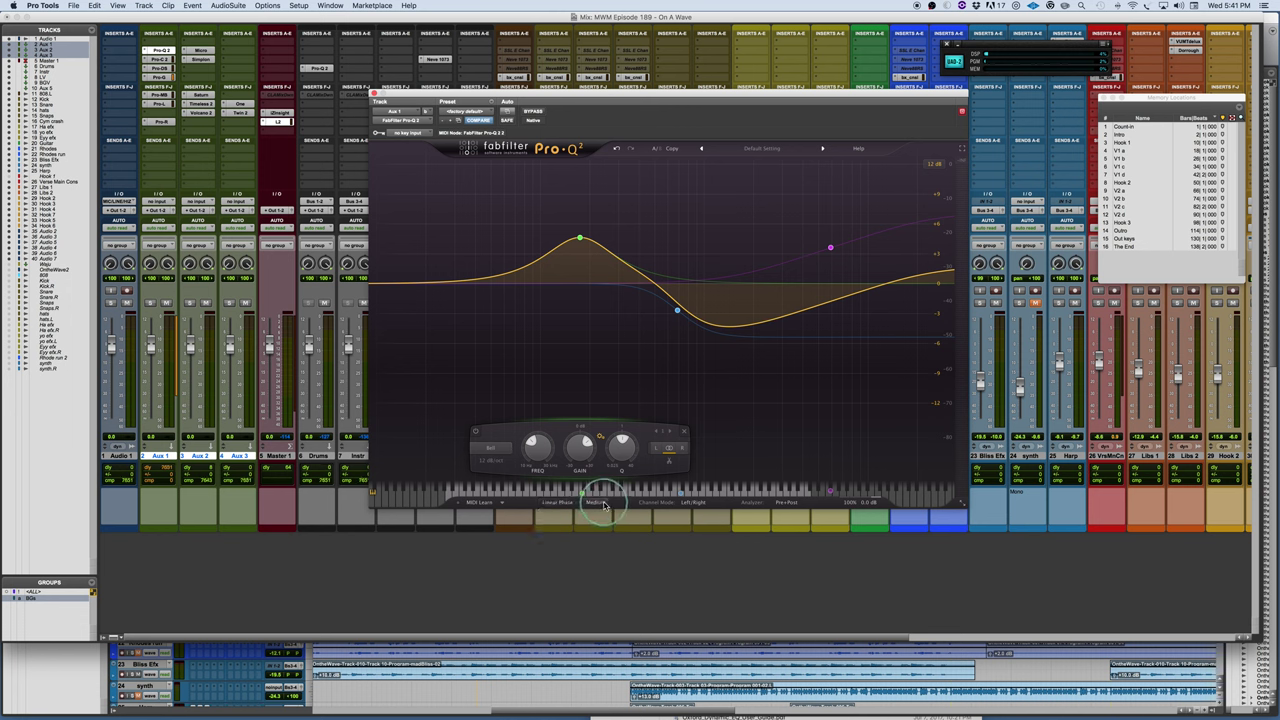
{"action": "left_click", "coordinate": [596, 502]}
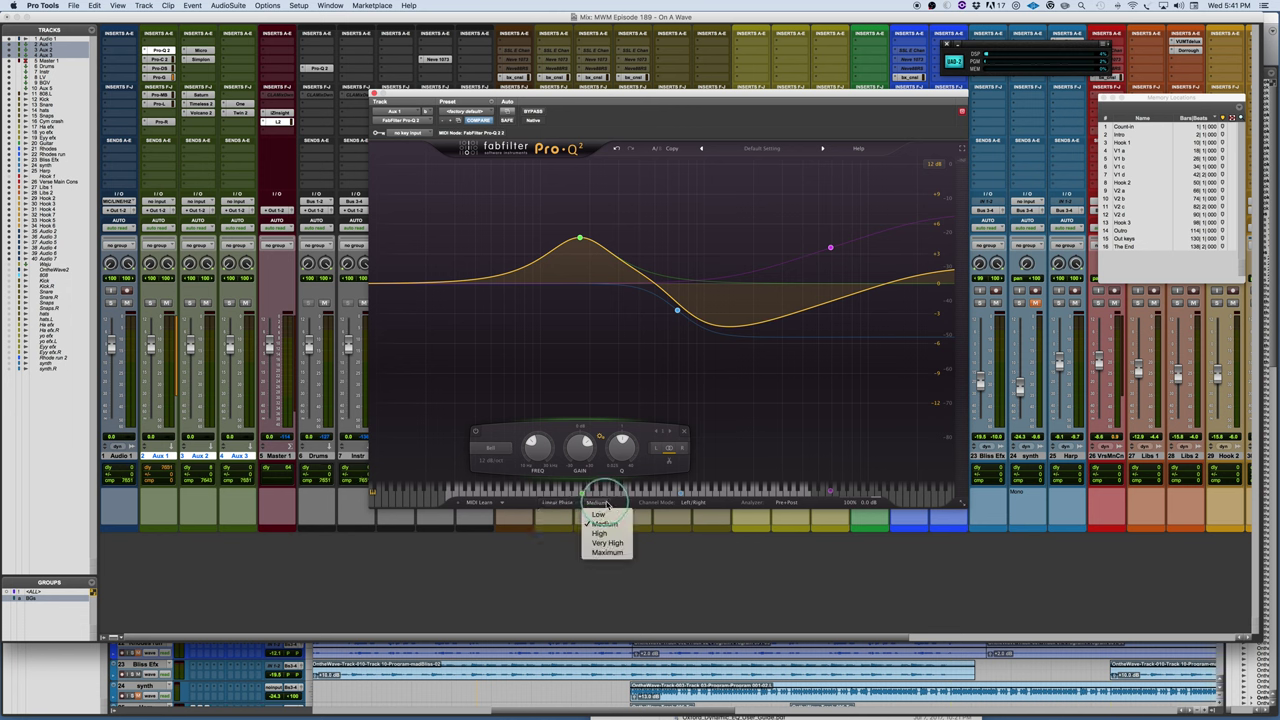
{"action": "left_click", "coordinate": [540, 503]}
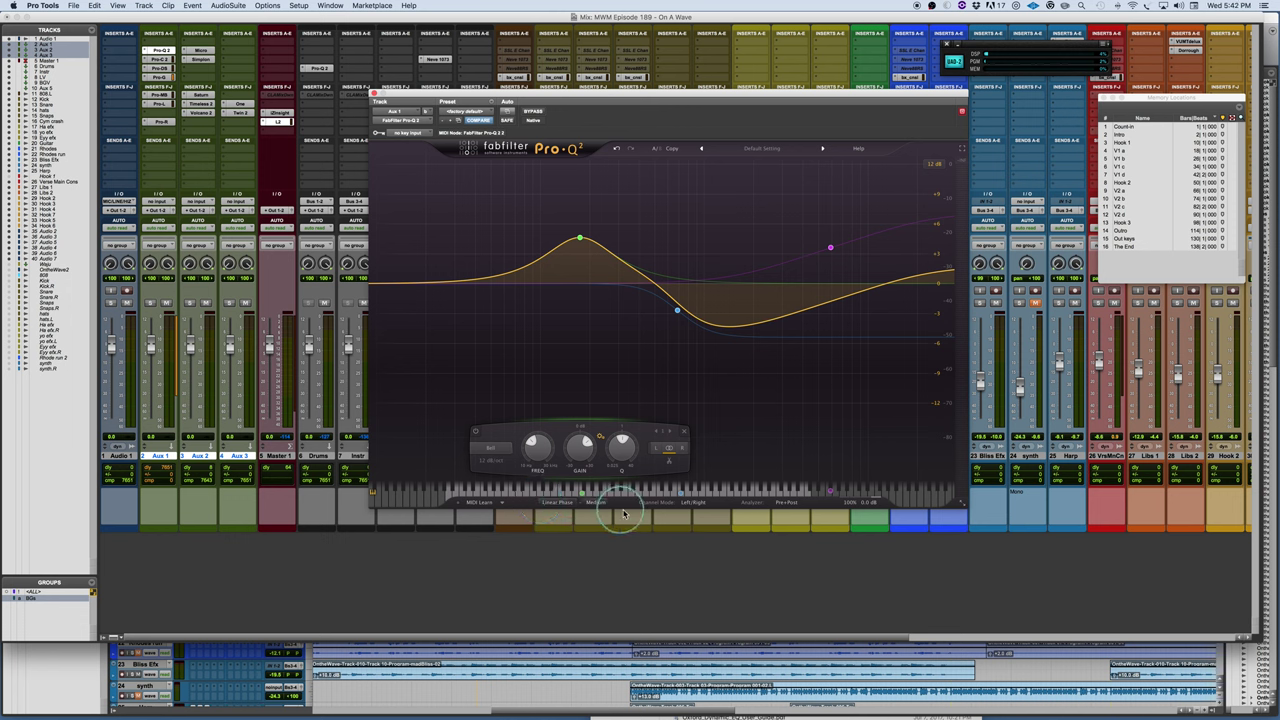
{"action": "left_click", "coordinate": [696, 503]}
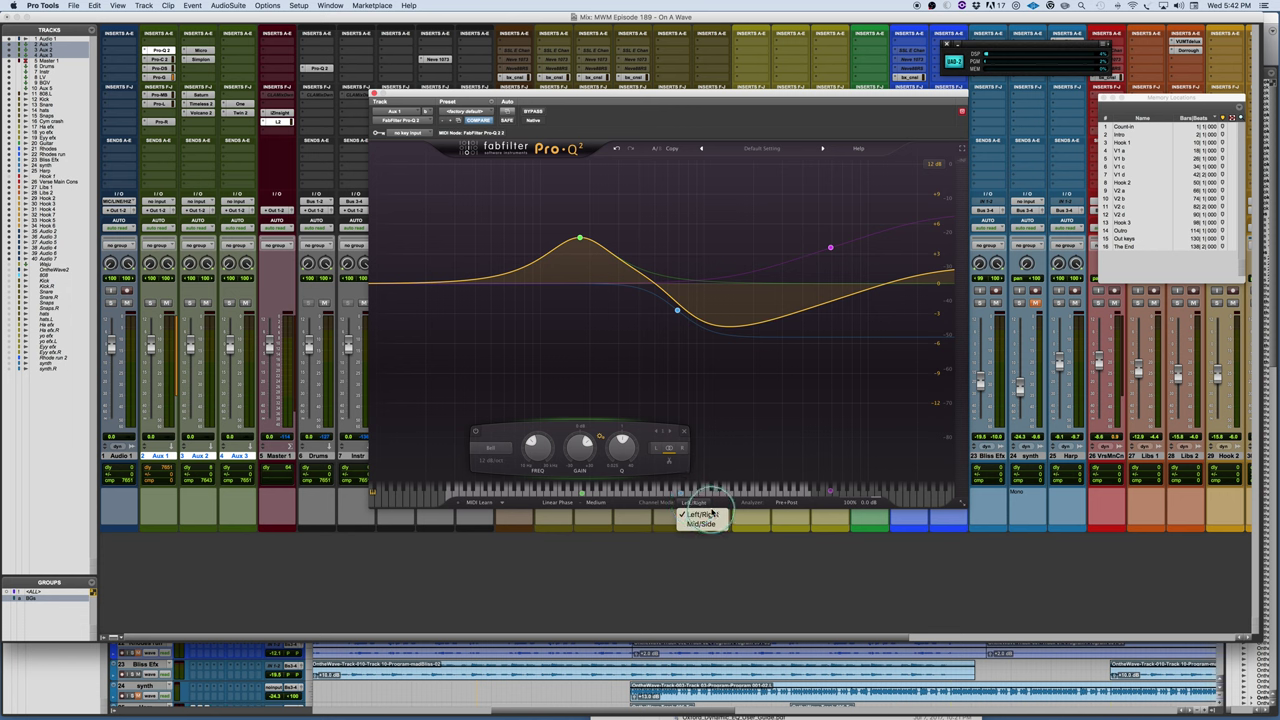
{"action": "left_click", "coordinate": [721, 503]}
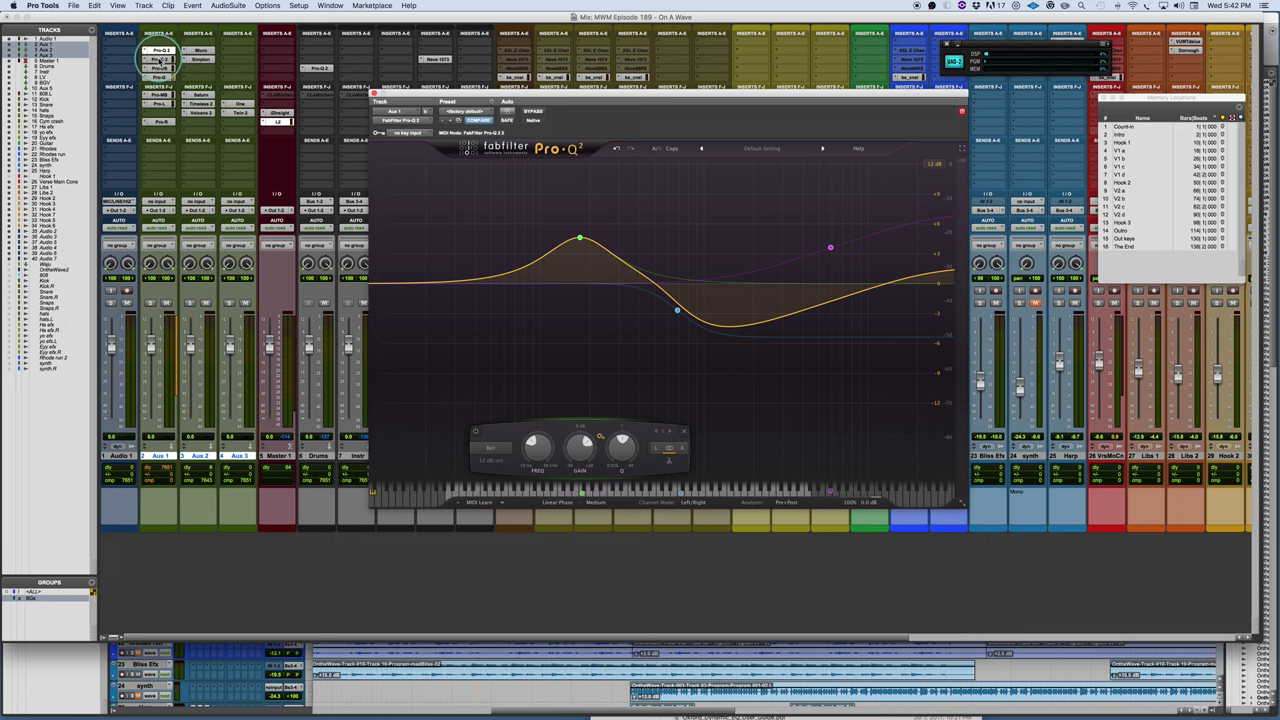
Step: Open Pro-C 2 on Aux 1 and confirm its compressor style stays Clean
{"action": "left_click", "coordinate": [159, 60]}
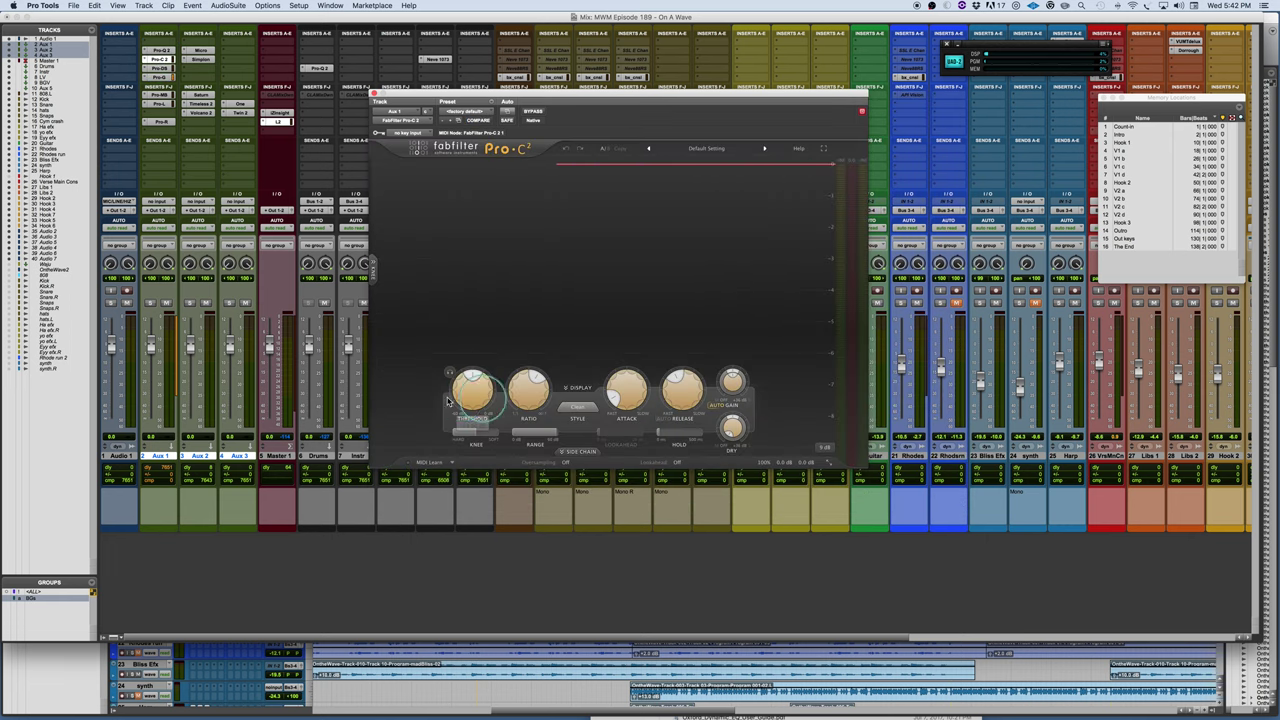
{"action": "left_click", "coordinate": [577, 410]}
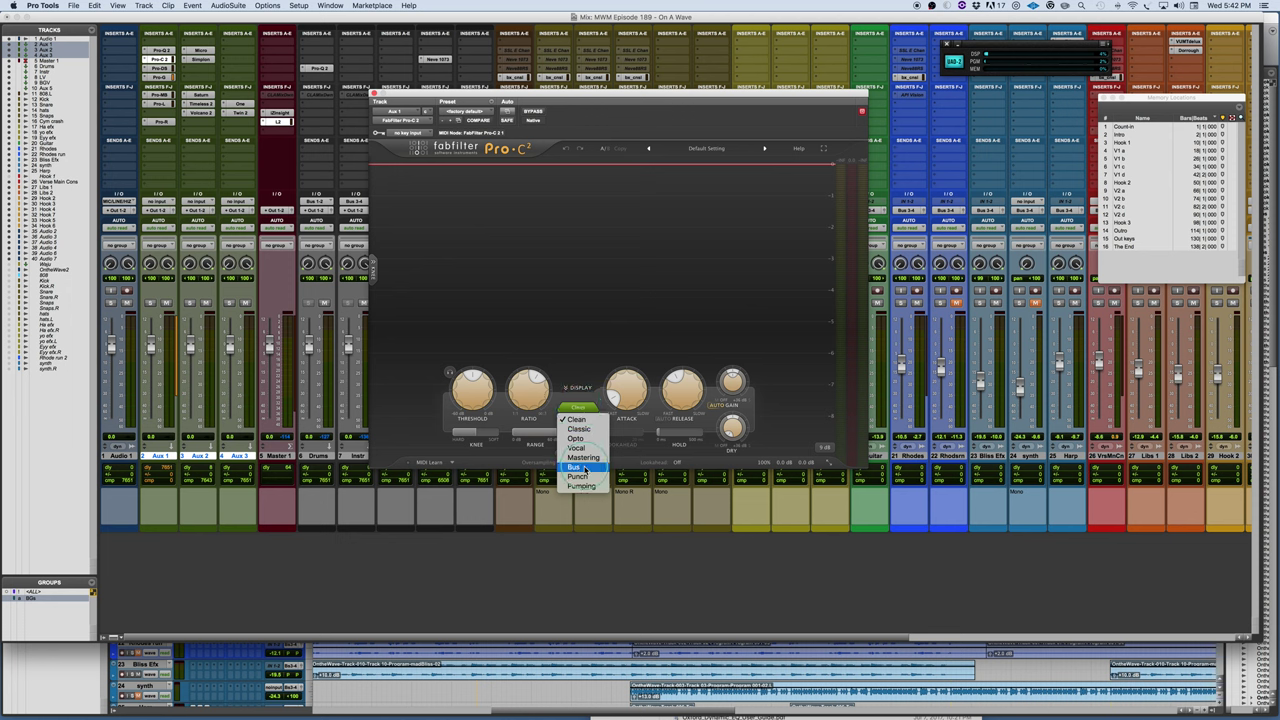
{"action": "left_click", "coordinate": [583, 405]}
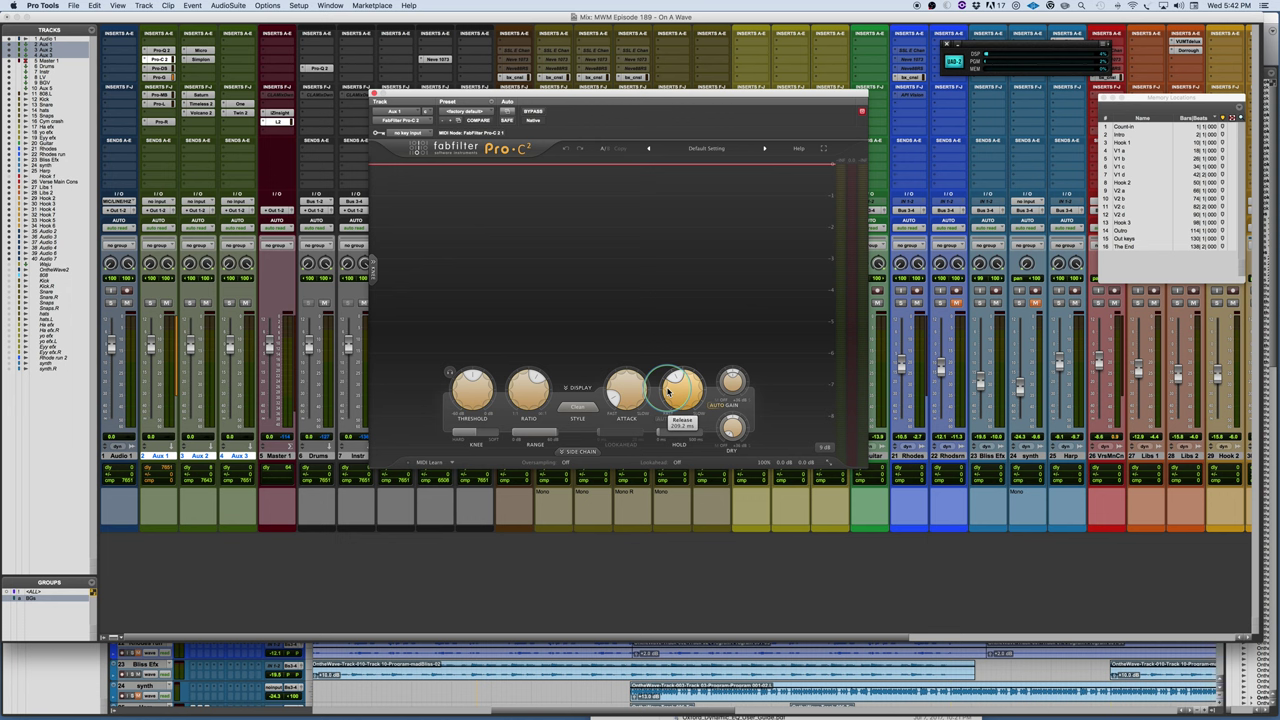
{"action": "left_click", "coordinate": [580, 407]}
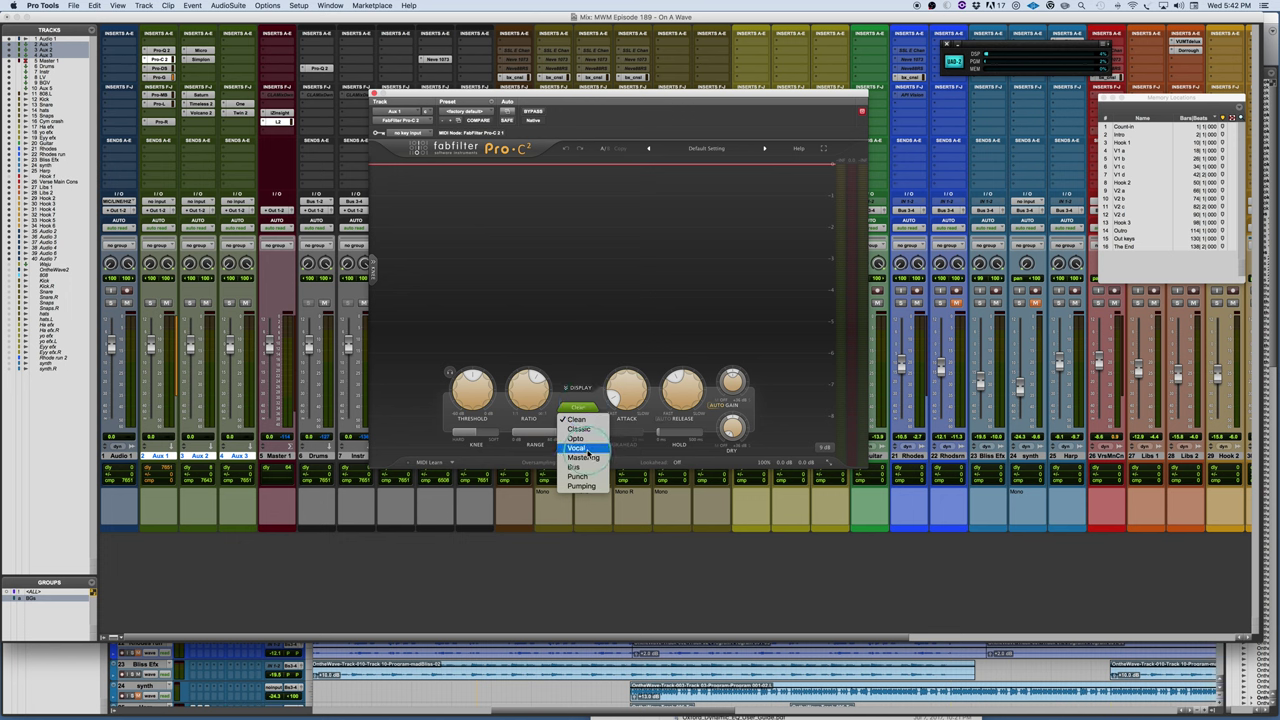
{"action": "left_click", "coordinate": [595, 398]}
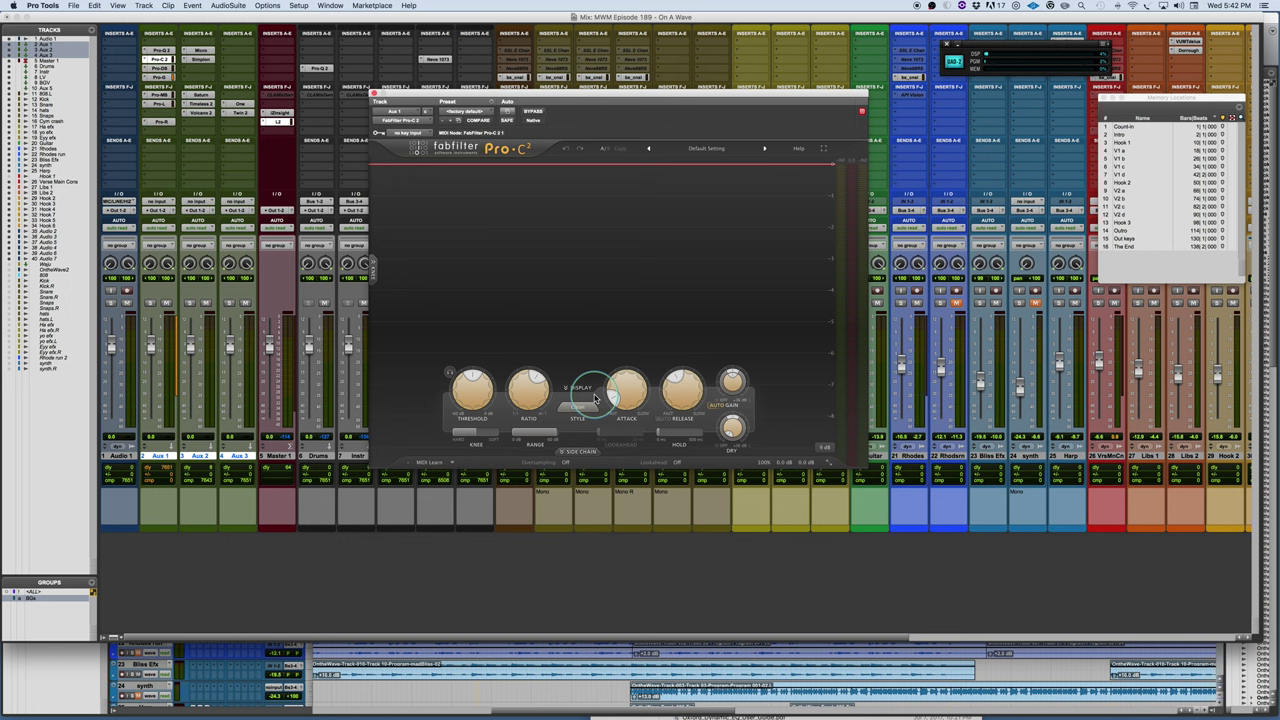
Step: Check the Pro-C 2 Ratio, Attack and Hold settings
{"action": "left_click", "coordinate": [521, 408]}
{"action": "left_click", "coordinate": [632, 383]}
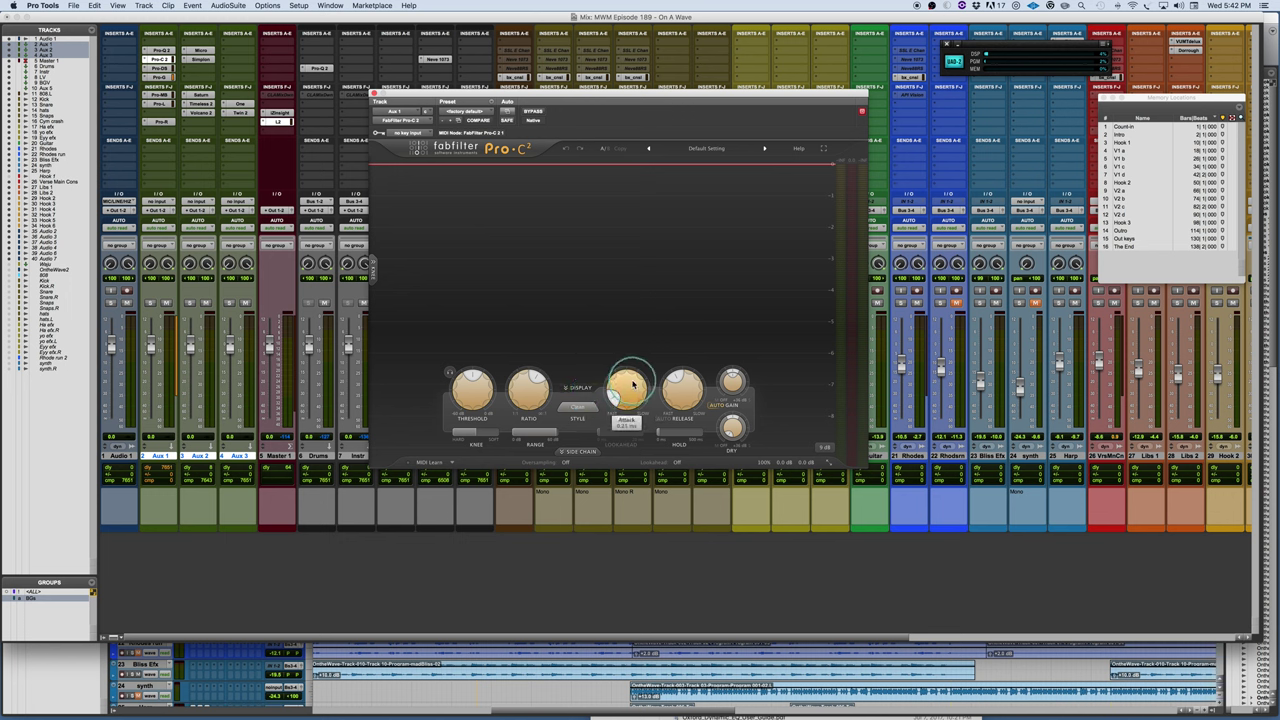
{"action": "left_click", "coordinate": [676, 432]}
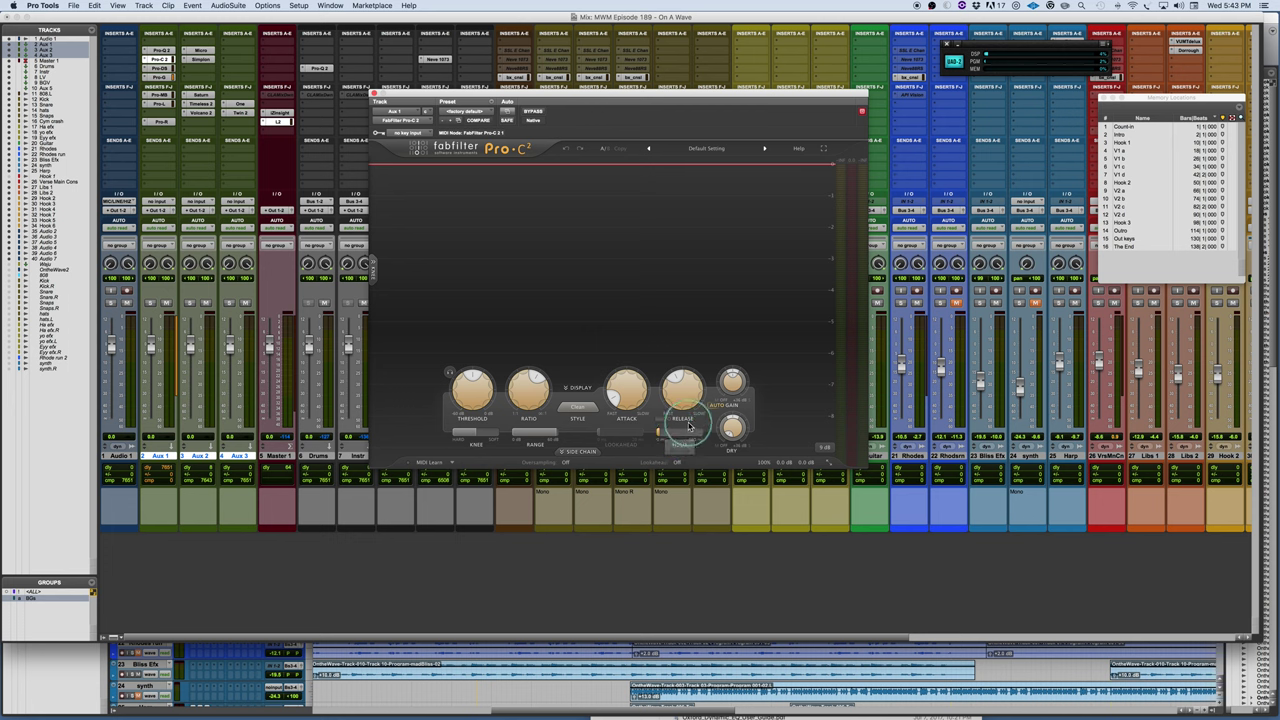
Step: Expand and collapse the Pro-C 2 side-chain section, then turn on Auto Gain
{"action": "left_click", "coordinate": [583, 452]}
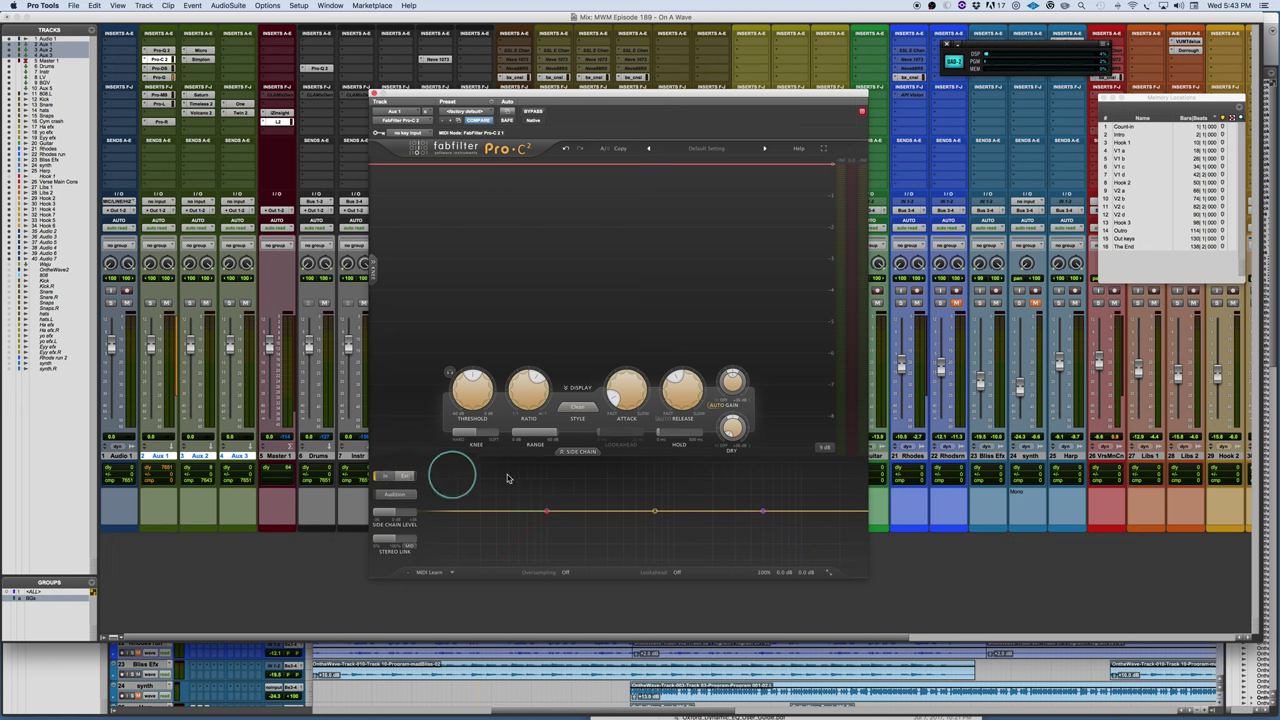
{"action": "left_click", "coordinate": [578, 453]}
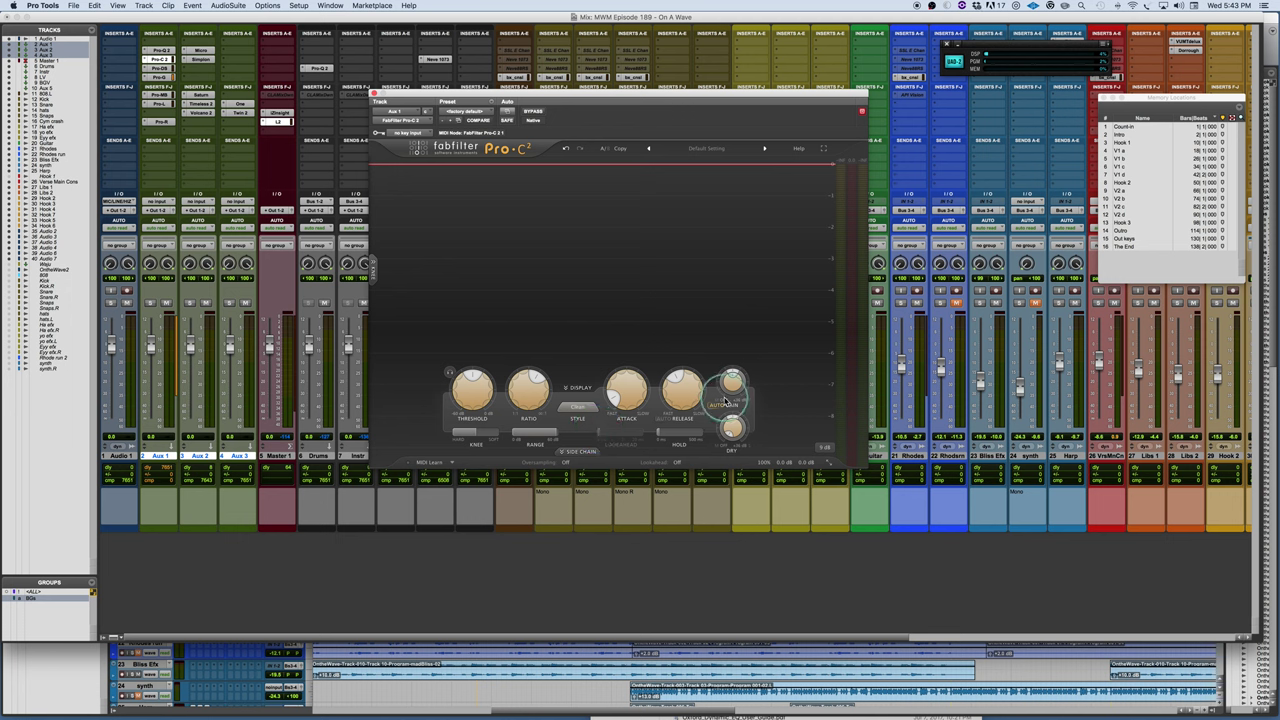
{"action": "left_click", "coordinate": [718, 406]}
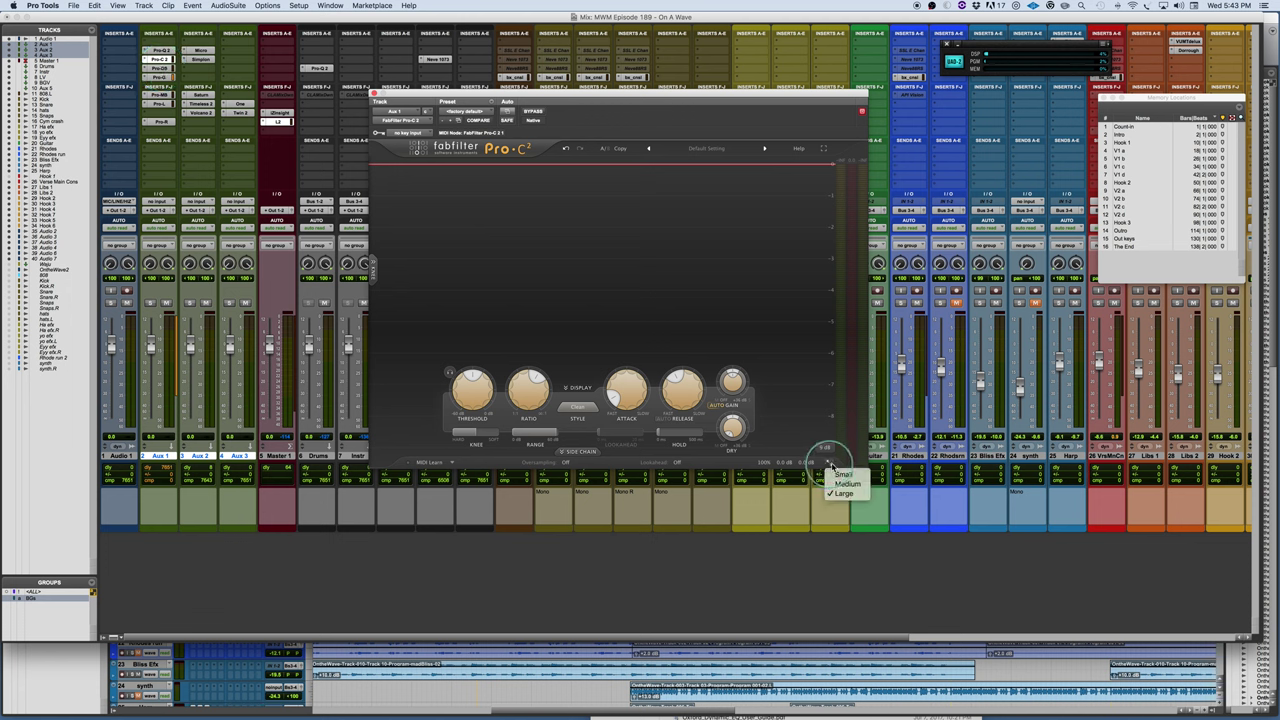
Step: Keep the plugin at Large size and switch to Pro-DS on Aux 1
{"action": "left_click", "coordinate": [829, 463]}
{"action": "left_click", "coordinate": [840, 496]}
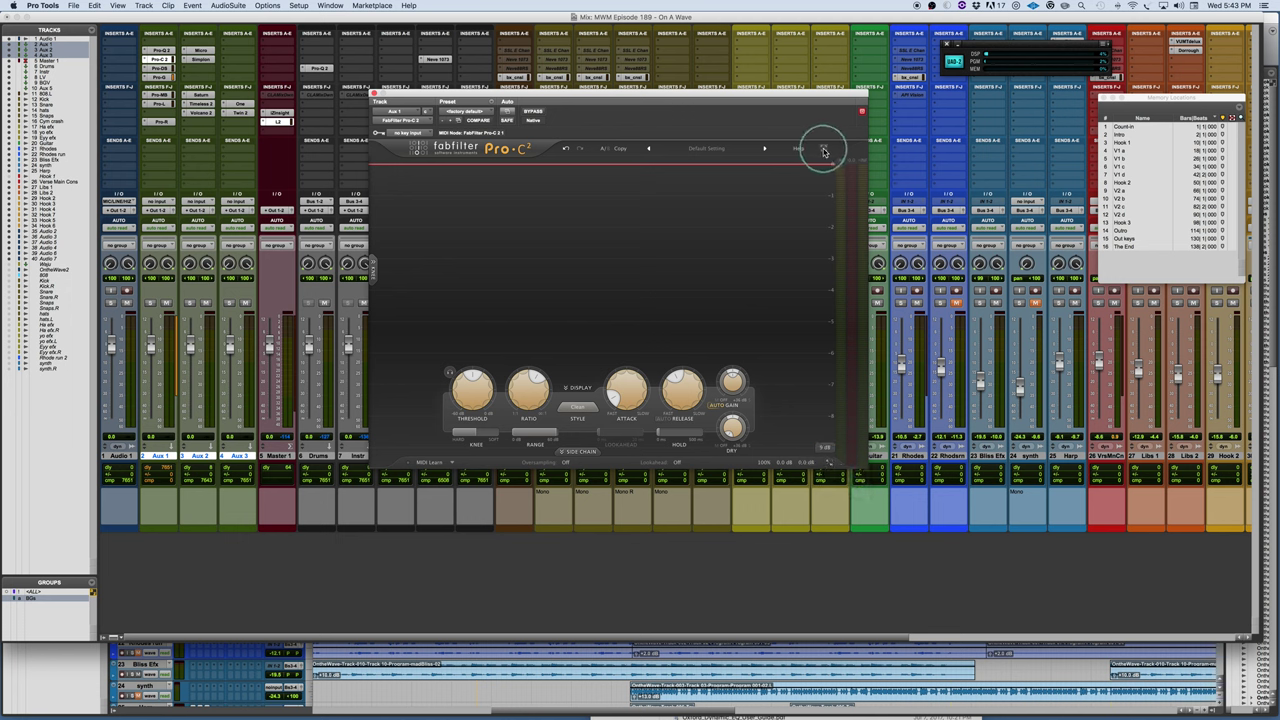
{"action": "left_click", "coordinate": [159, 68]}
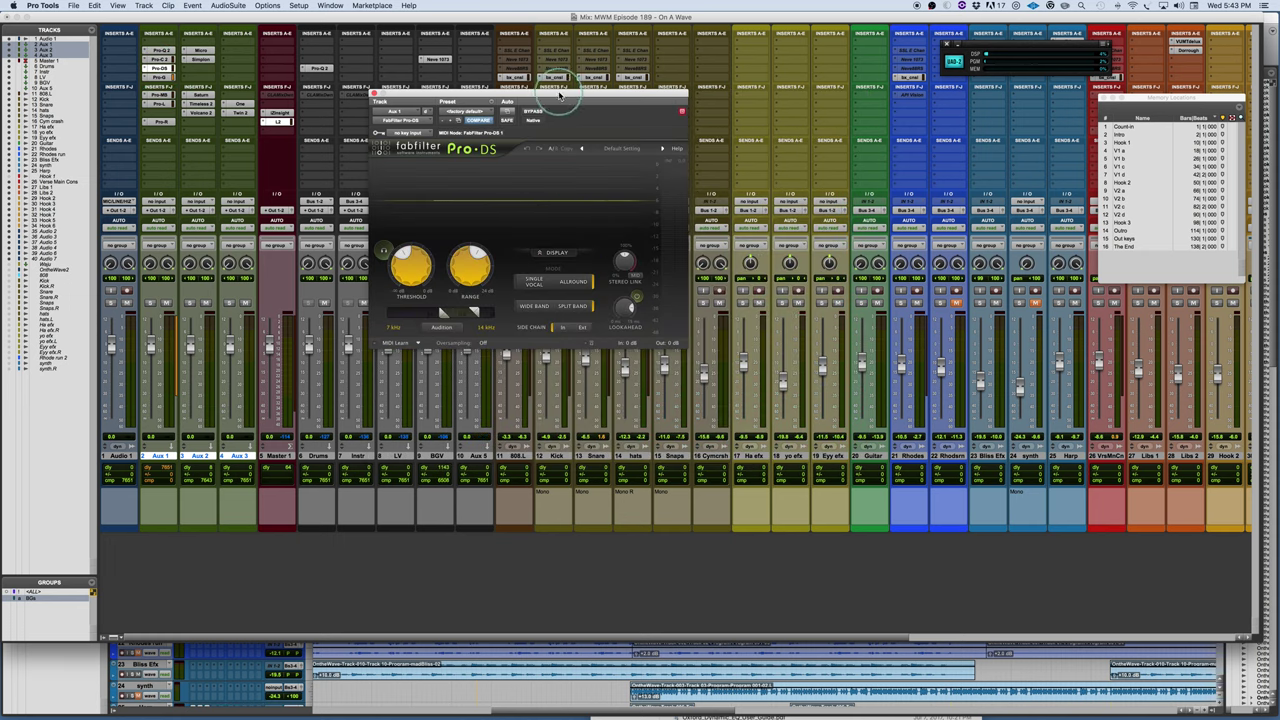
Step: Move the Pro-DS window, keep Split Band detection, and lower the range's low edge to 4.852 kHz
{"action": "left_click_drag", "start_coordinate": [524, 110], "coordinate": [611, 130]}
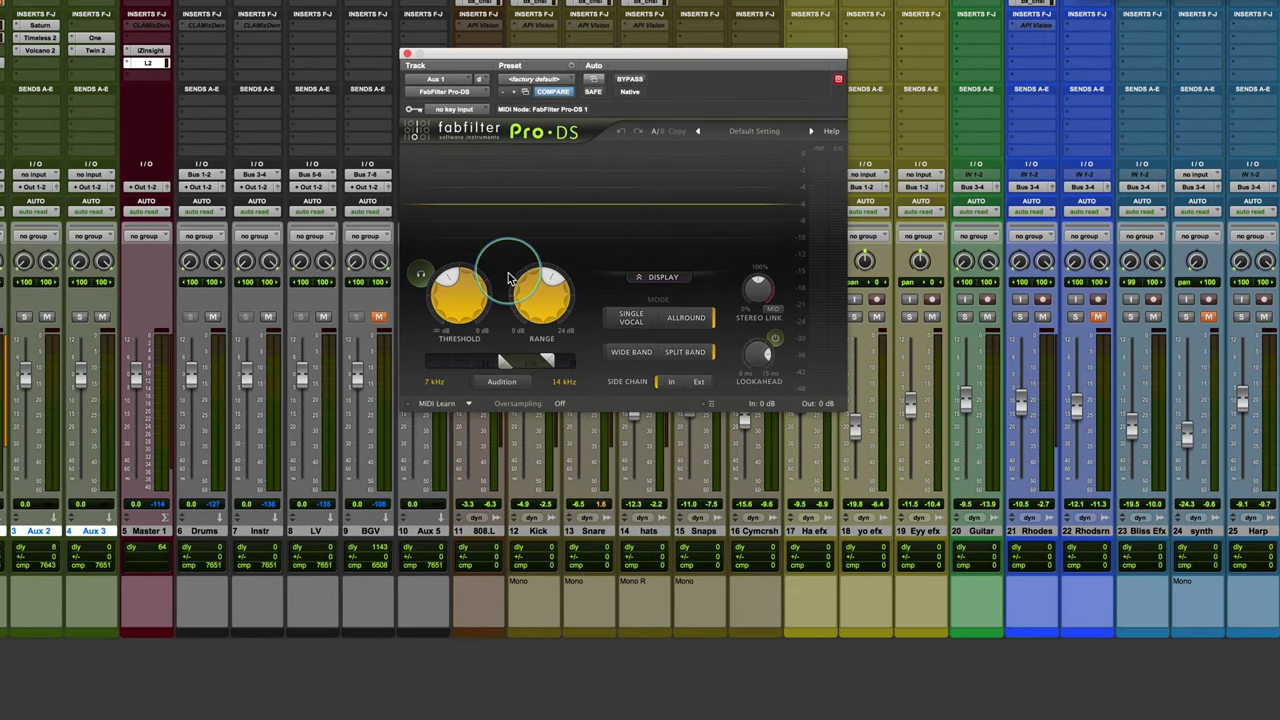
{"action": "left_click", "coordinate": [634, 352]}
{"action": "left_click", "coordinate": [686, 352]}
{"action": "left_click_drag", "start_coordinate": [503, 362], "coordinate": [551, 363]}
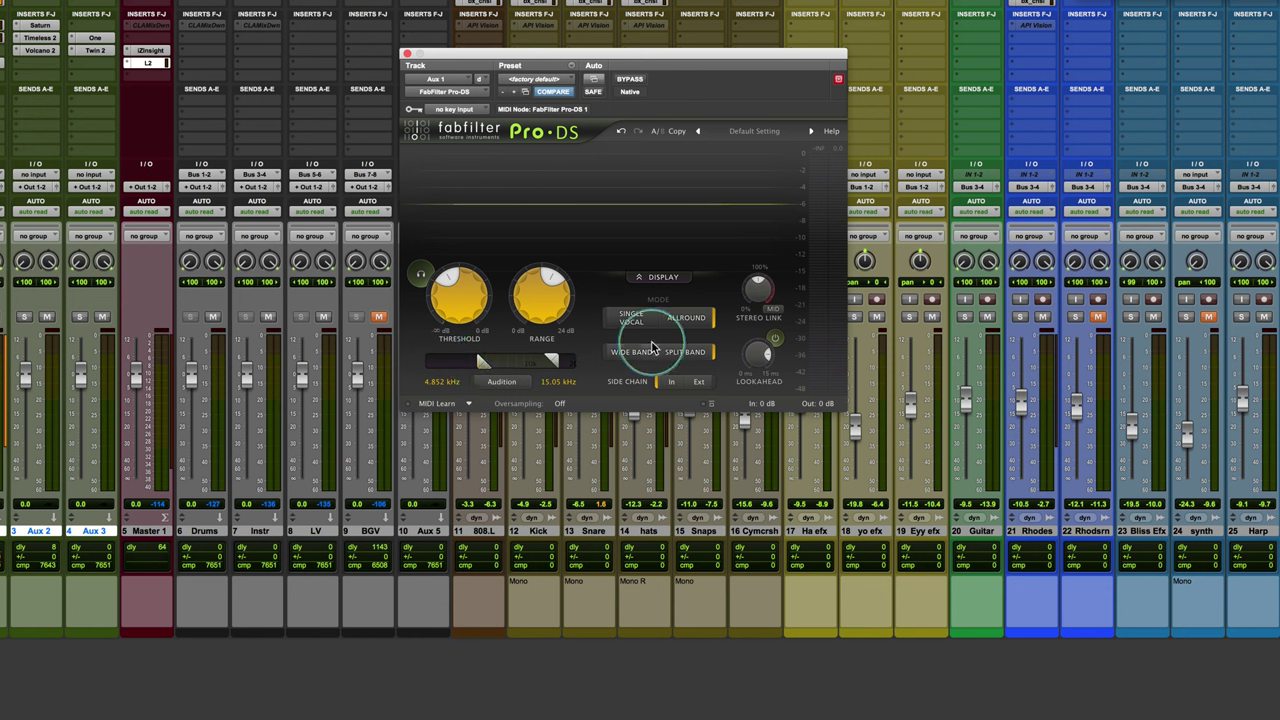
Step: Hide the Pro-DS graph display and bring it back
{"action": "mouse_move", "coordinate": [752, 365]}
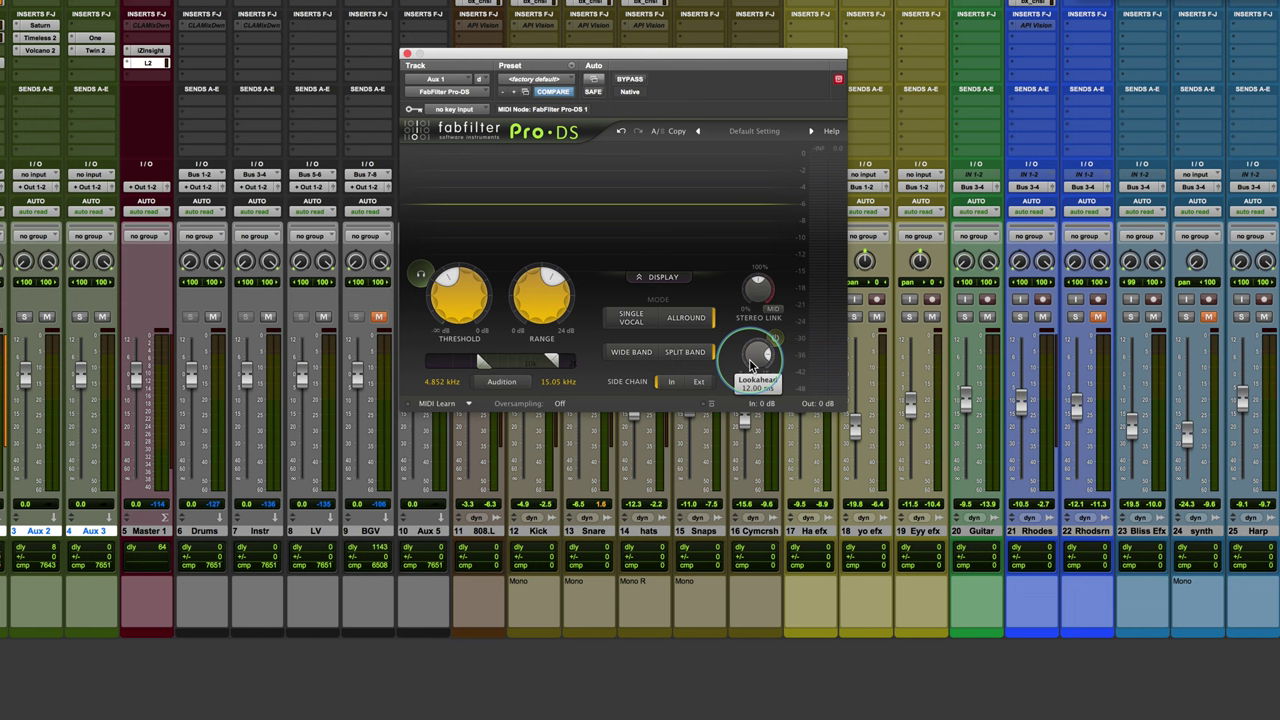
{"action": "mouse_move", "coordinate": [750, 288]}
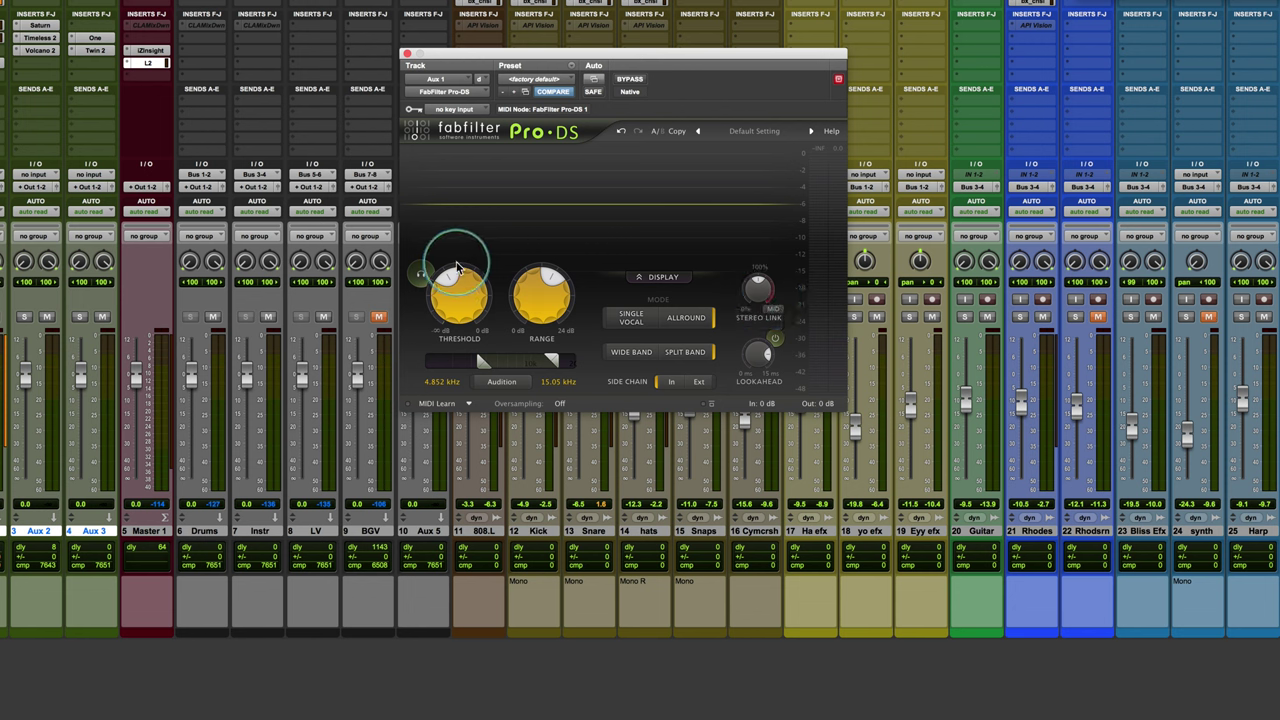
{"action": "mouse_move", "coordinate": [449, 288]}
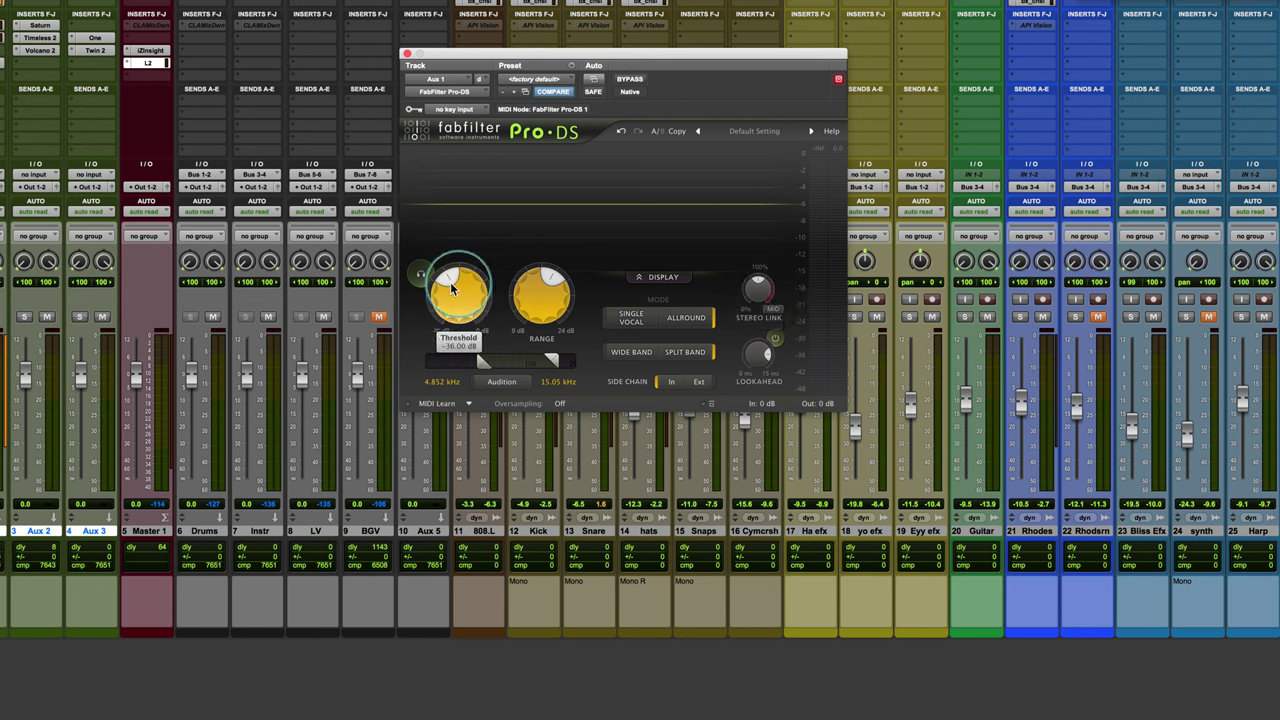
{"action": "left_click", "coordinate": [663, 277]}
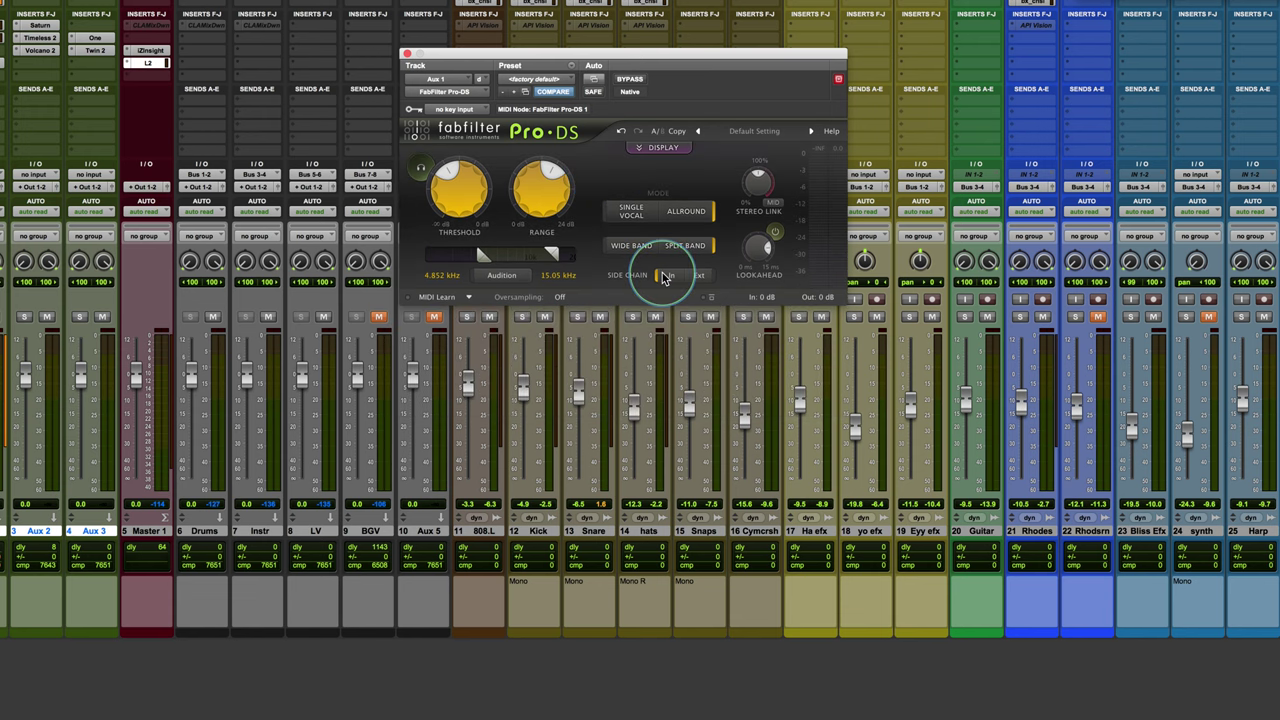
{"action": "left_click", "coordinate": [661, 149]}
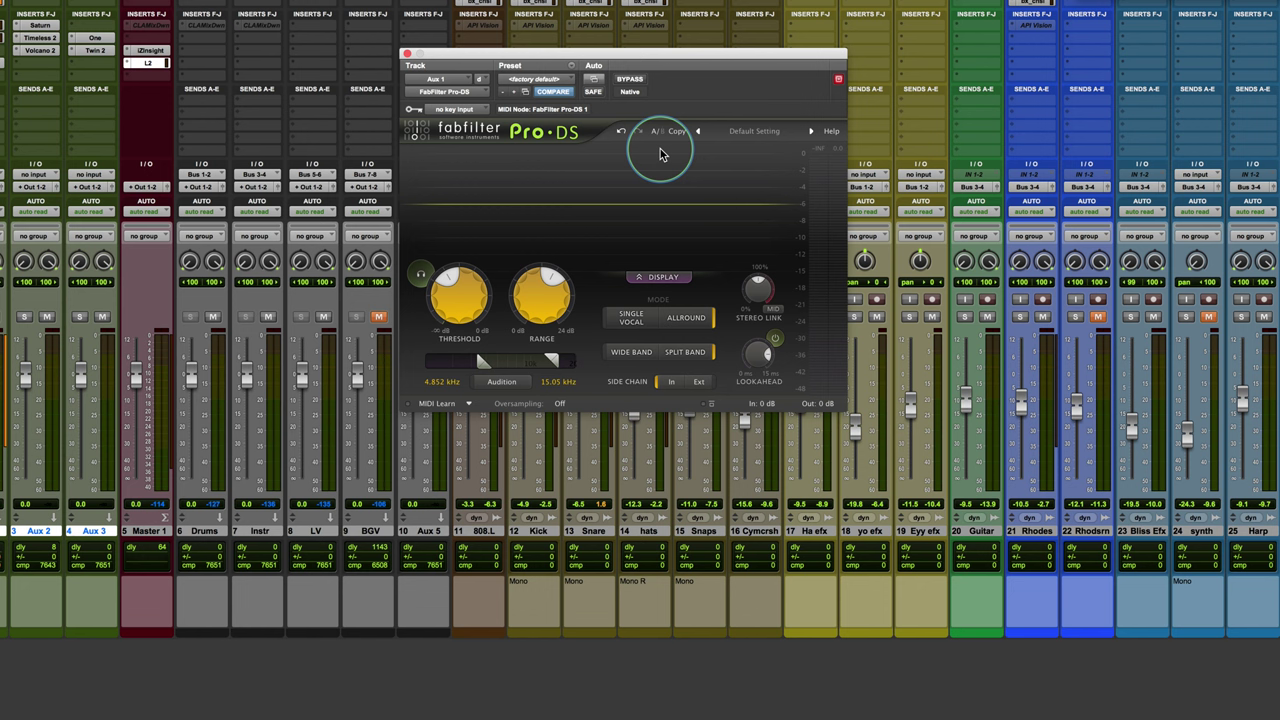
Step: Keep Pro-DS oversampling Off and try Single Vocal mode before returning to Allround
{"action": "left_click", "coordinate": [560, 404]}
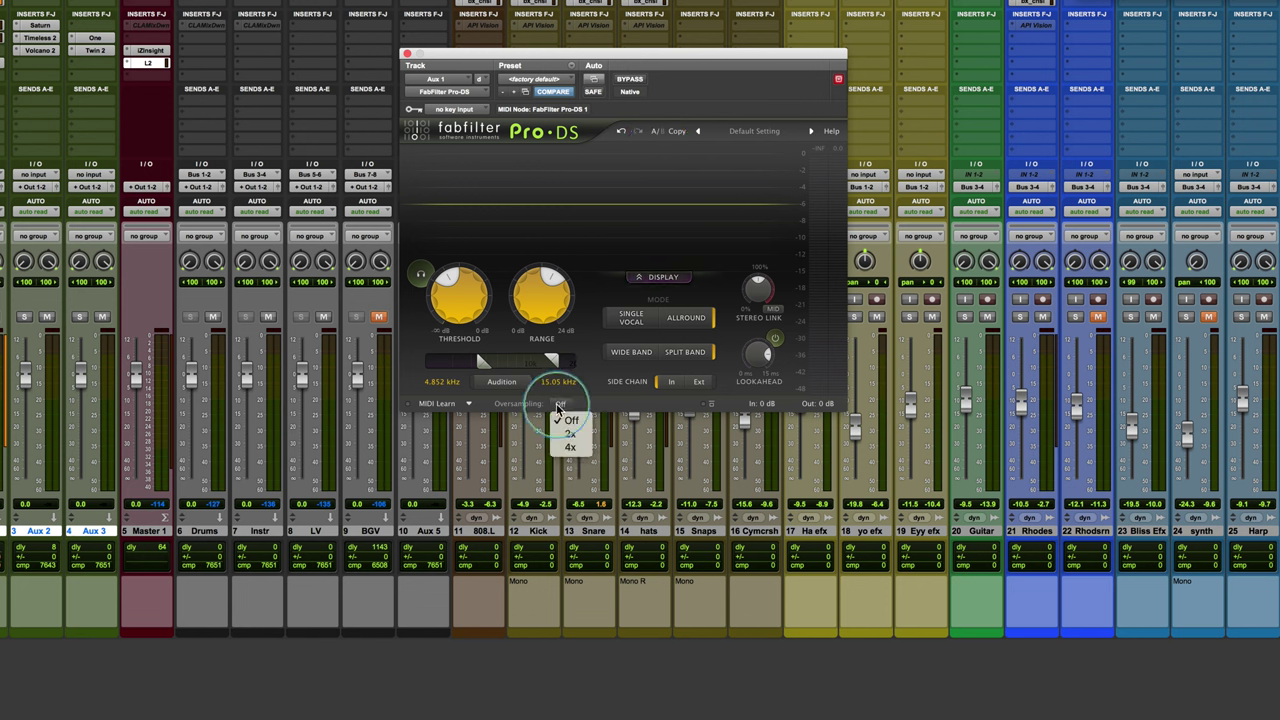
{"action": "left_click", "coordinate": [566, 419]}
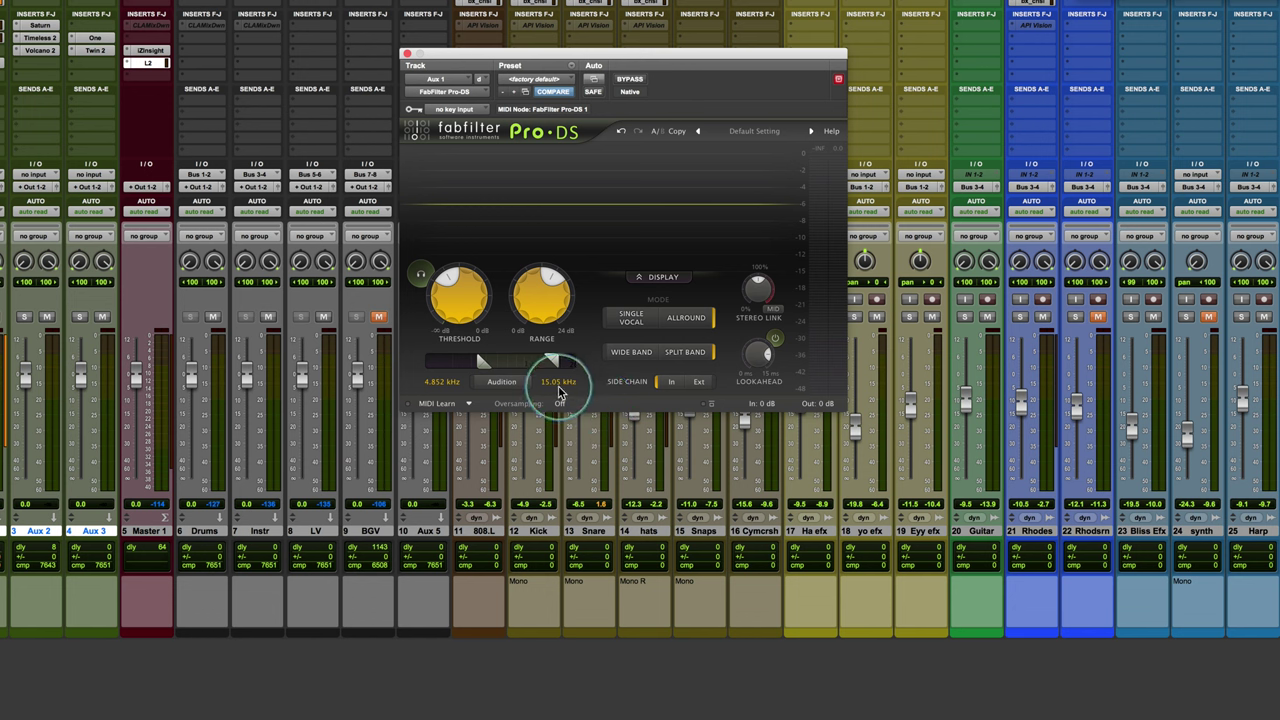
{"action": "left_click", "coordinate": [632, 320]}
{"action": "left_click", "coordinate": [688, 320]}
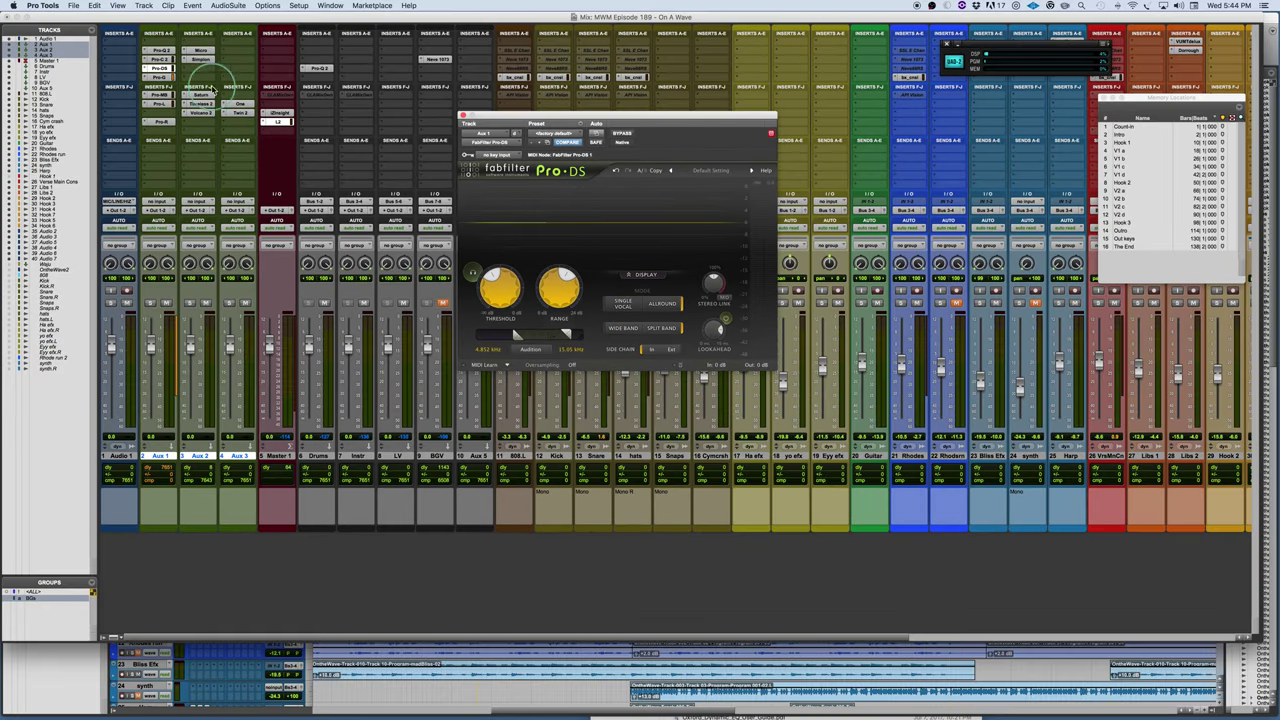
Step: Open the Pro-G gate on Aux 1
{"action": "left_click", "coordinate": [158, 70]}
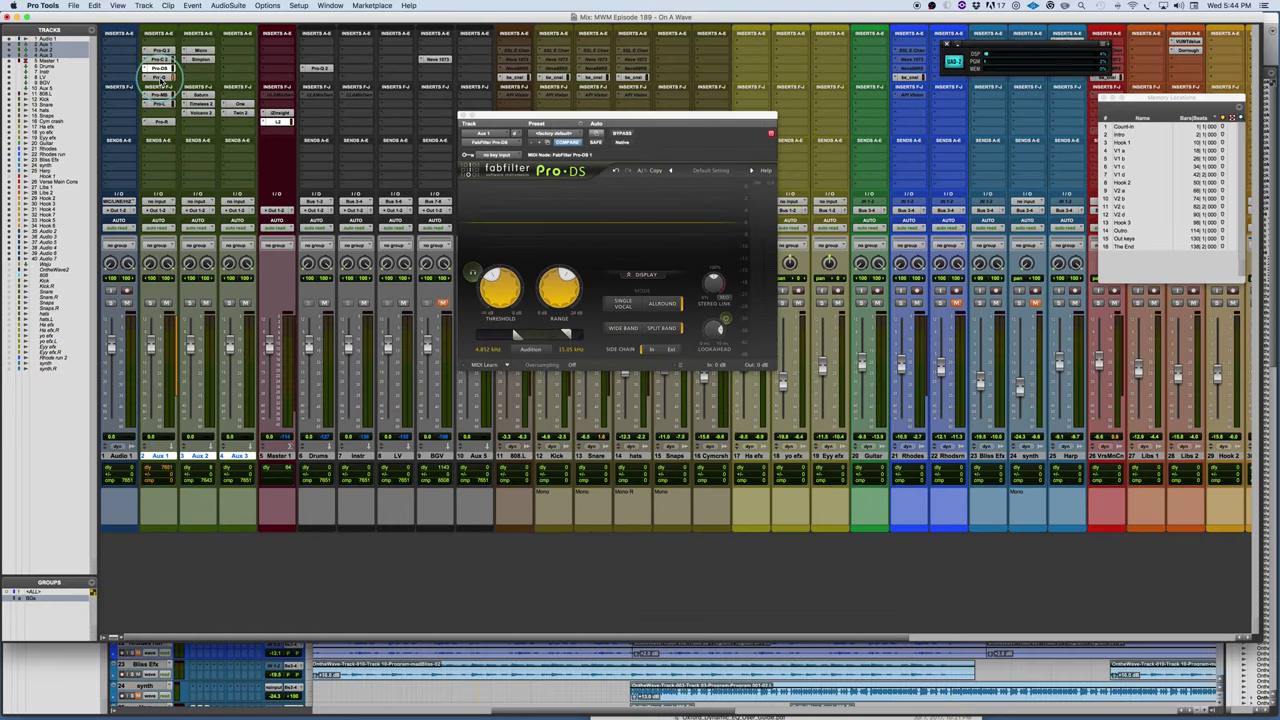
{"action": "left_click", "coordinate": [157, 77]}
{"action": "left_click", "coordinate": [660, 125]}
{"action": "left_click", "coordinate": [612, 240]}
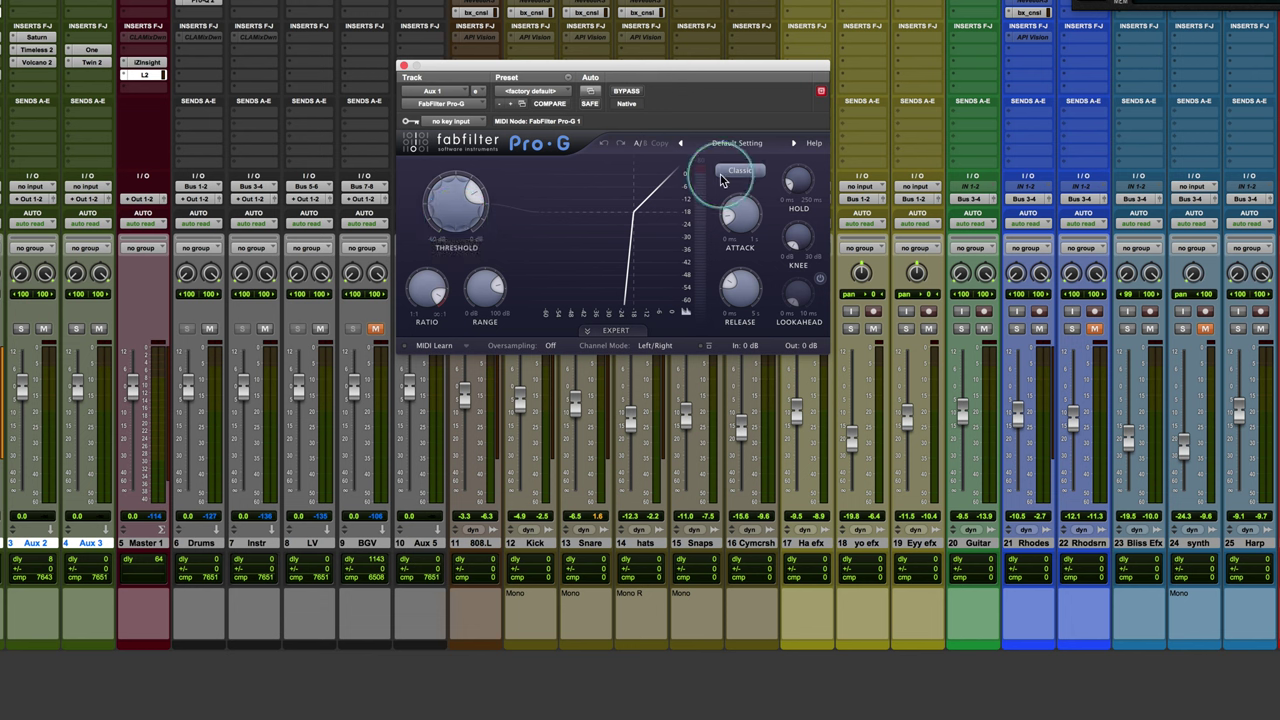
Step: Expand Pro-G's Expert panel to show its side-chain and wet/dry settings
{"action": "left_click", "coordinate": [617, 333]}
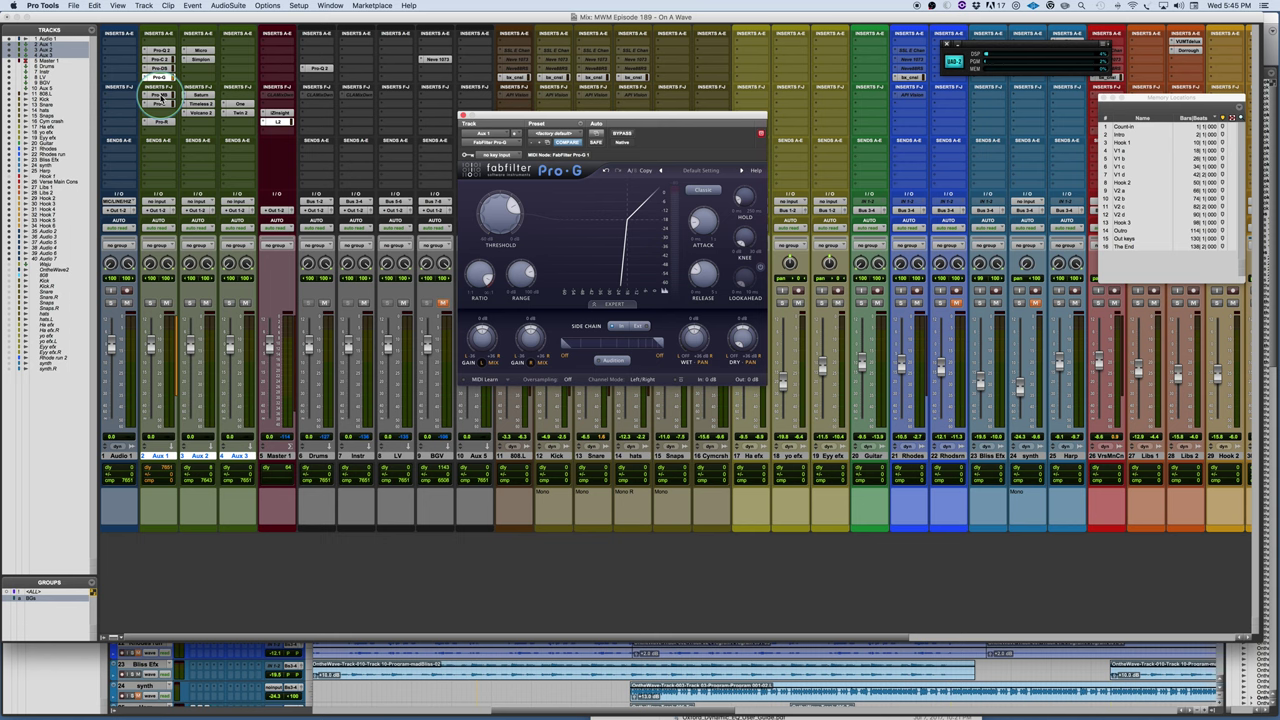
Step: Open Pro-MB on Aux 1, move its window up and left, and keep oversampling Off
{"action": "left_click", "coordinate": [160, 95]}
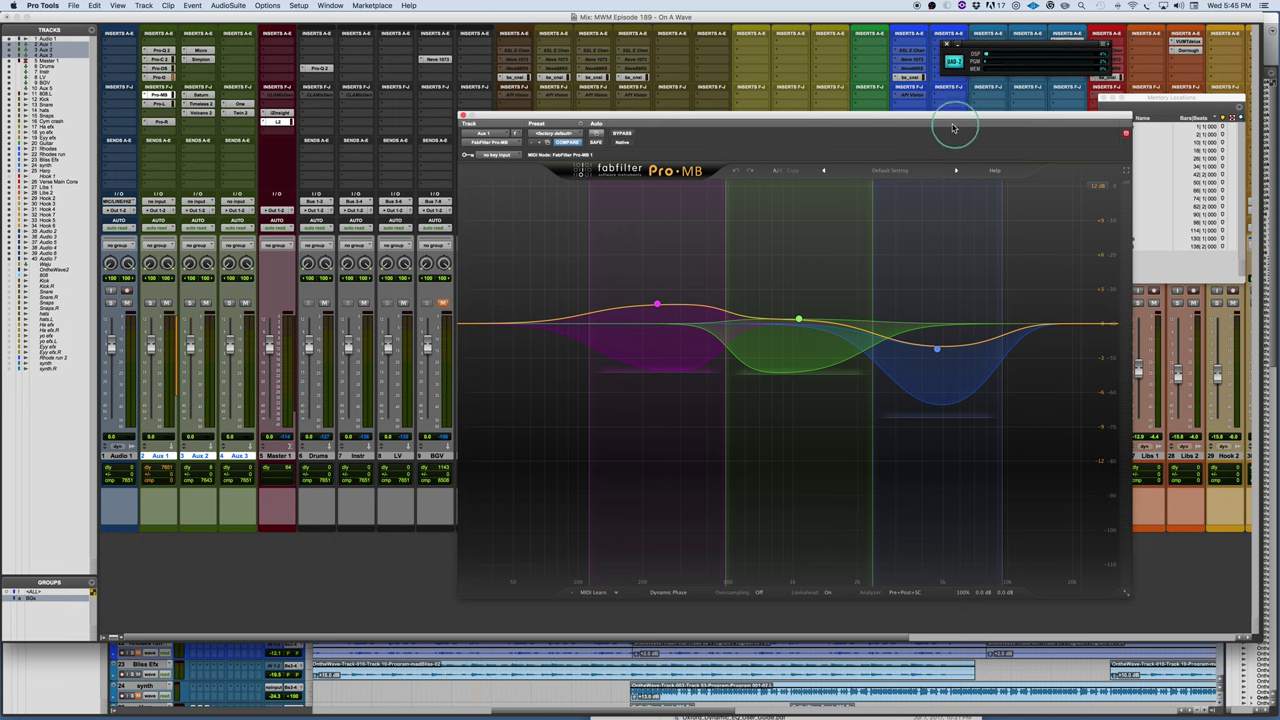
{"action": "left_click_drag", "start_coordinate": [928, 116], "coordinate": [784, 74]}
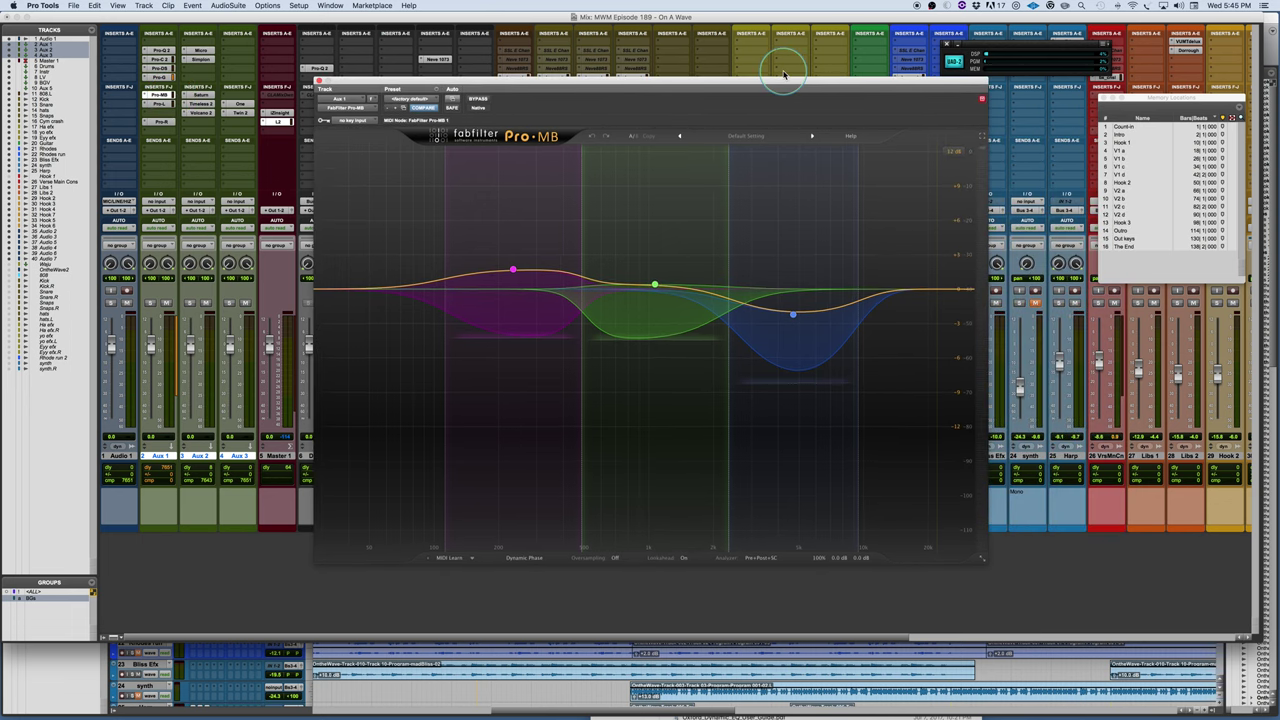
{"action": "left_click", "coordinate": [614, 558]}
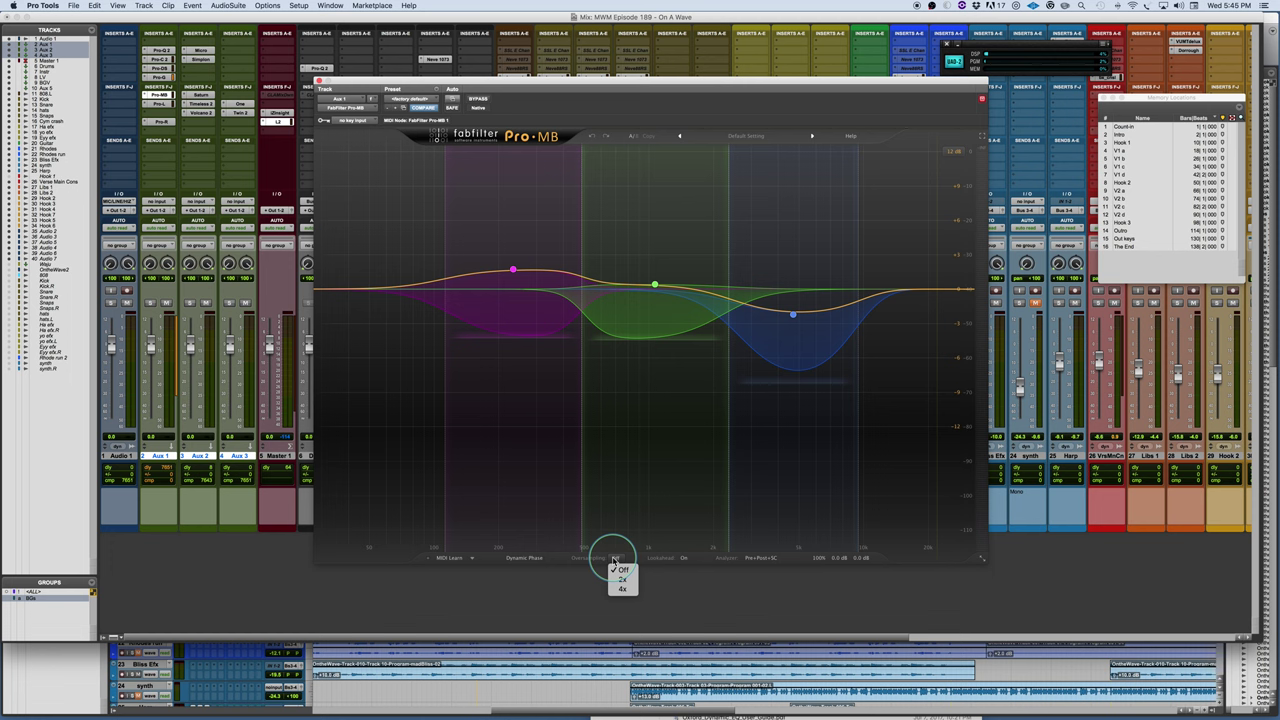
{"action": "left_click", "coordinate": [614, 561]}
Step: Keep Pro-MB in Dynamic Phase mode and select the green middle band
{"action": "left_click", "coordinate": [525, 557]}
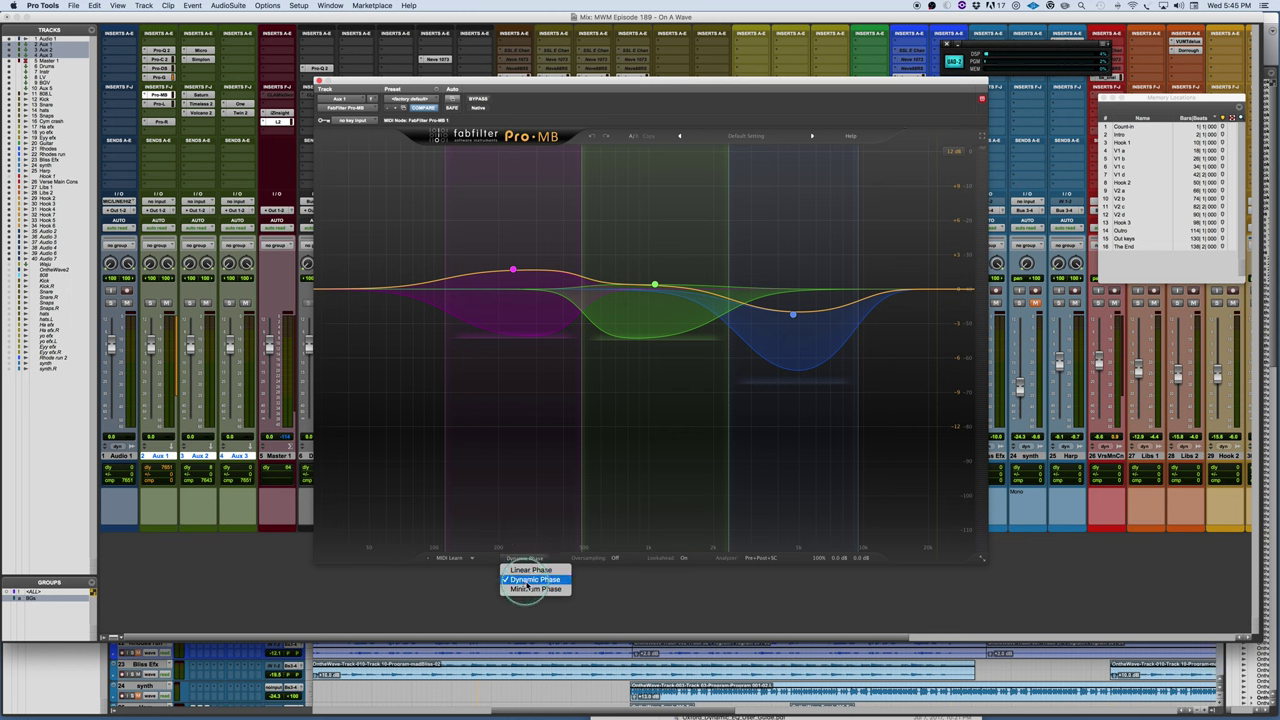
{"action": "left_click", "coordinate": [650, 593]}
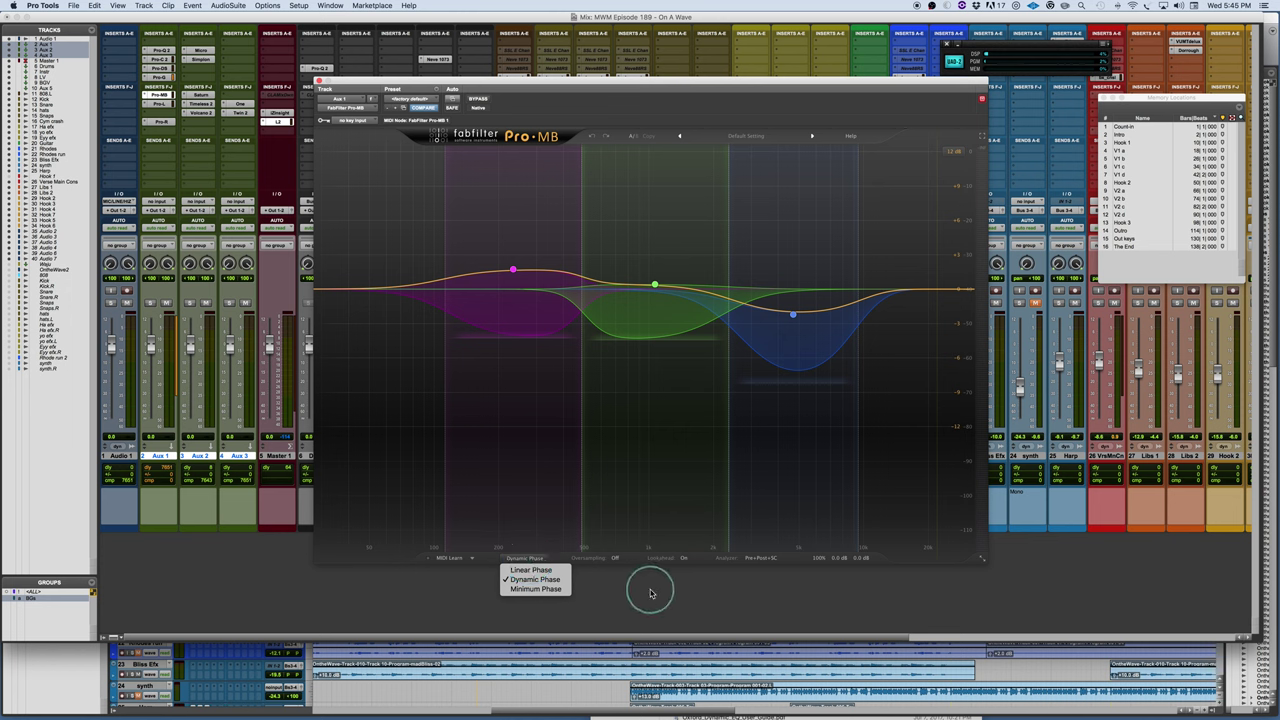
{"action": "left_click", "coordinate": [648, 590]}
{"action": "left_click", "coordinate": [671, 305]}
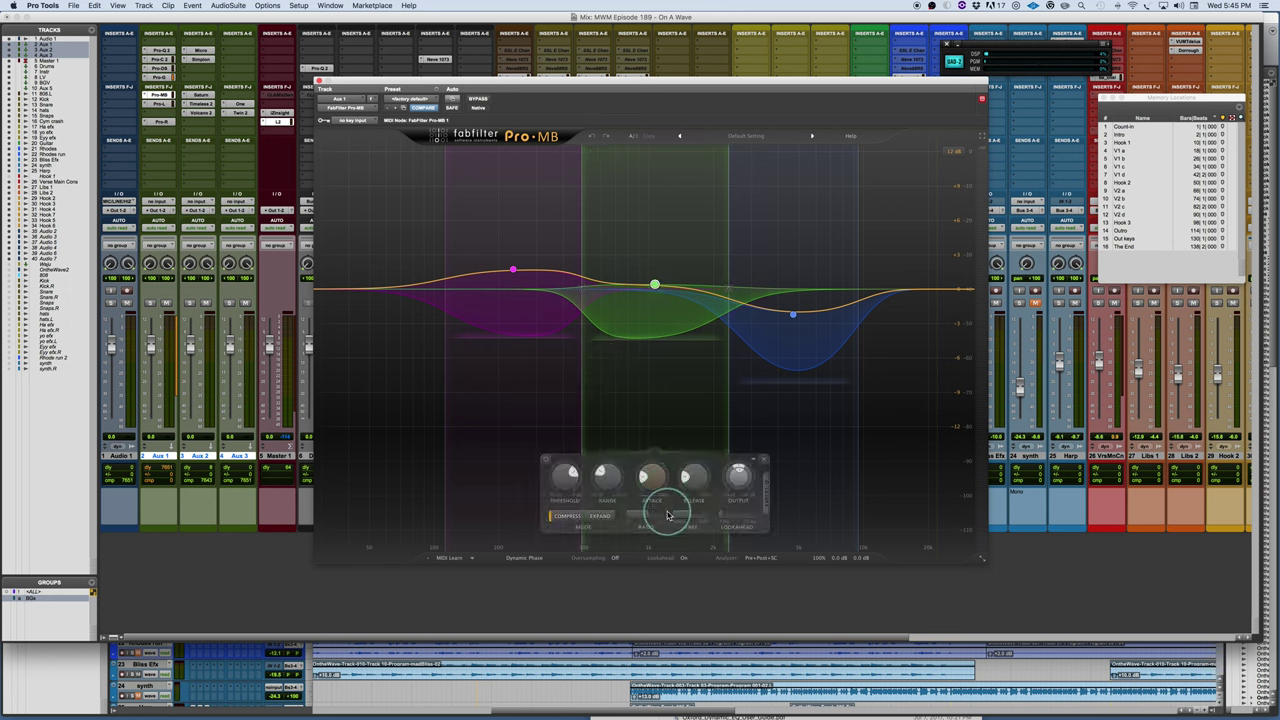
Step: Set the green band to Expand with a shallower range, then switch it back to Compress
{"action": "left_click", "coordinate": [600, 516]}
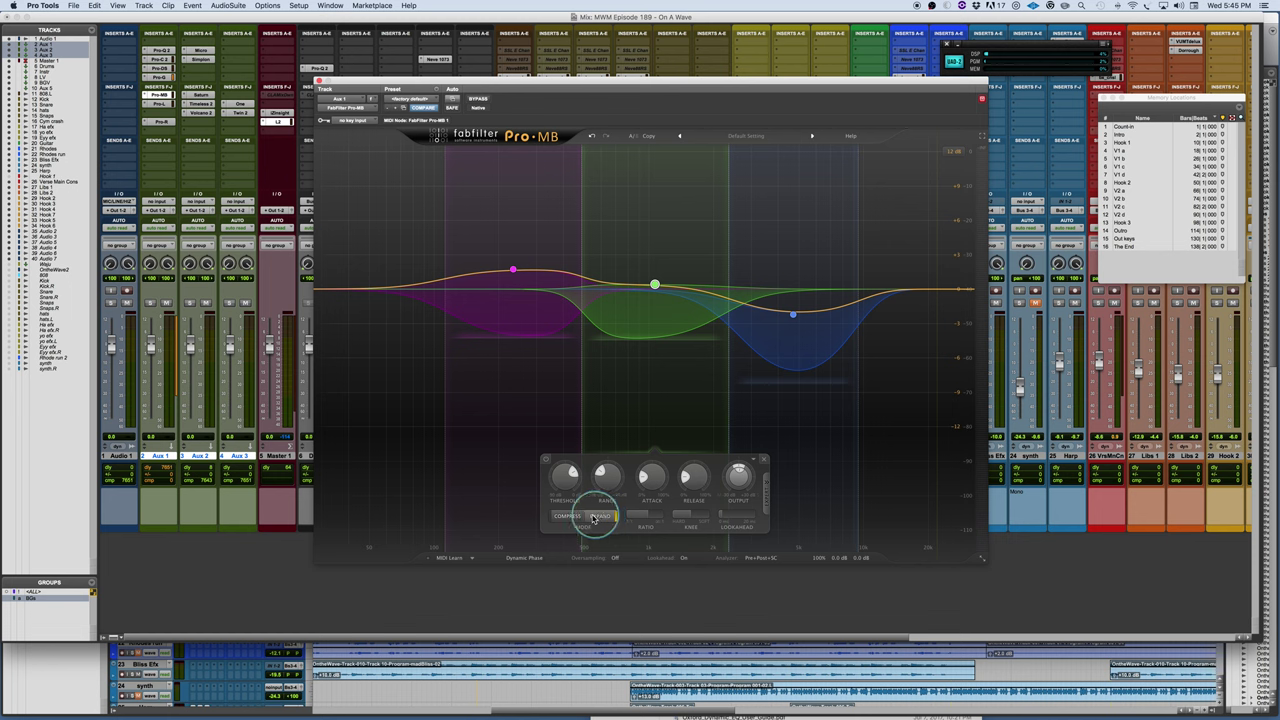
{"action": "left_click", "coordinate": [590, 518]}
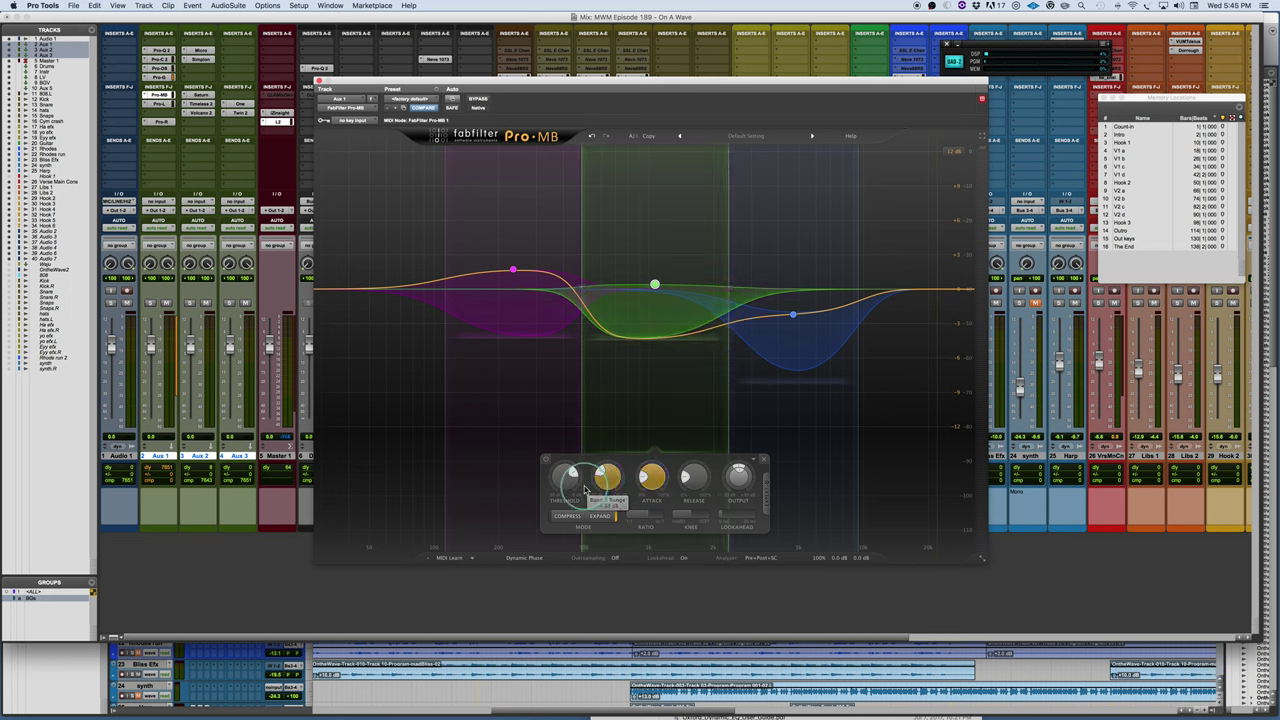
{"action": "left_click_drag", "start_coordinate": [603, 480], "coordinate": [600, 481]}
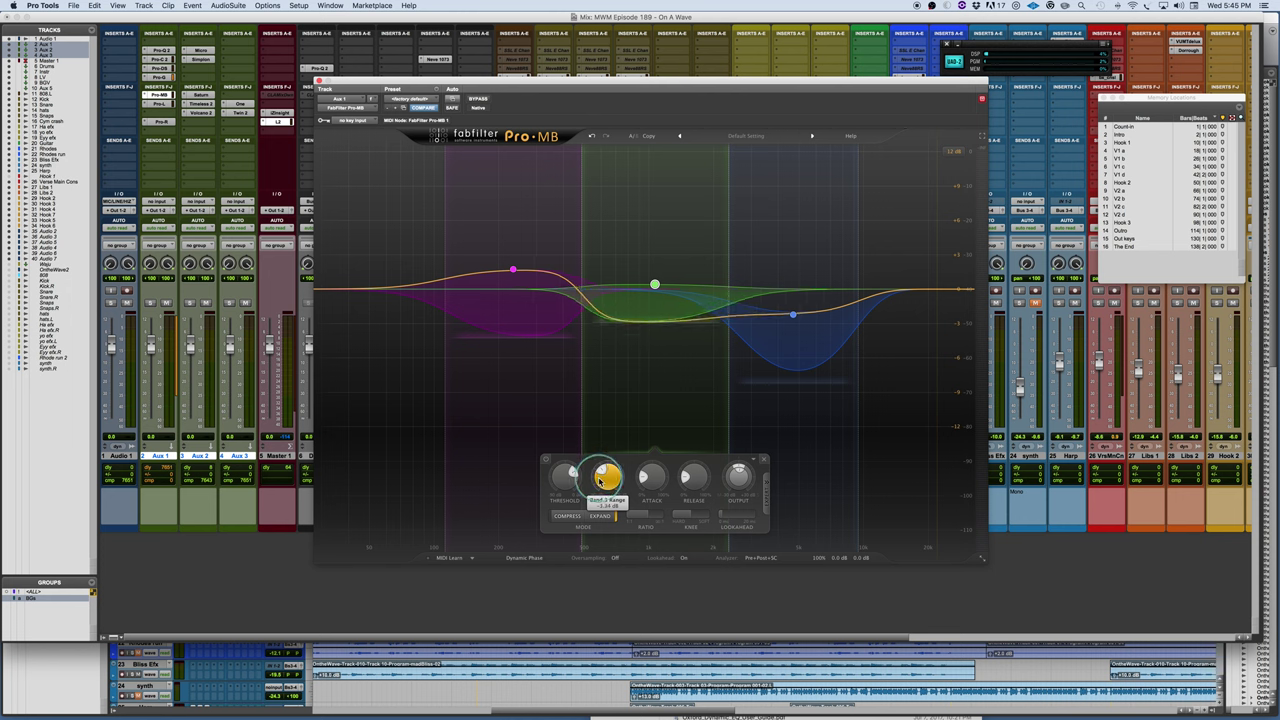
{"action": "left_click", "coordinate": [568, 515]}
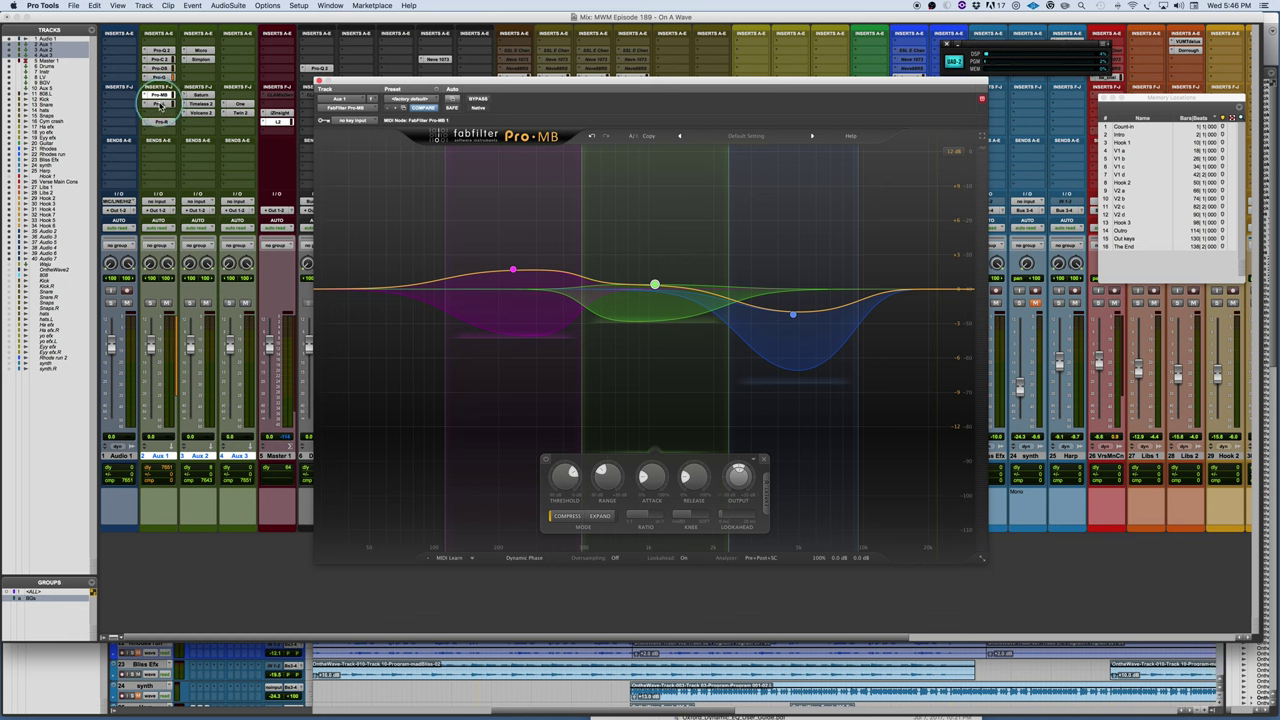
Step: Open Pro-L on Aux 1 and lower its output level to about -0.2 dB
{"action": "left_click", "coordinate": [157, 105]}
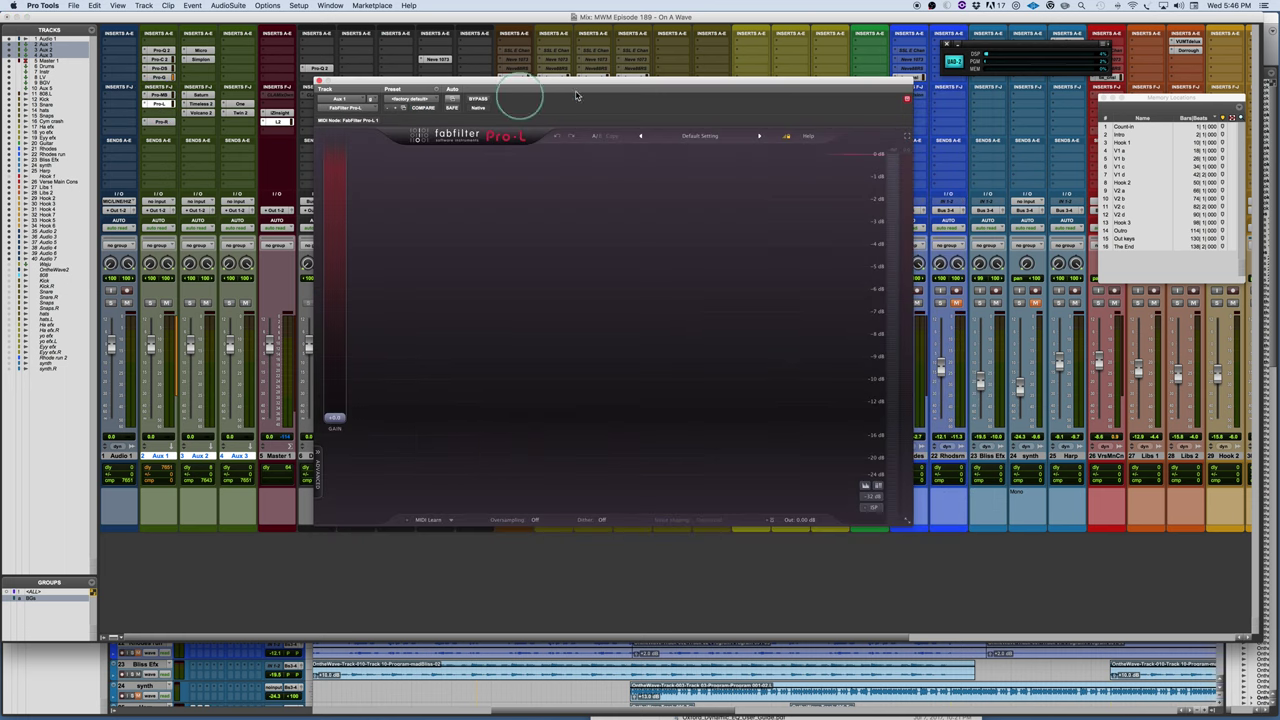
{"action": "mouse_move", "coordinate": [628, 85]}
{"action": "left_mouse_down"}
{"action": "mouse_move", "coordinate": [660, 77]}
{"action": "mouse_move", "coordinate": [632, 82]}
{"action": "left_mouse_up"}
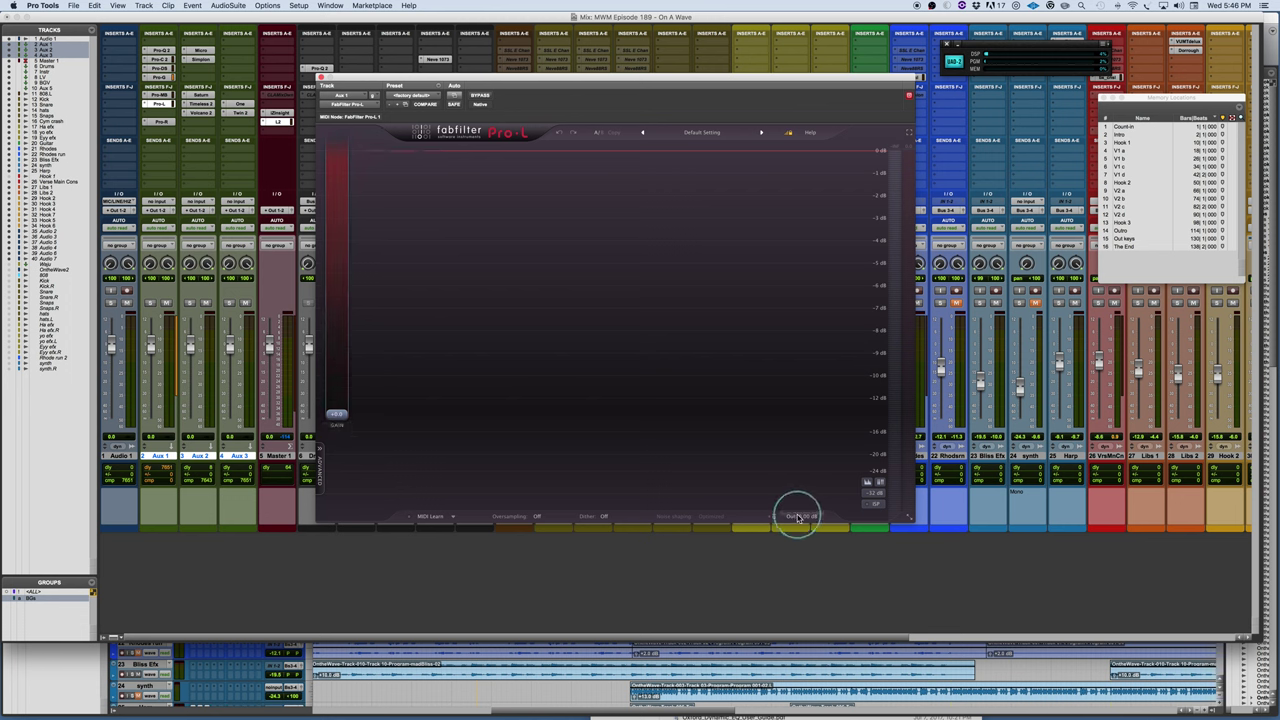
{"action": "mouse_move", "coordinate": [799, 503]}
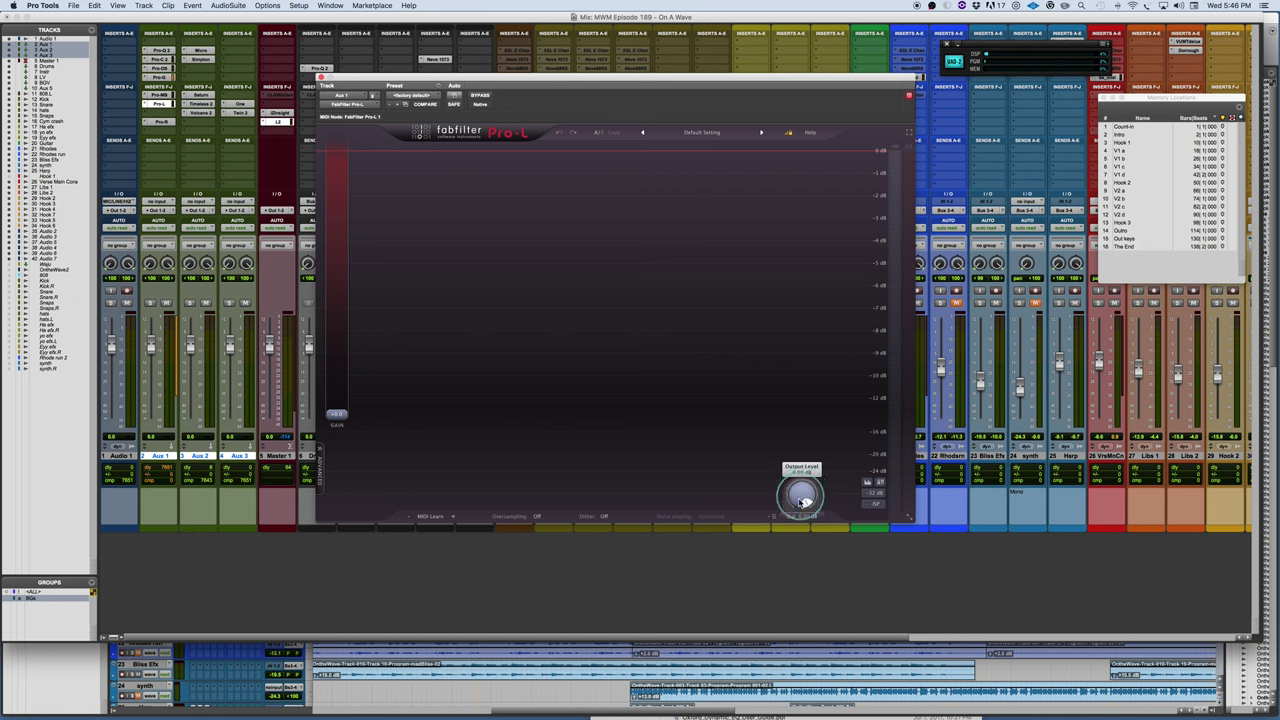
{"action": "left_click_drag", "start_coordinate": [801, 502], "coordinate": [793, 538]}
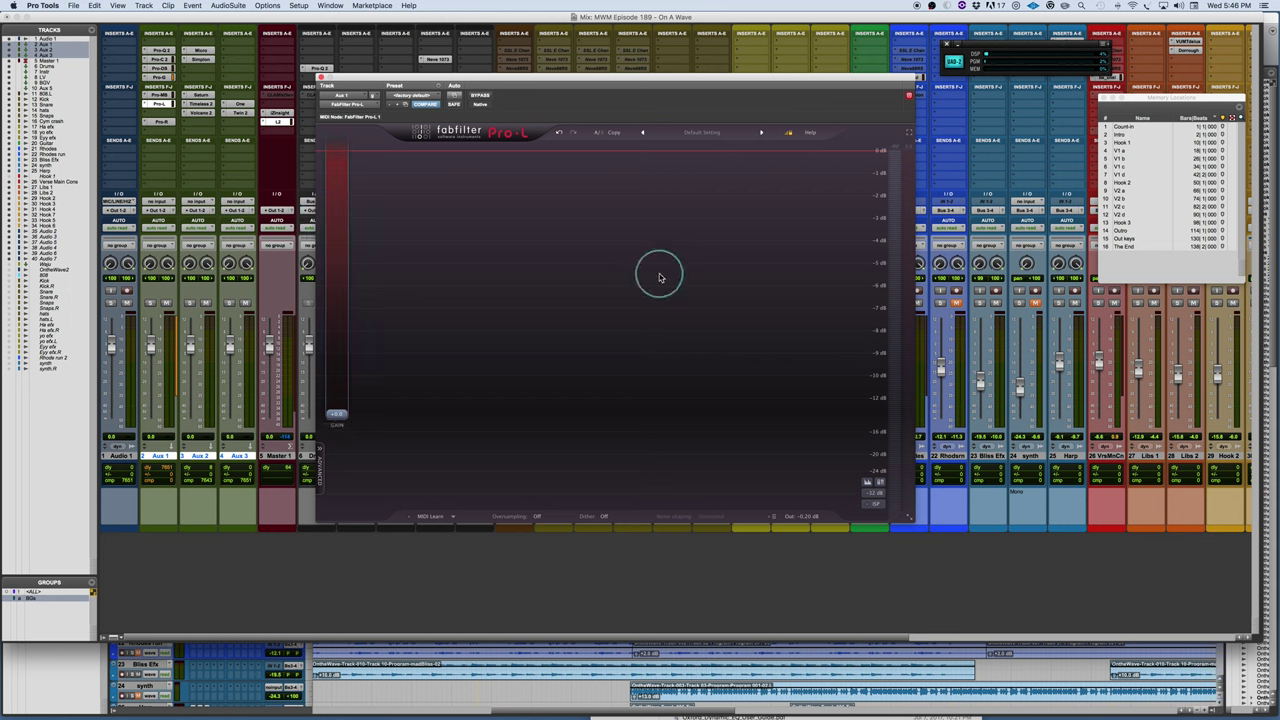
Step: Keep Pro-L's oversampling Off and switch its dither from 16 Bit to Off
{"action": "left_click", "coordinate": [537, 517]}
{"action": "left_click", "coordinate": [540, 525]}
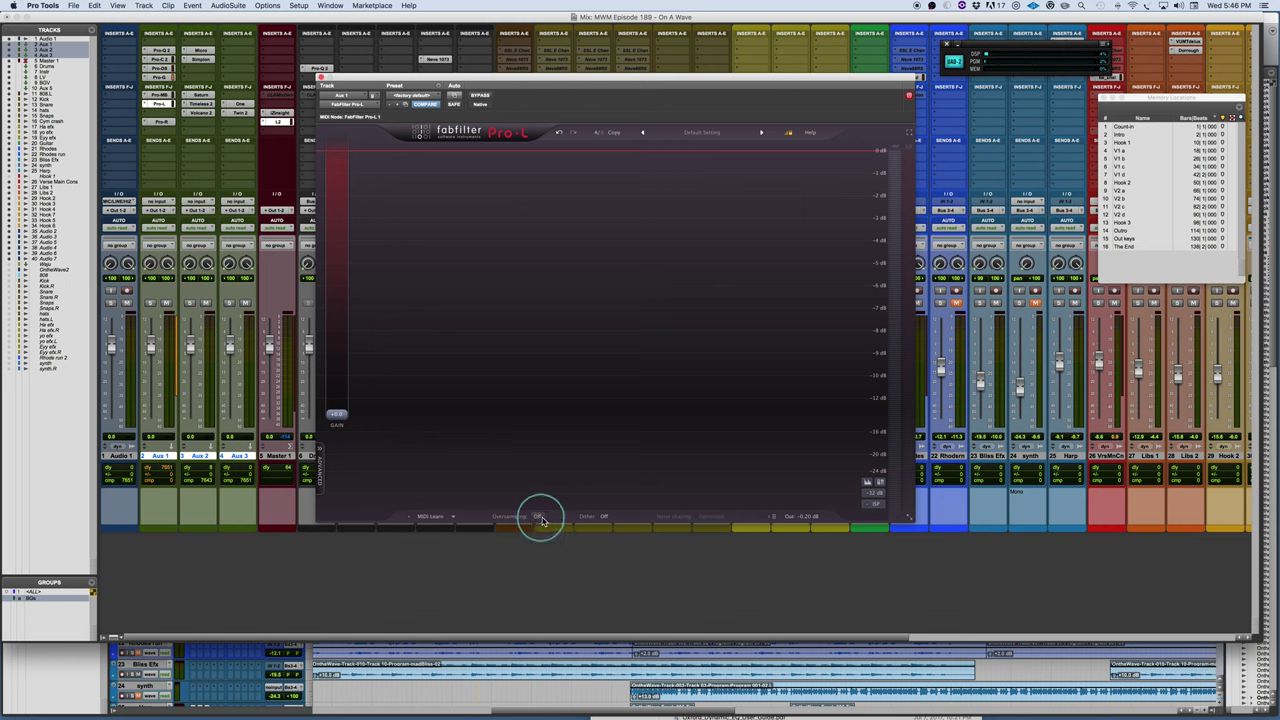
{"action": "left_click", "coordinate": [605, 518]}
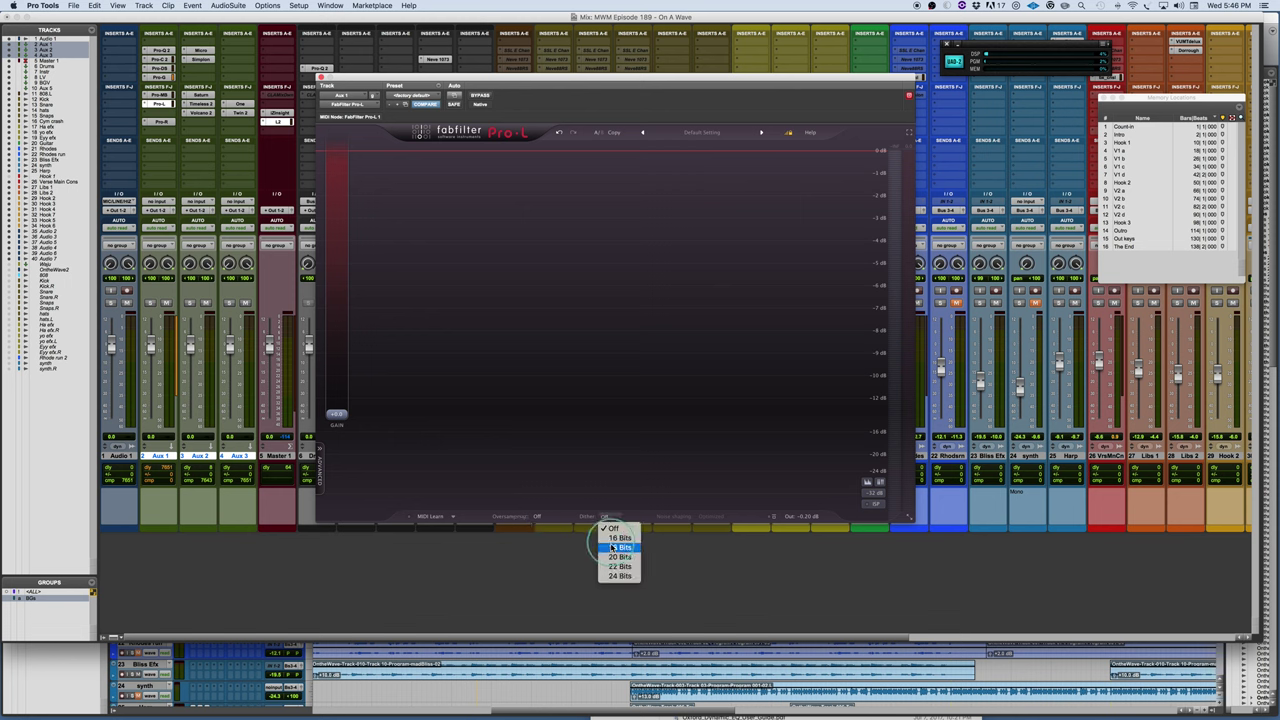
{"action": "left_click", "coordinate": [615, 532]}
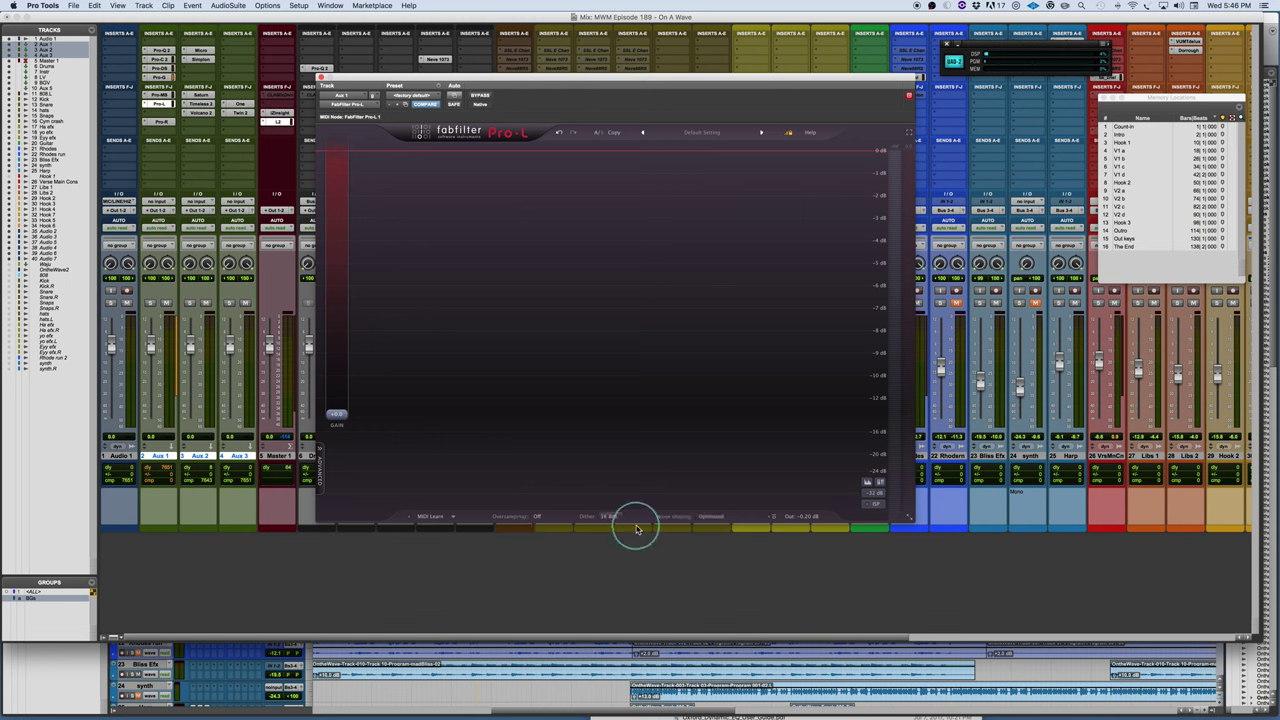
{"action": "left_click", "coordinate": [711, 517]}
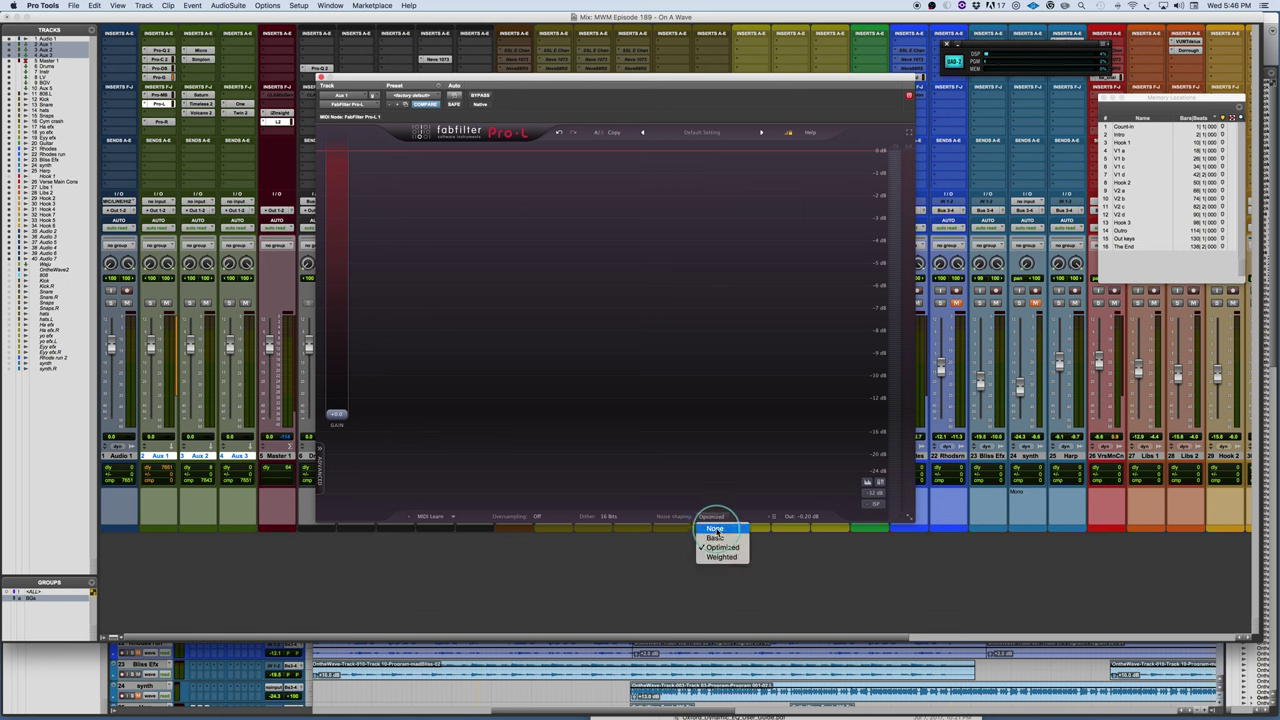
{"action": "left_click", "coordinate": [722, 495]}
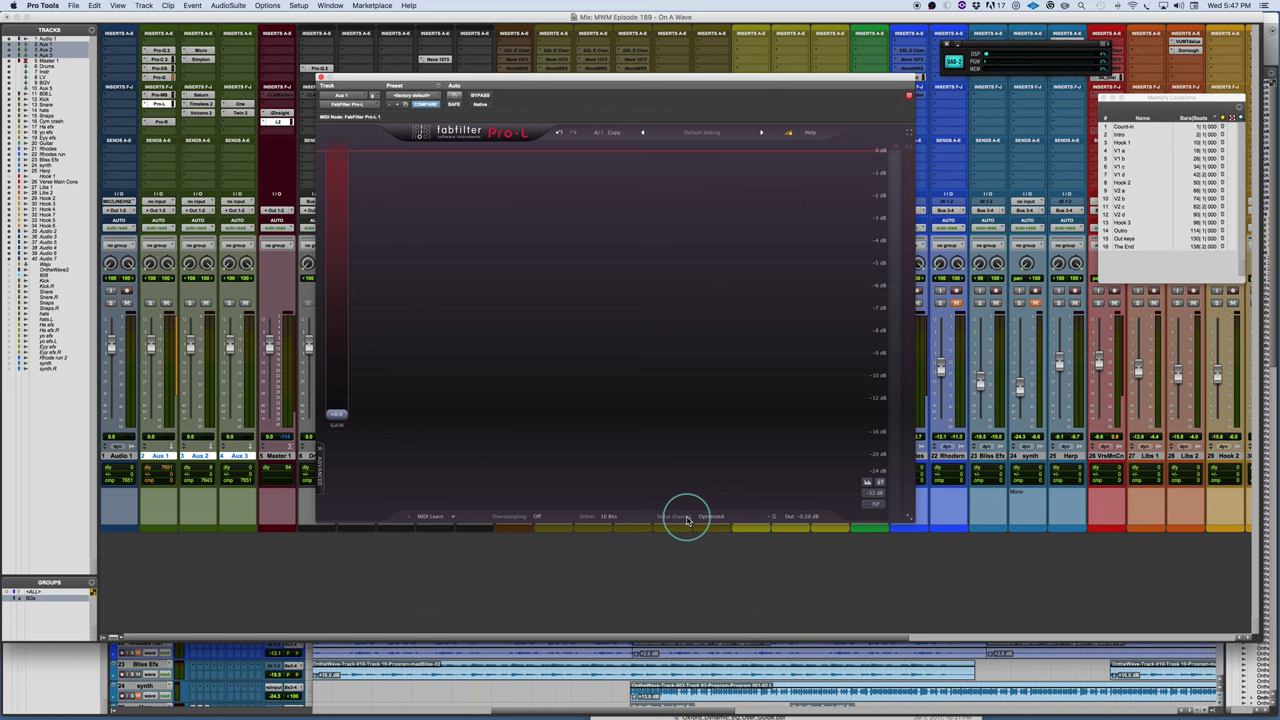
{"action": "left_click", "coordinate": [605, 517]}
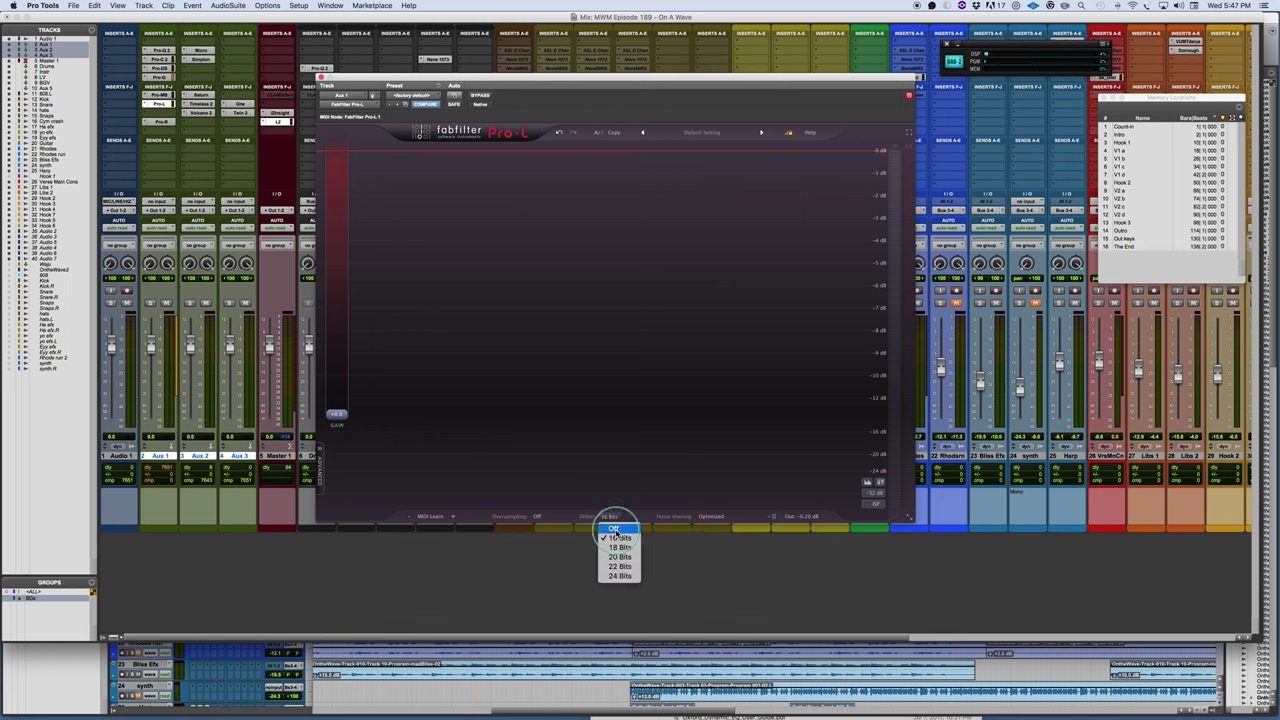
{"action": "left_click", "coordinate": [613, 528]}
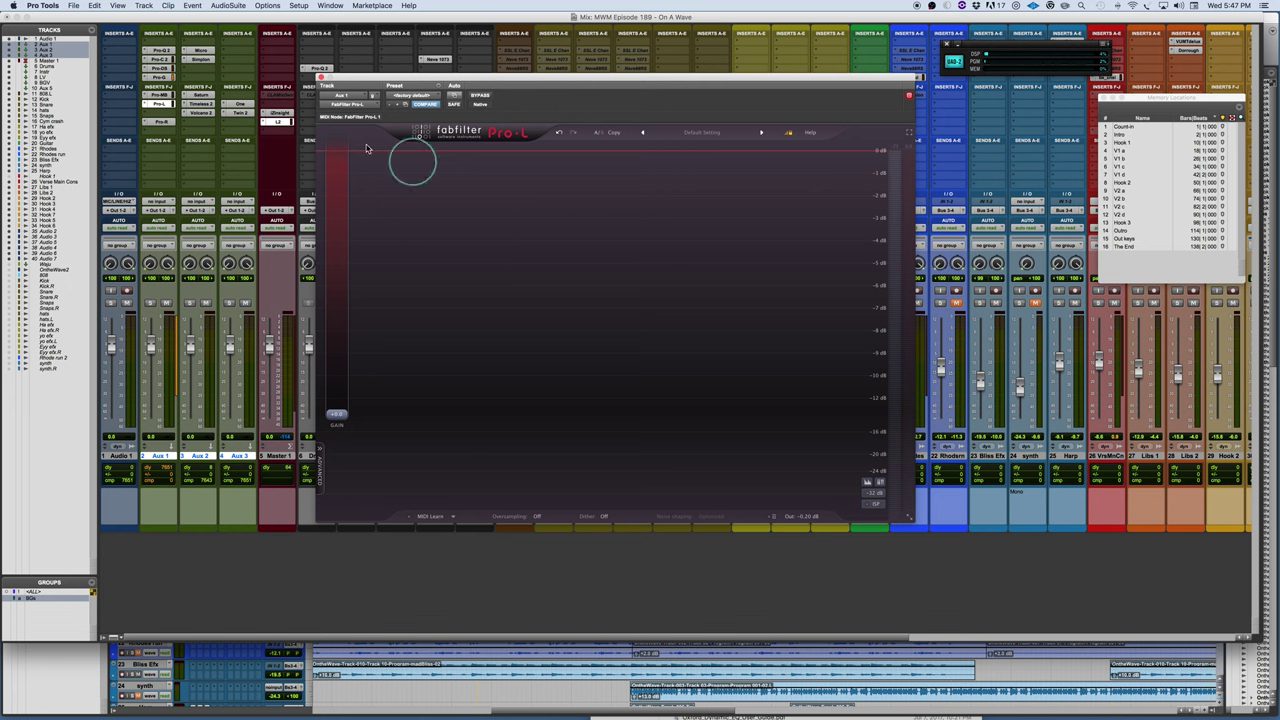
Step: Bring up the Pro-R reverb on Aux 2, mute the computer audio, and shift its window right
{"action": "left_click", "coordinate": [162, 122]}
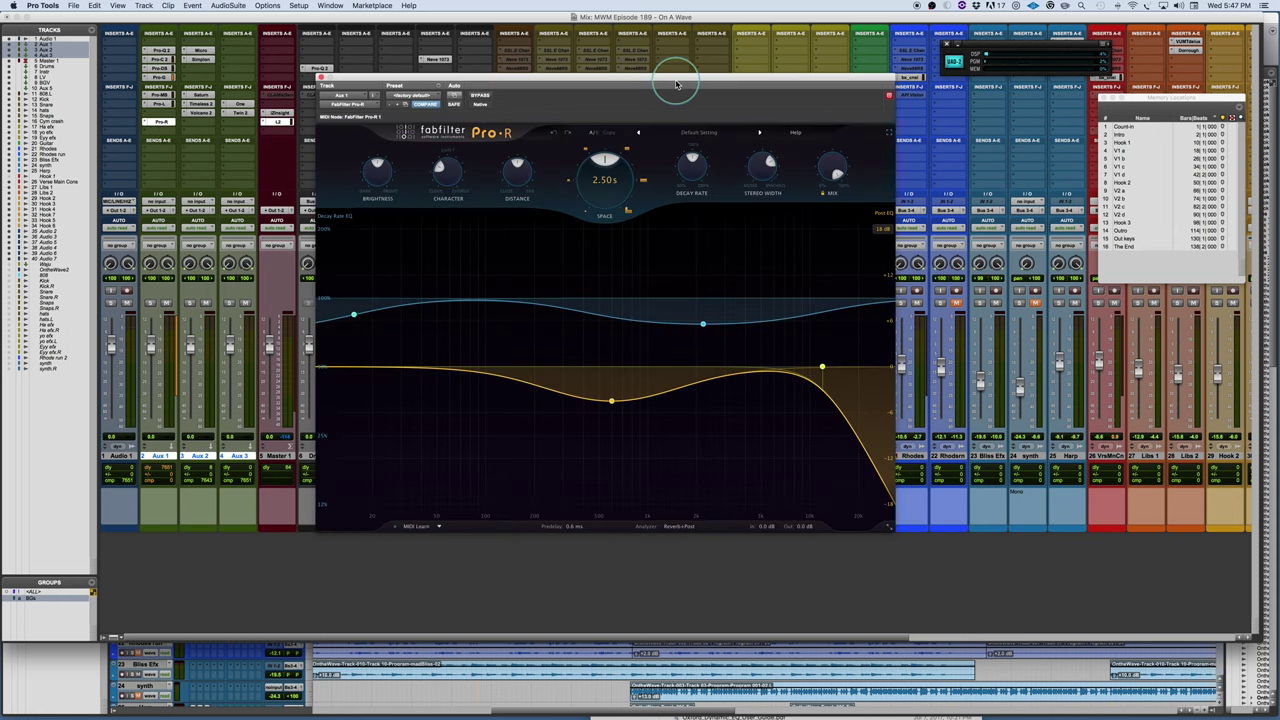
{"action": "key", "text": "XF86AudioMute"}
{"action": "left_click_drag", "start_coordinate": [676, 84], "coordinate": [705, 83]}
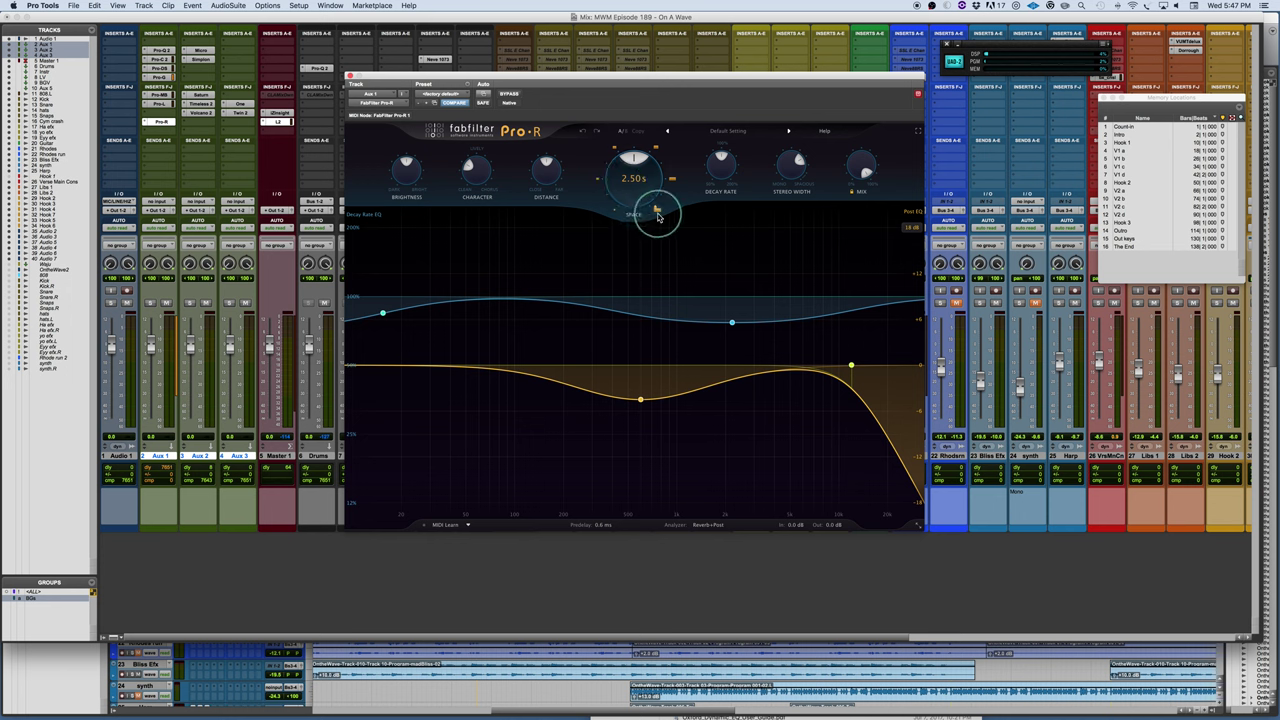
Step: Set Pro-R's Space to 2.40 s and raise Distance to about 53%
{"action": "left_click_drag", "start_coordinate": [655, 213], "coordinate": [628, 128]}
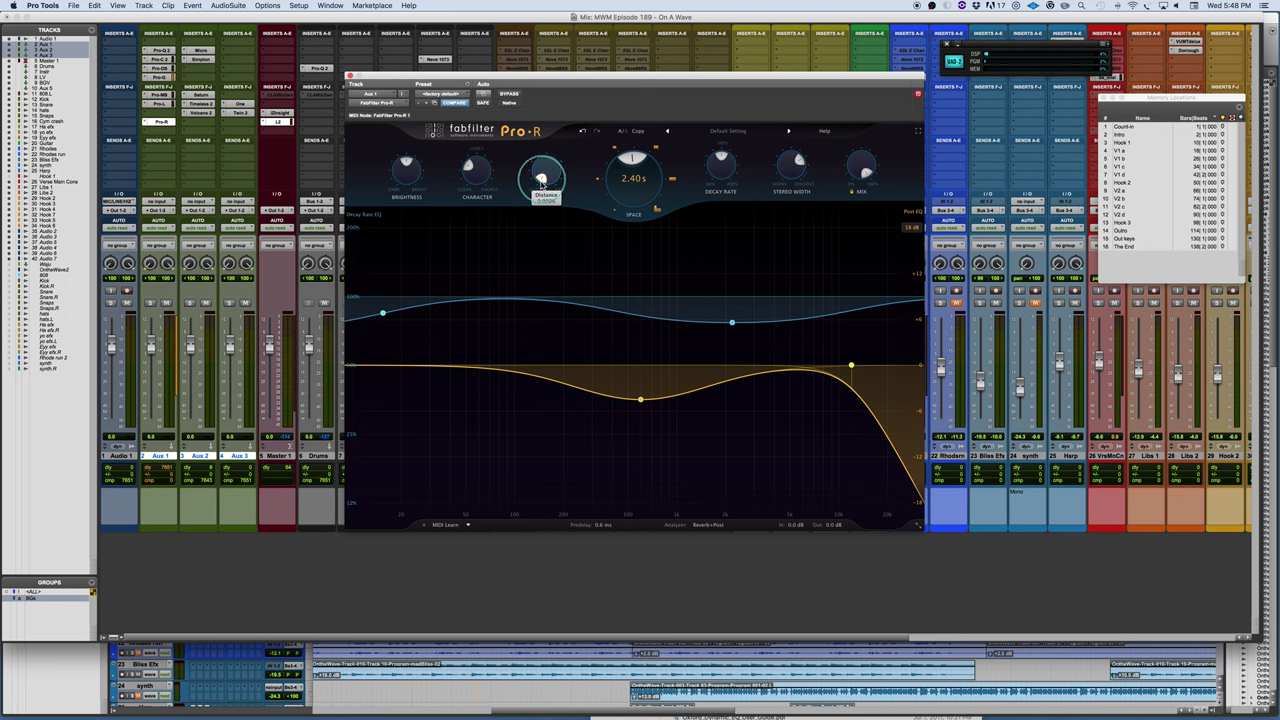
{"action": "mouse_move", "coordinate": [541, 185]}
{"action": "left_mouse_down"}
{"action": "mouse_move", "coordinate": [557, 118]}
{"action": "mouse_move", "coordinate": [537, 171]}
{"action": "left_mouse_up"}
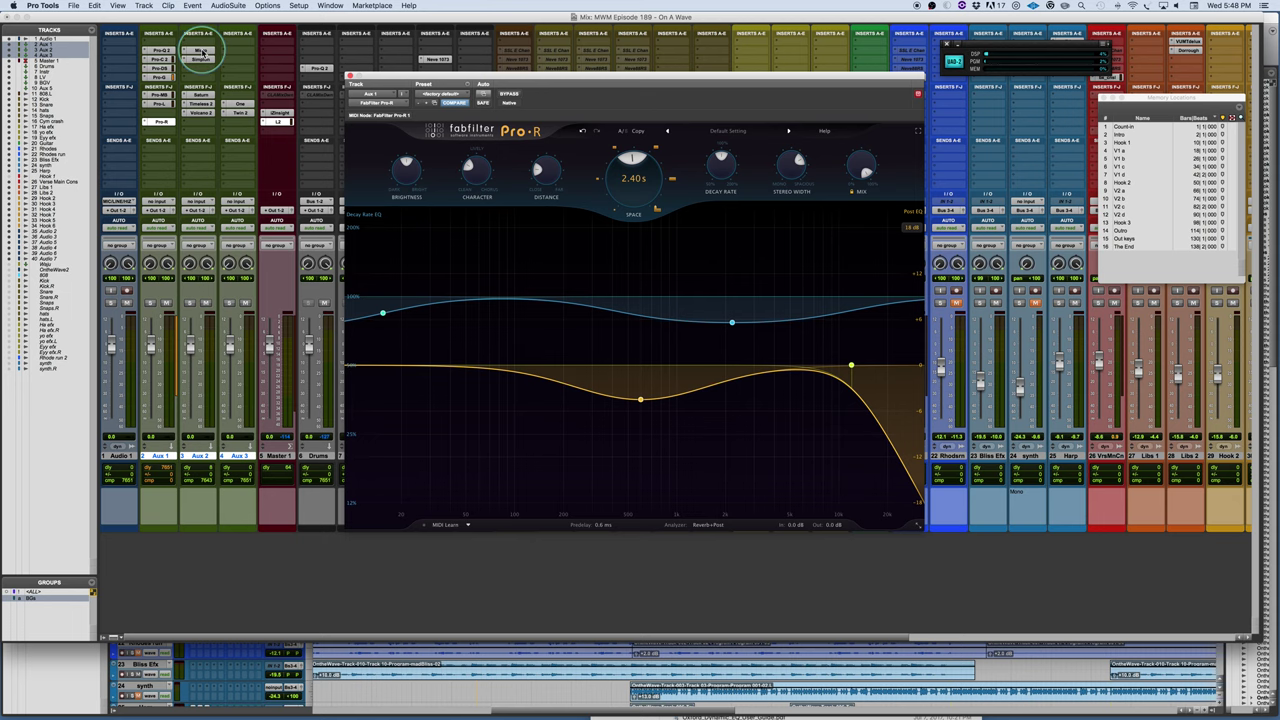
Step: Open Micro, drag its filter to a lower frequency with a higher peak, then select Simplon
{"action": "left_click", "coordinate": [201, 51]}
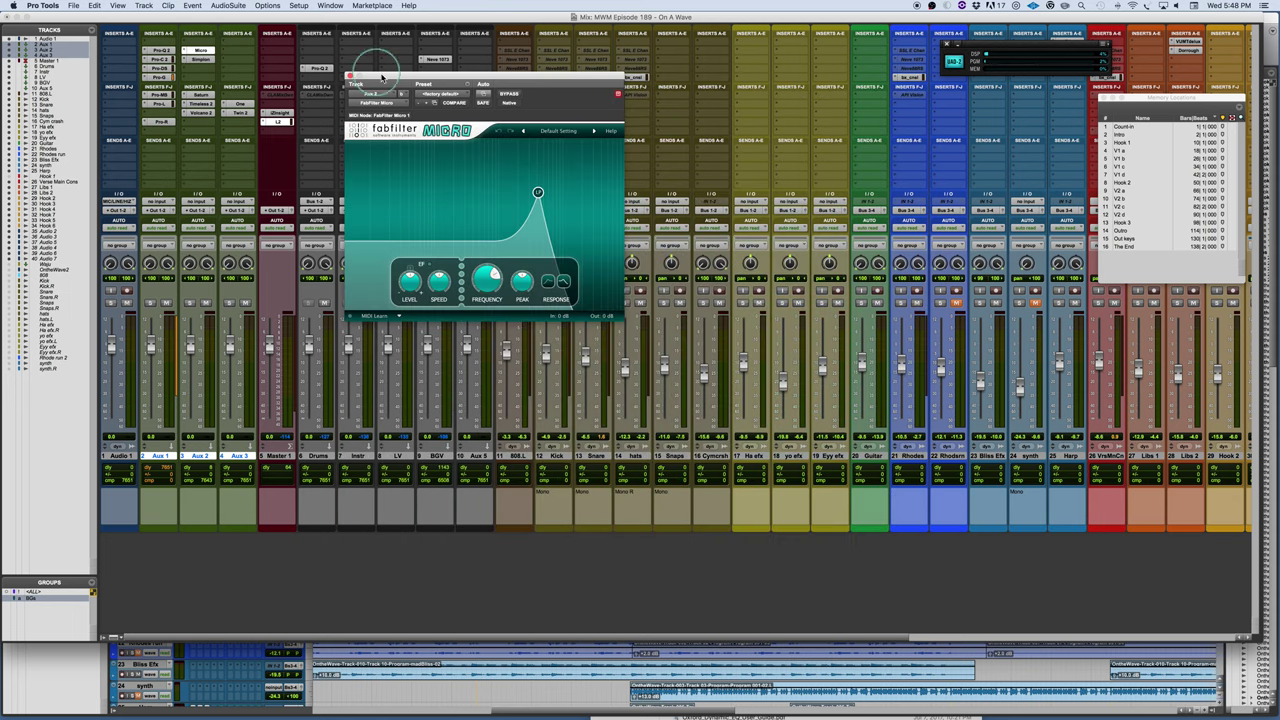
{"action": "left_click_drag", "start_coordinate": [381, 76], "coordinate": [486, 81]}
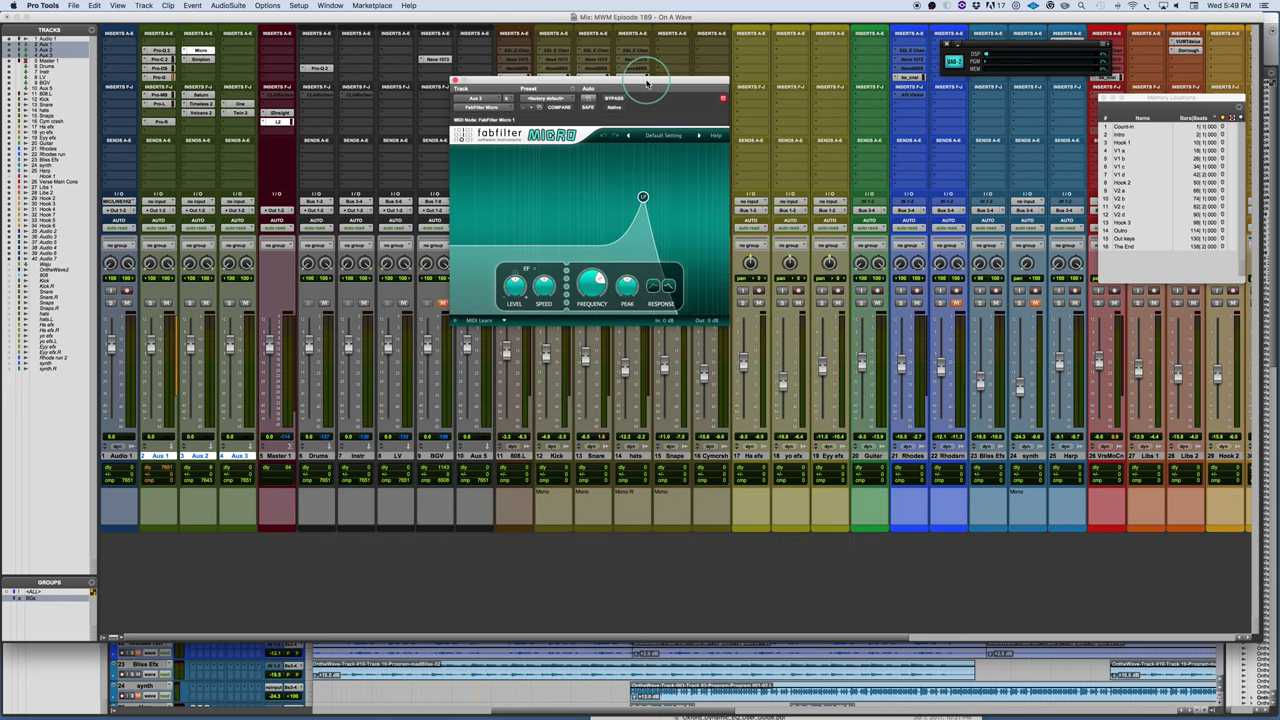
{"action": "mouse_move", "coordinate": [643, 196]}
{"action": "left_mouse_down"}
{"action": "mouse_move", "coordinate": [594, 177]}
{"action": "mouse_move", "coordinate": [625, 190]}
{"action": "left_mouse_up"}
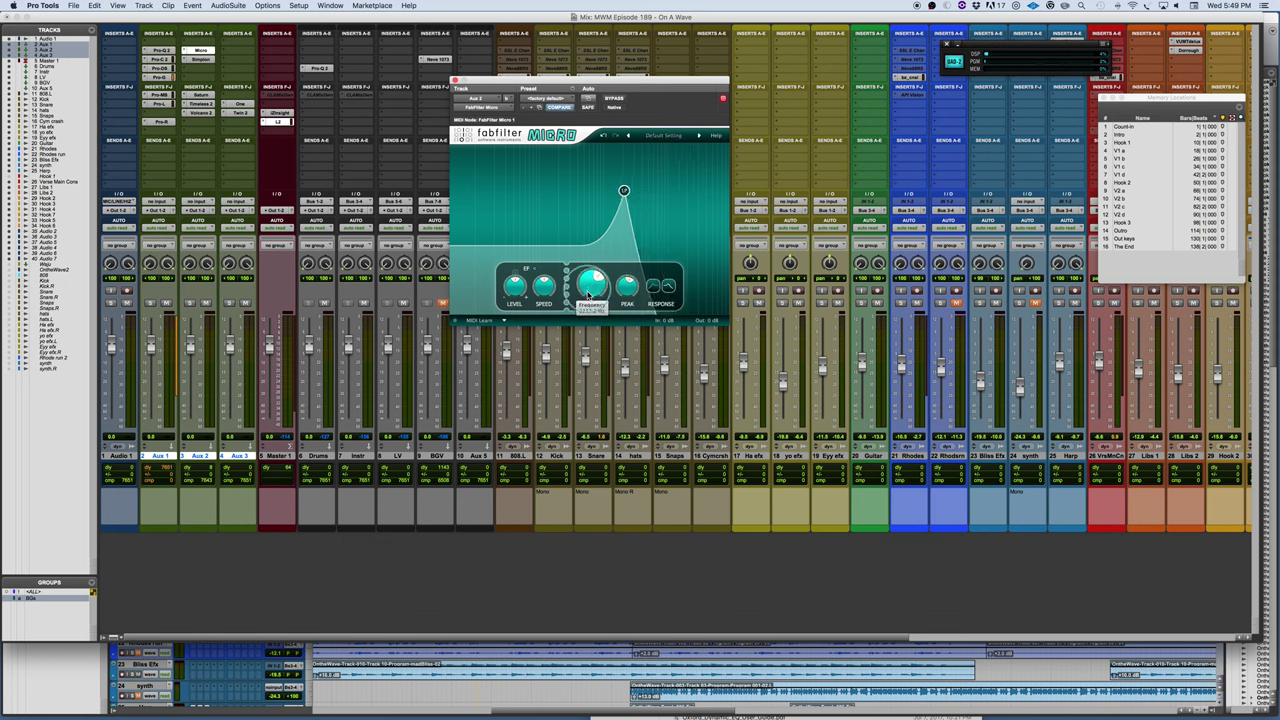
{"action": "left_click", "coordinate": [201, 60]}
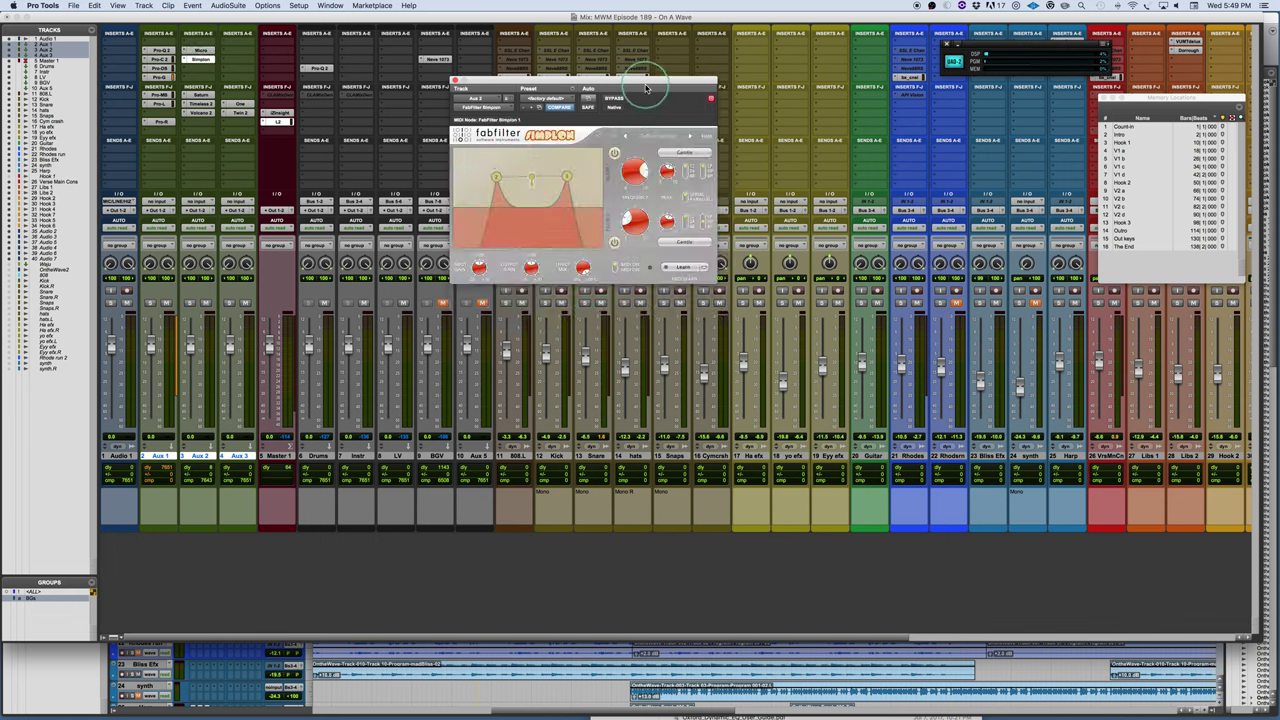
Step: Drag Simplon's filter band lower and wider on the graph, then select the Saturn insert
{"action": "left_click_drag", "start_coordinate": [646, 88], "coordinate": [669, 86]}
{"action": "mouse_move", "coordinate": [543, 185]}
{"action": "left_mouse_down"}
{"action": "mouse_move", "coordinate": [532, 172]}
{"action": "mouse_move", "coordinate": [559, 168]}
{"action": "left_mouse_up"}
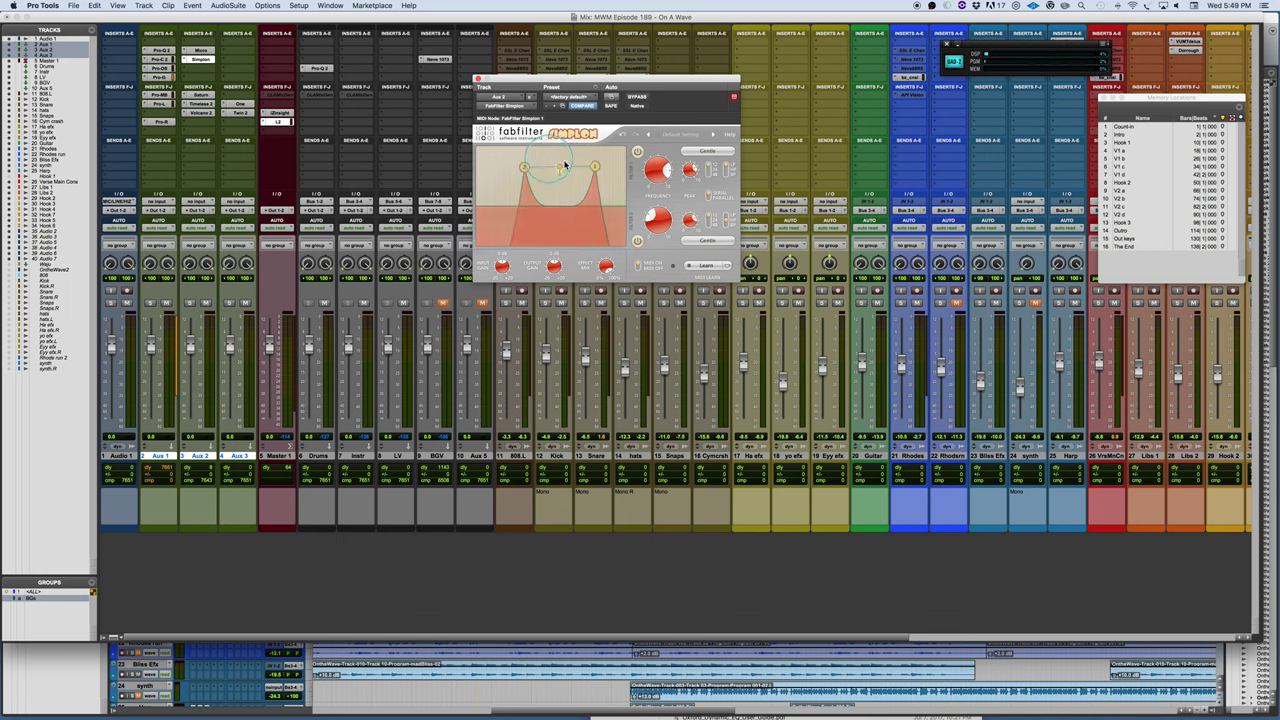
{"action": "left_click", "coordinate": [200, 94]}
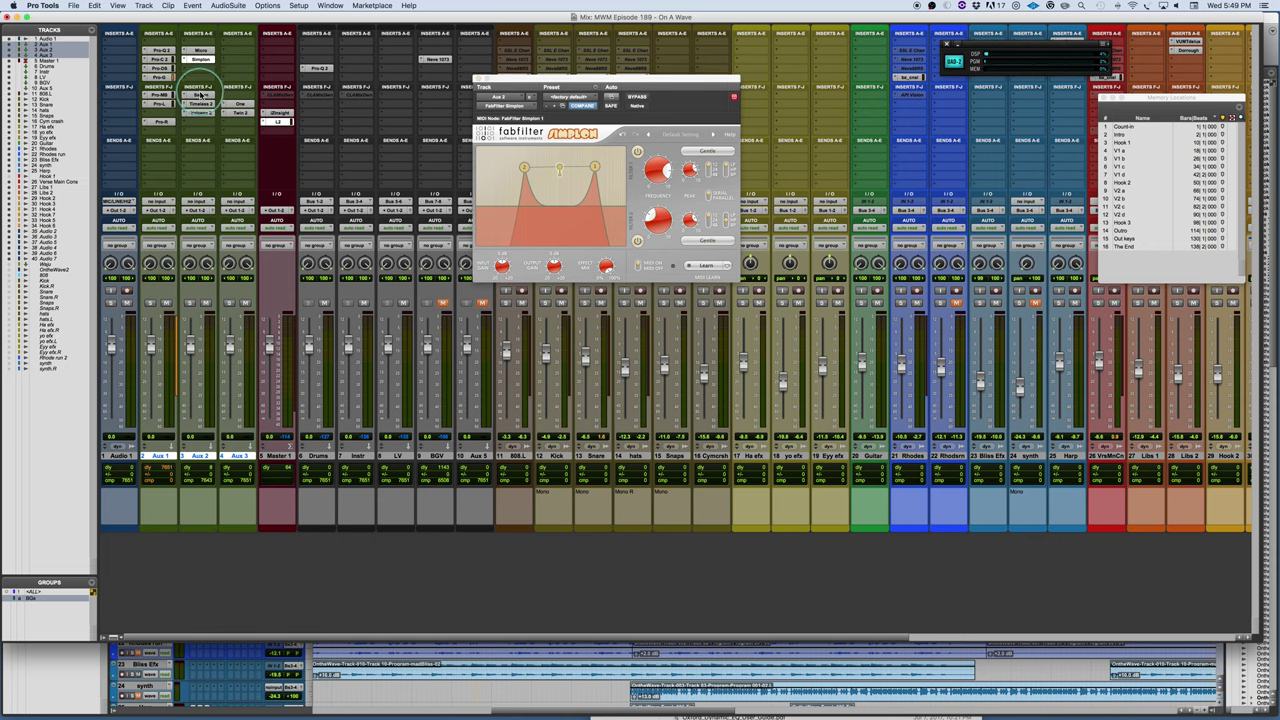
Step: Open Saturn on Aux 2 and set its third band to Clean Tube
{"action": "left_click", "coordinate": [200, 94]}
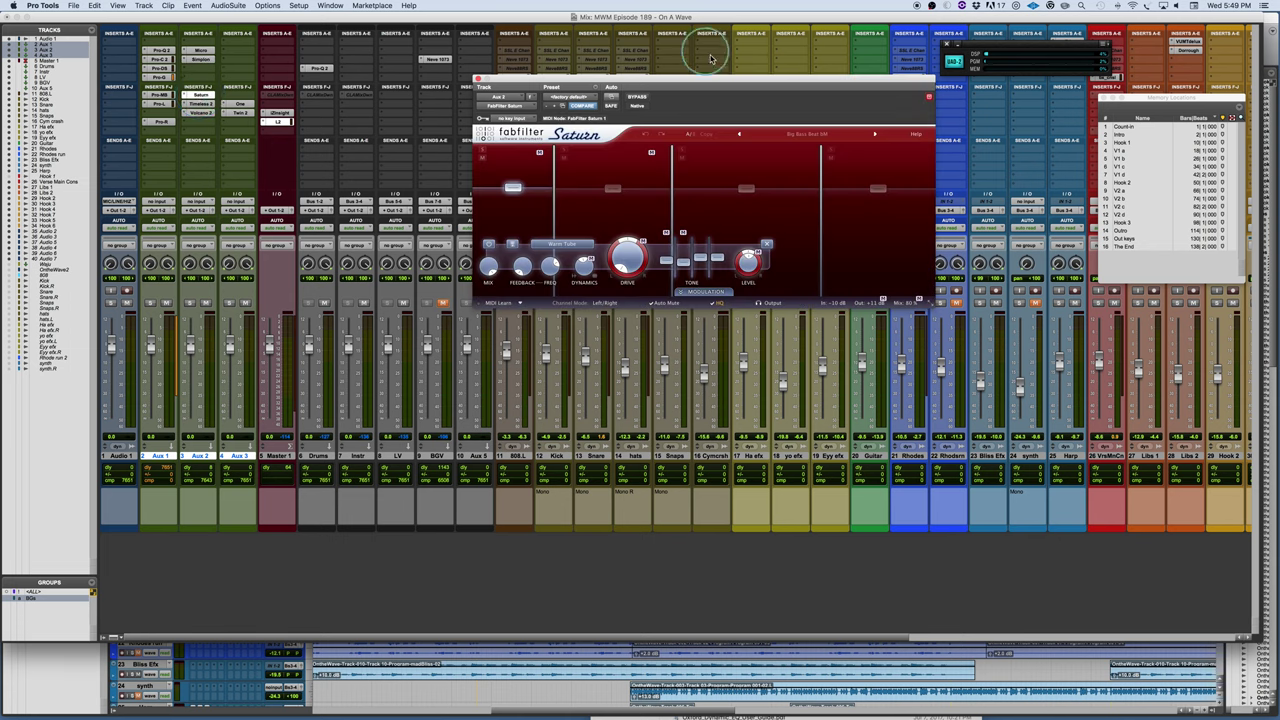
{"action": "left_click_drag", "start_coordinate": [737, 78], "coordinate": [700, 120]}
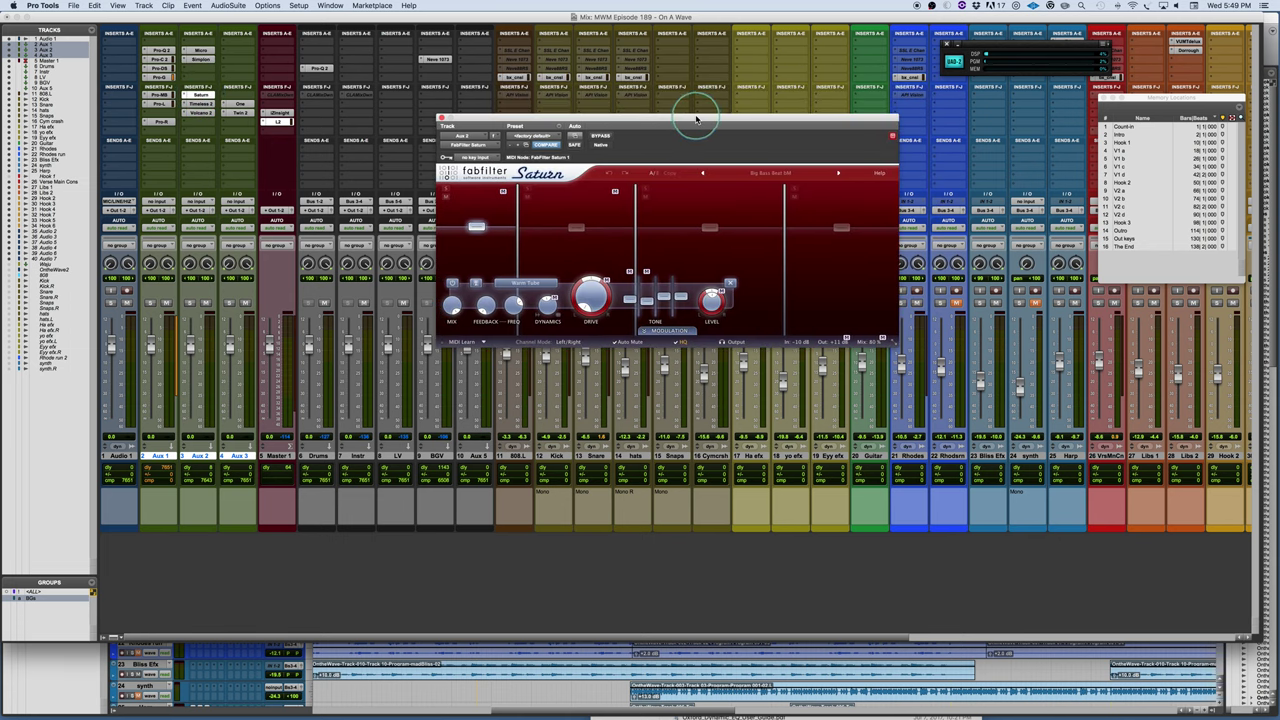
{"action": "left_click", "coordinate": [575, 235]}
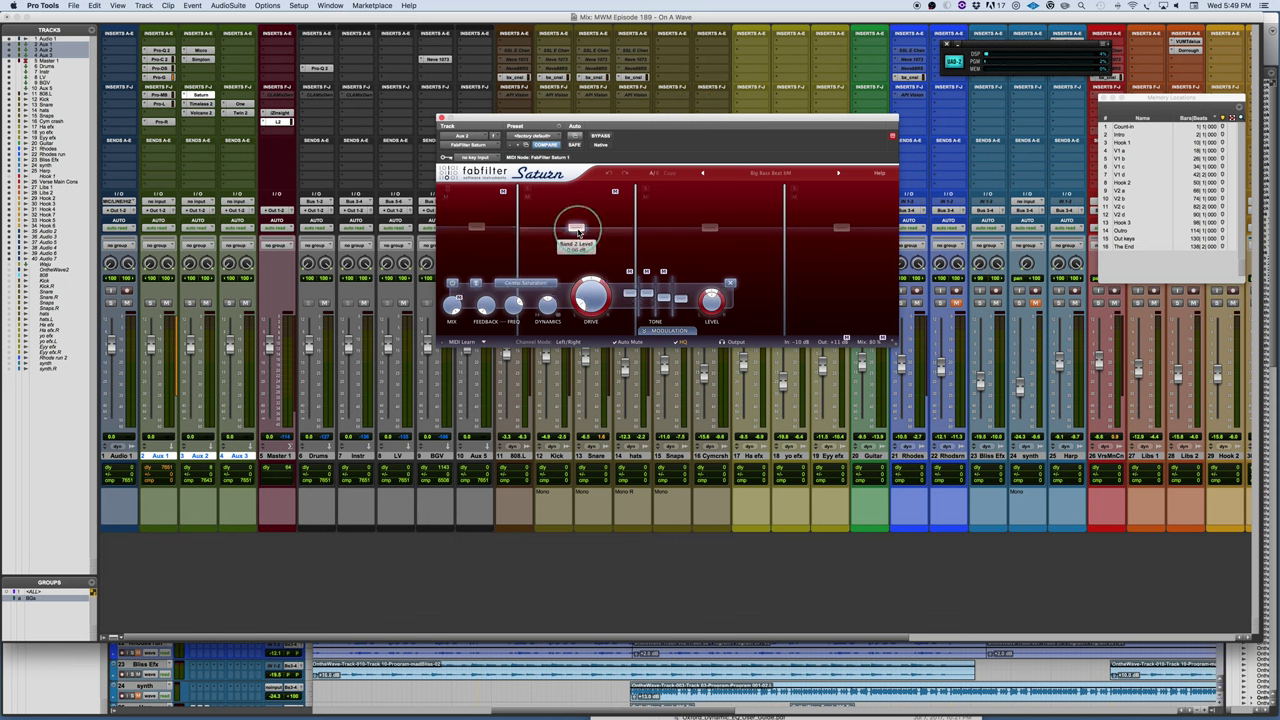
{"action": "left_click", "coordinate": [709, 228]}
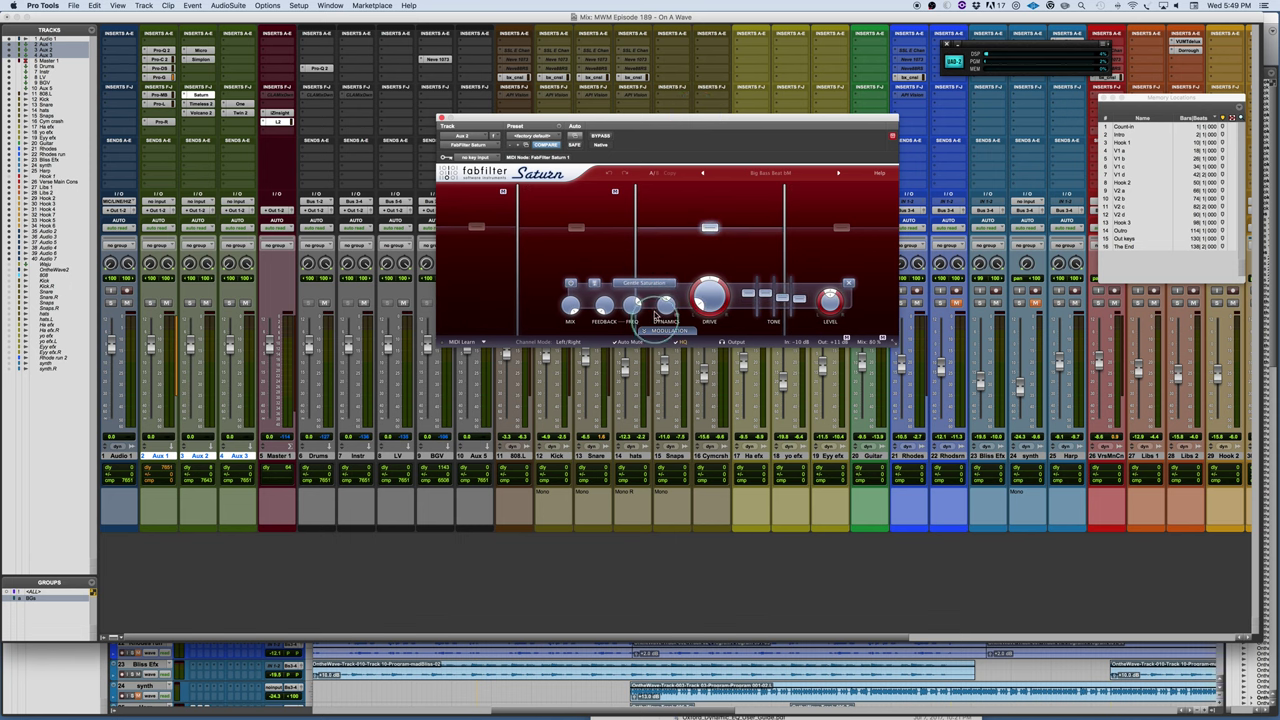
{"action": "left_click", "coordinate": [651, 287]}
{"action": "left_click", "coordinate": [638, 290]}
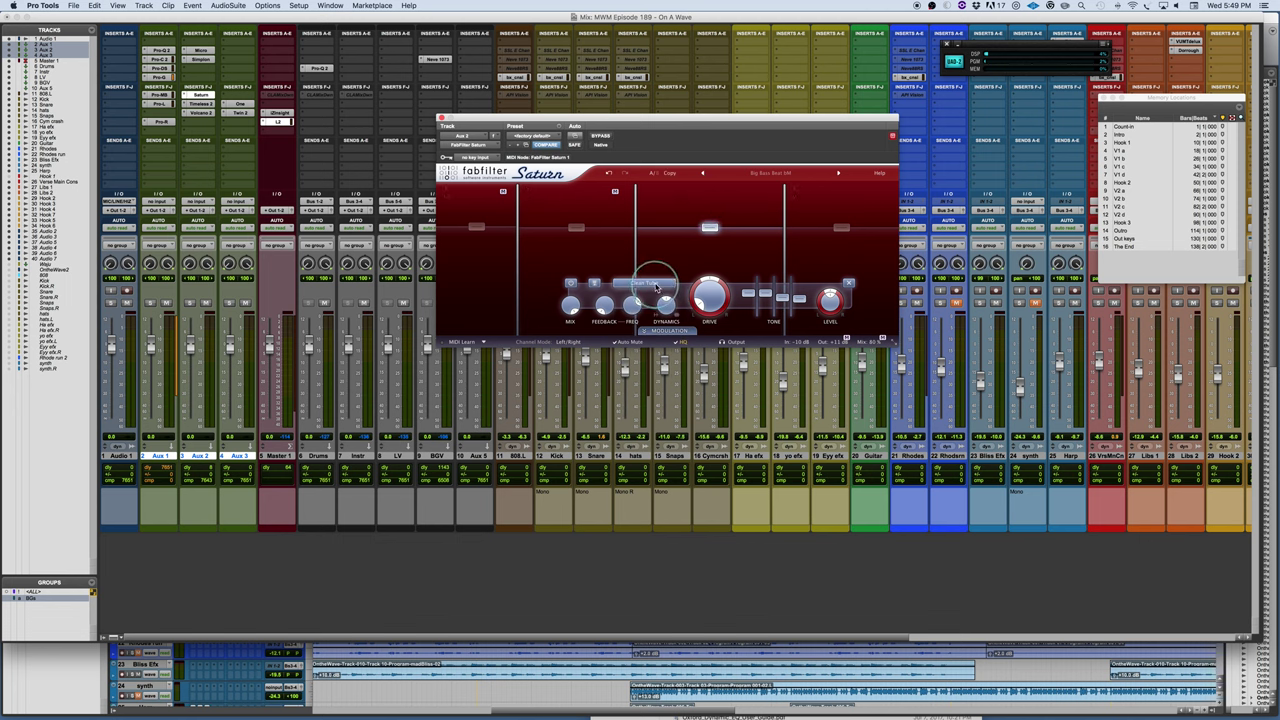
Step: Set Saturn's second band to Warm Tube
{"action": "left_click", "coordinate": [576, 227]}
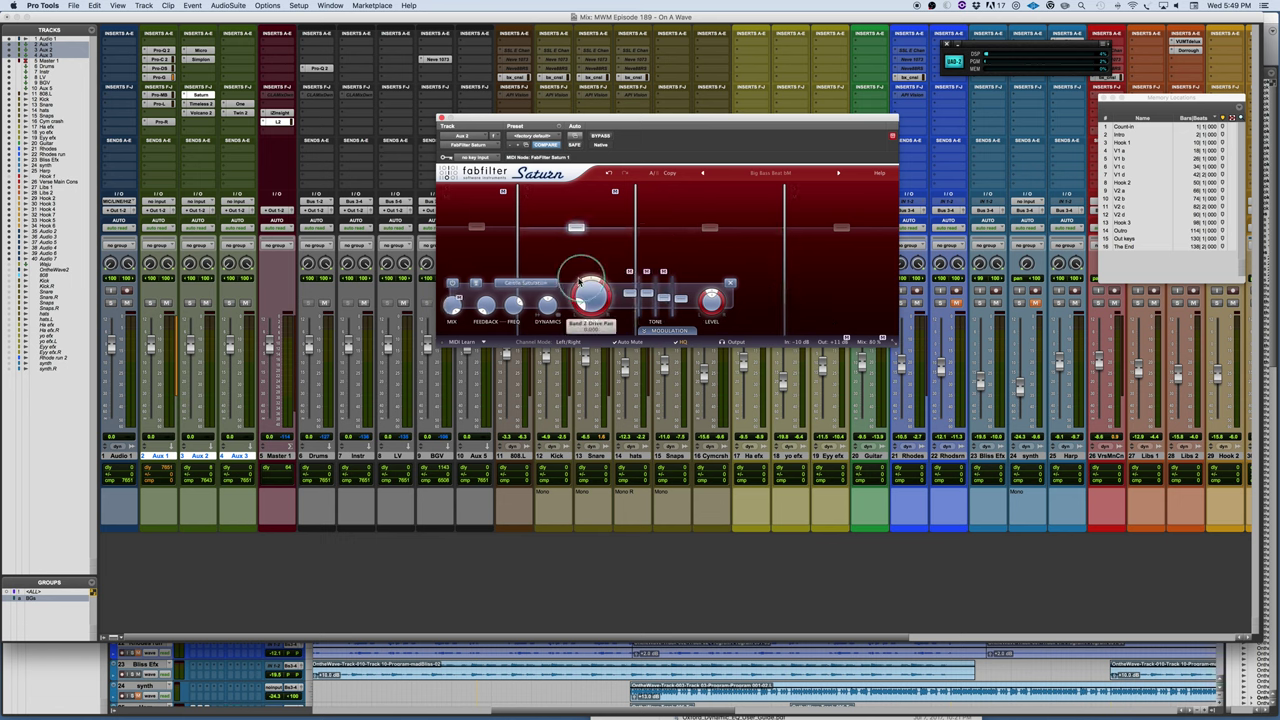
{"action": "left_click", "coordinate": [527, 283]}
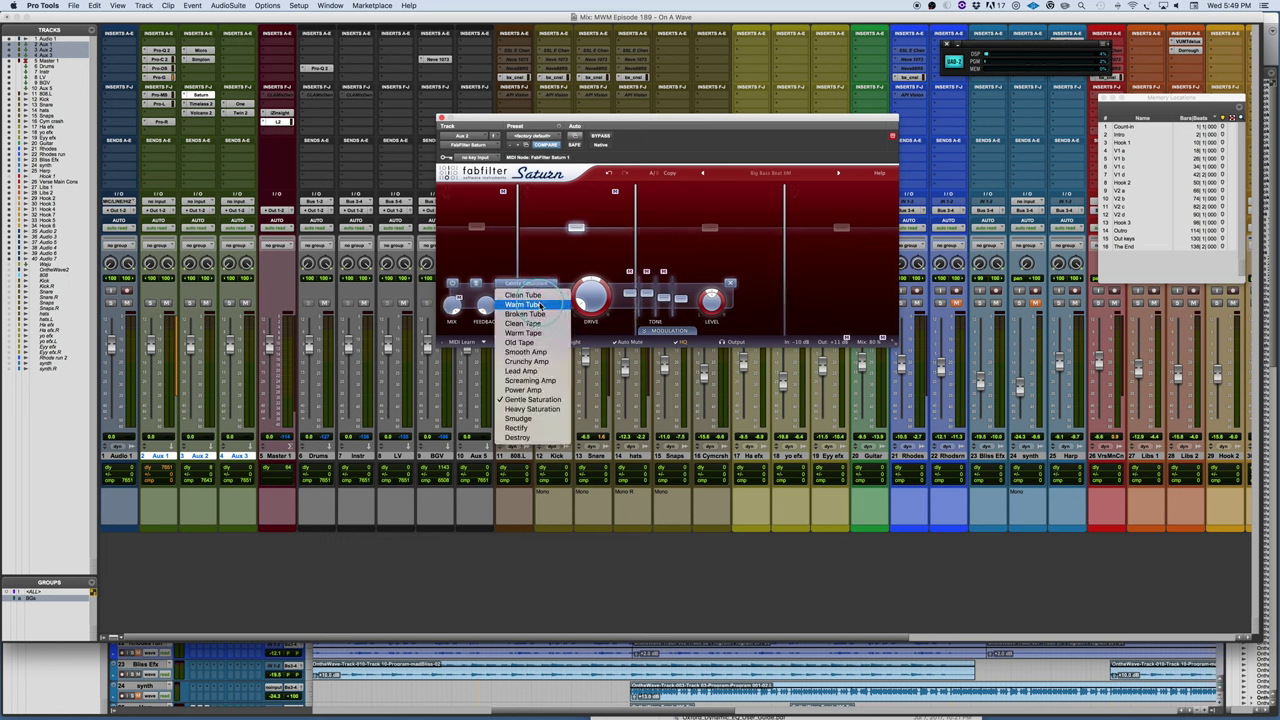
{"action": "left_click", "coordinate": [540, 305]}
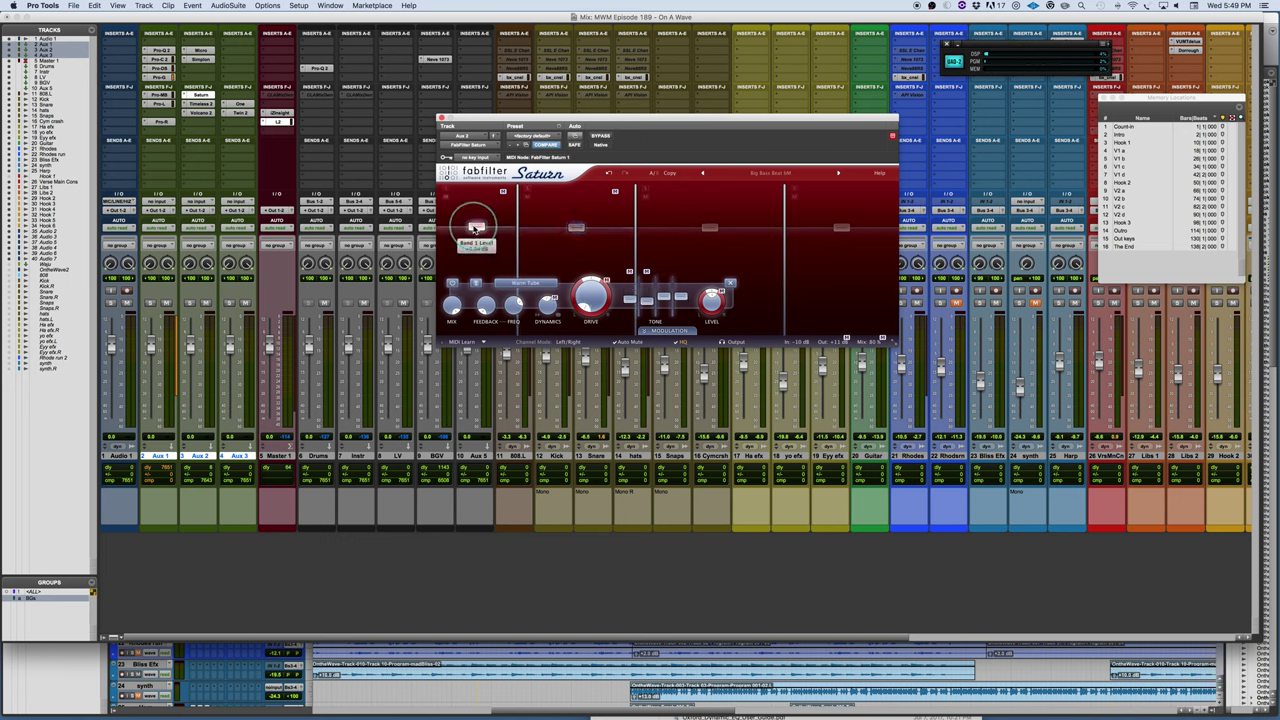
{"action": "left_click", "coordinate": [527, 283]}
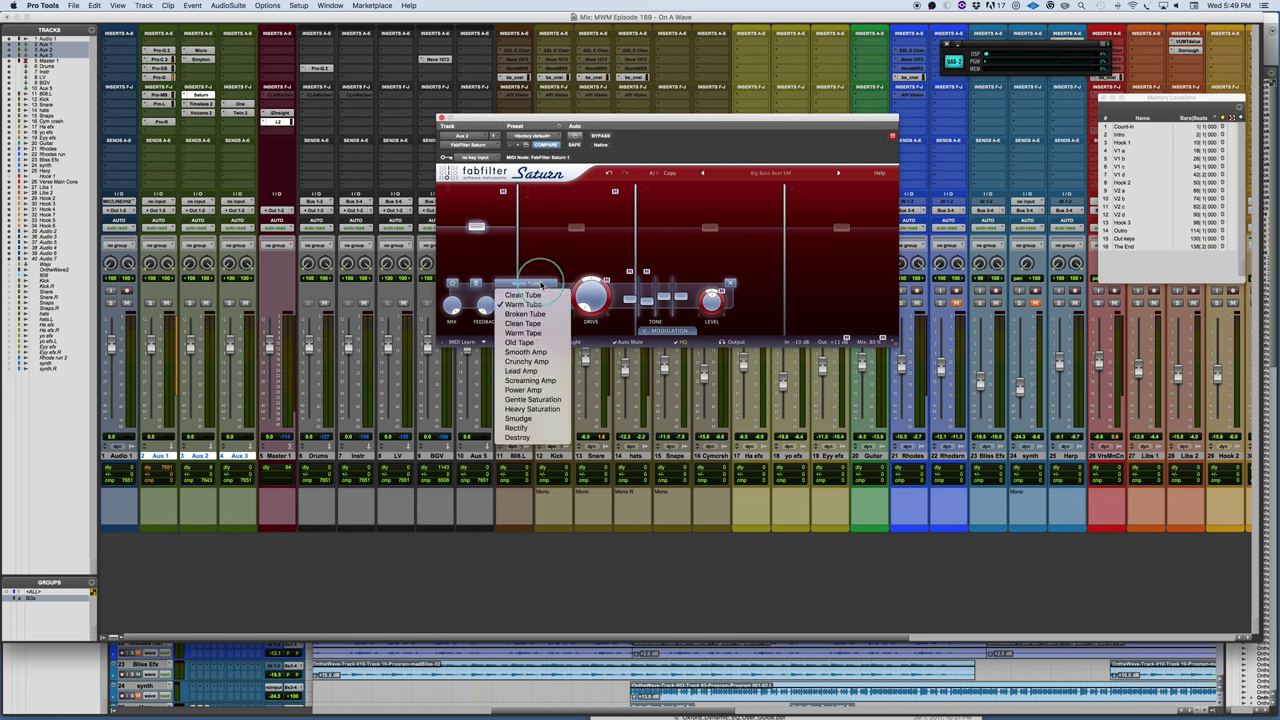
{"action": "left_click", "coordinate": [523, 304]}
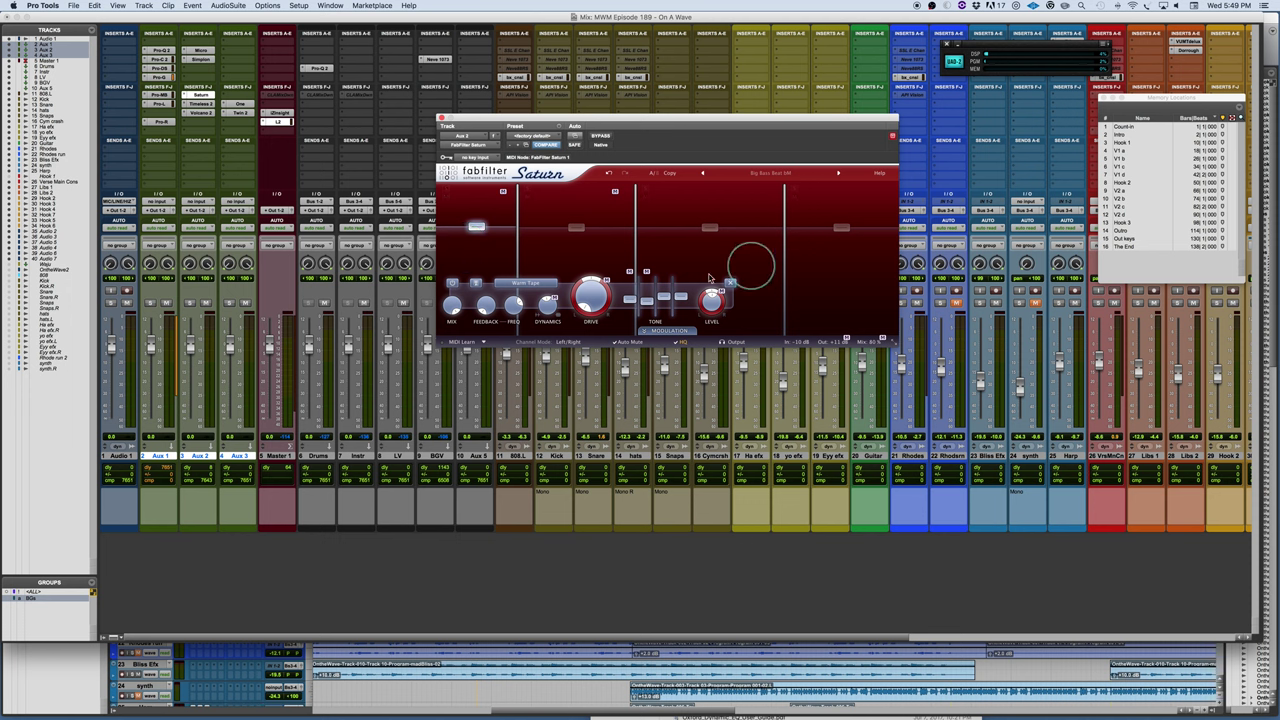
Step: Cut band 1's Mid tone to -5.61 dB and briefly show the Modulation section
{"action": "left_click_drag", "start_coordinate": [645, 297], "coordinate": [650, 302]}
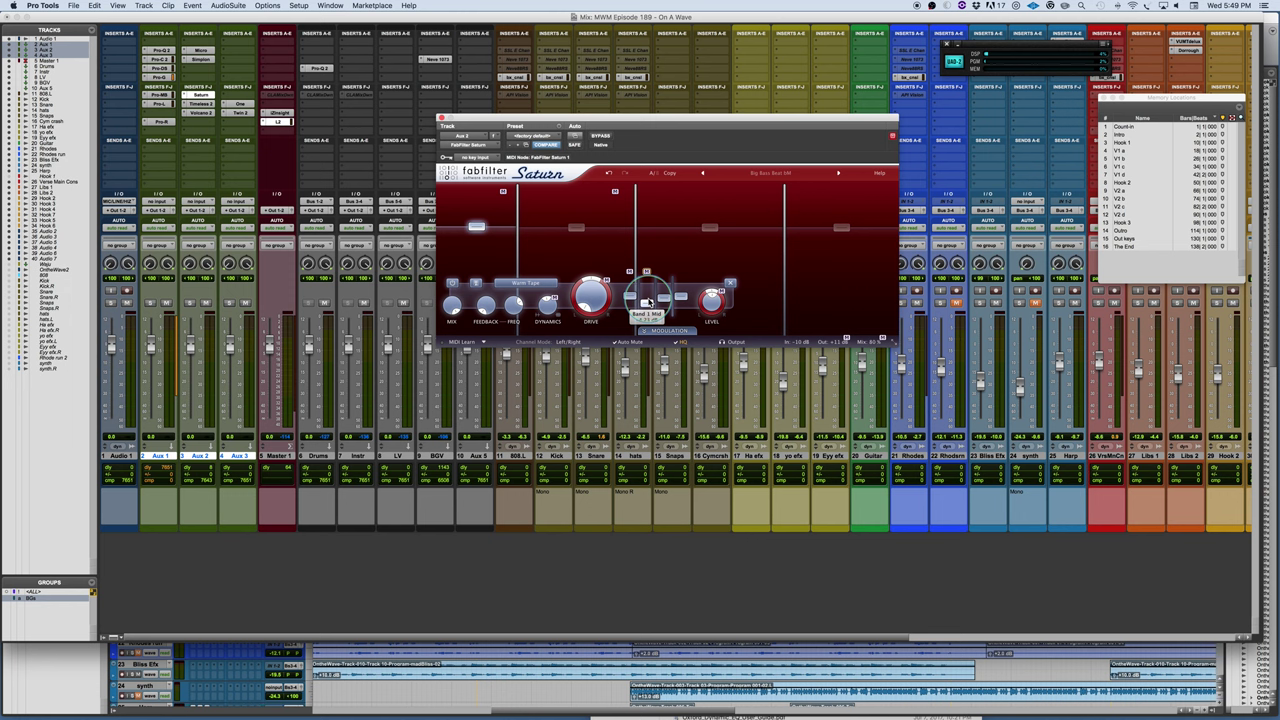
{"action": "left_click_drag", "start_coordinate": [649, 302], "coordinate": [649, 302]}
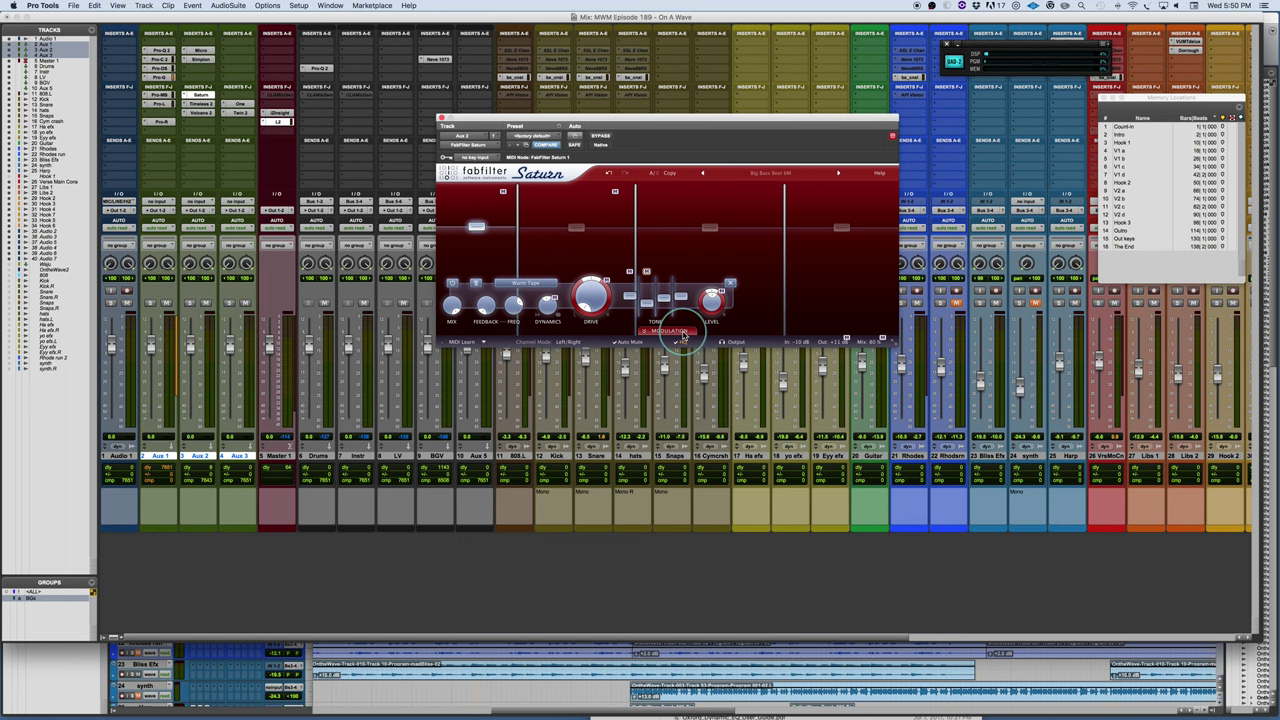
{"action": "left_click", "coordinate": [683, 334]}
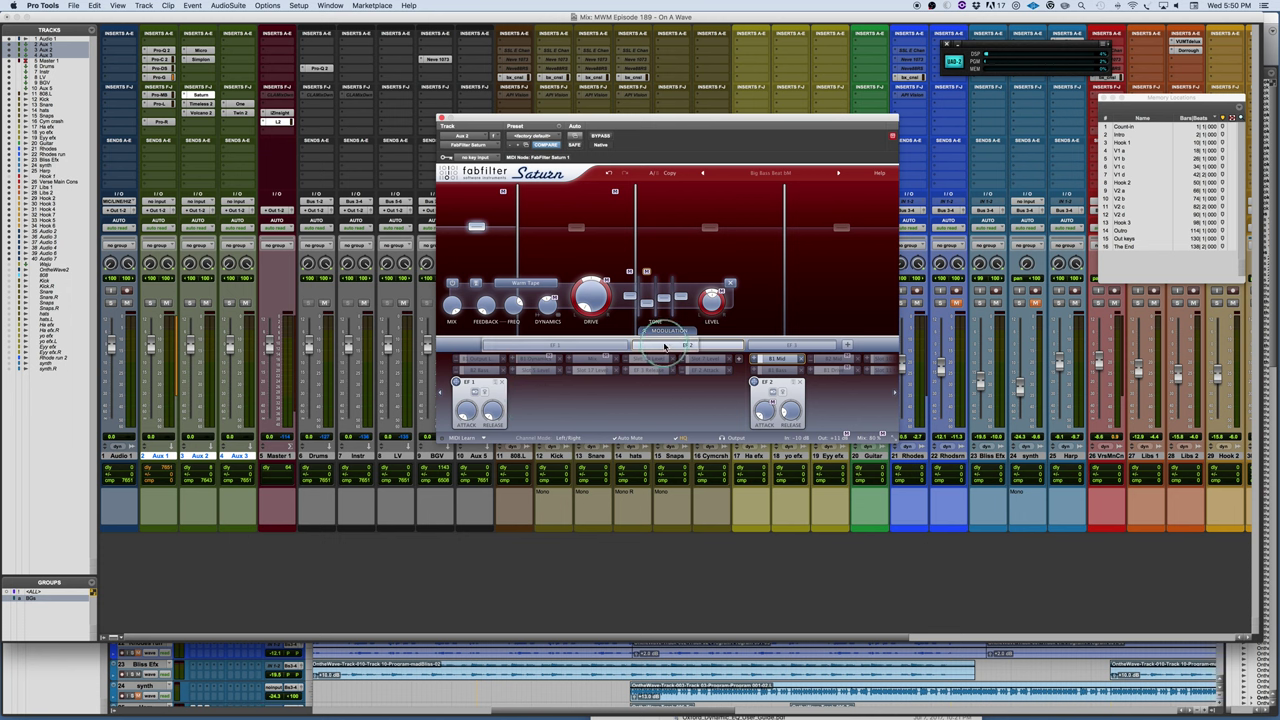
{"action": "left_click", "coordinate": [664, 331]}
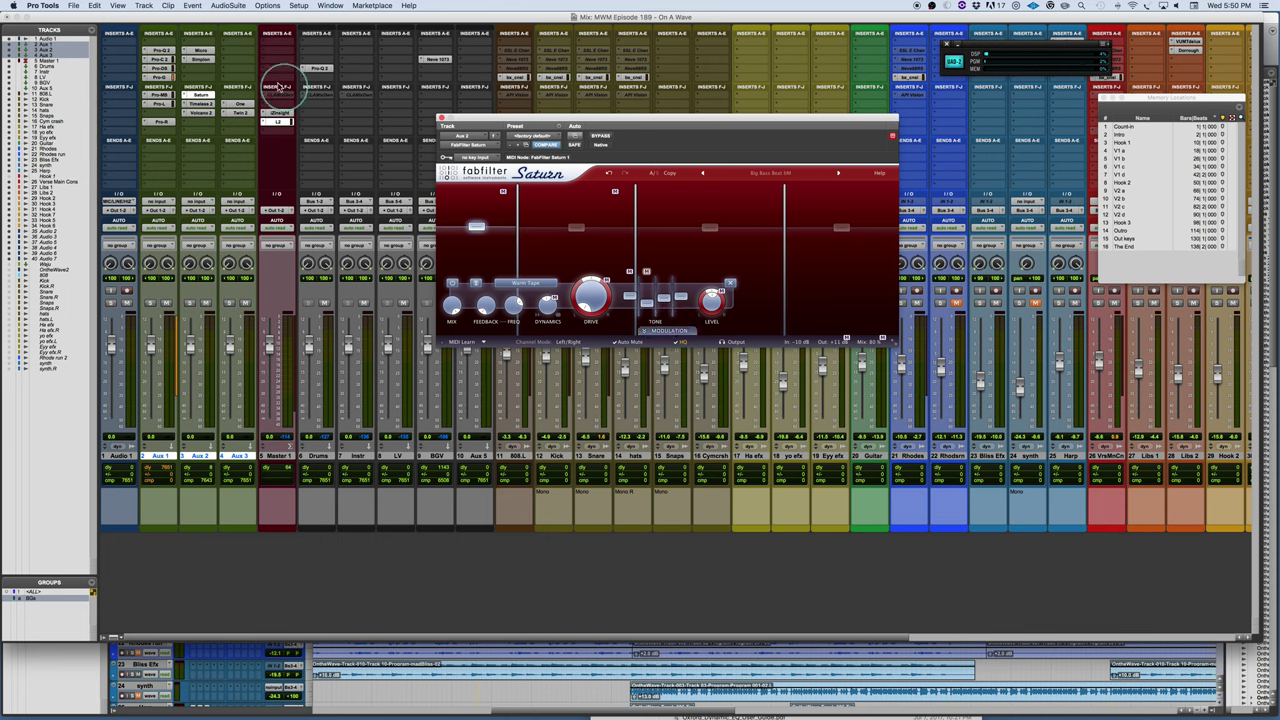
Step: Open Timeless 2 on Aux 2 and move its window left
{"action": "left_click", "coordinate": [200, 103]}
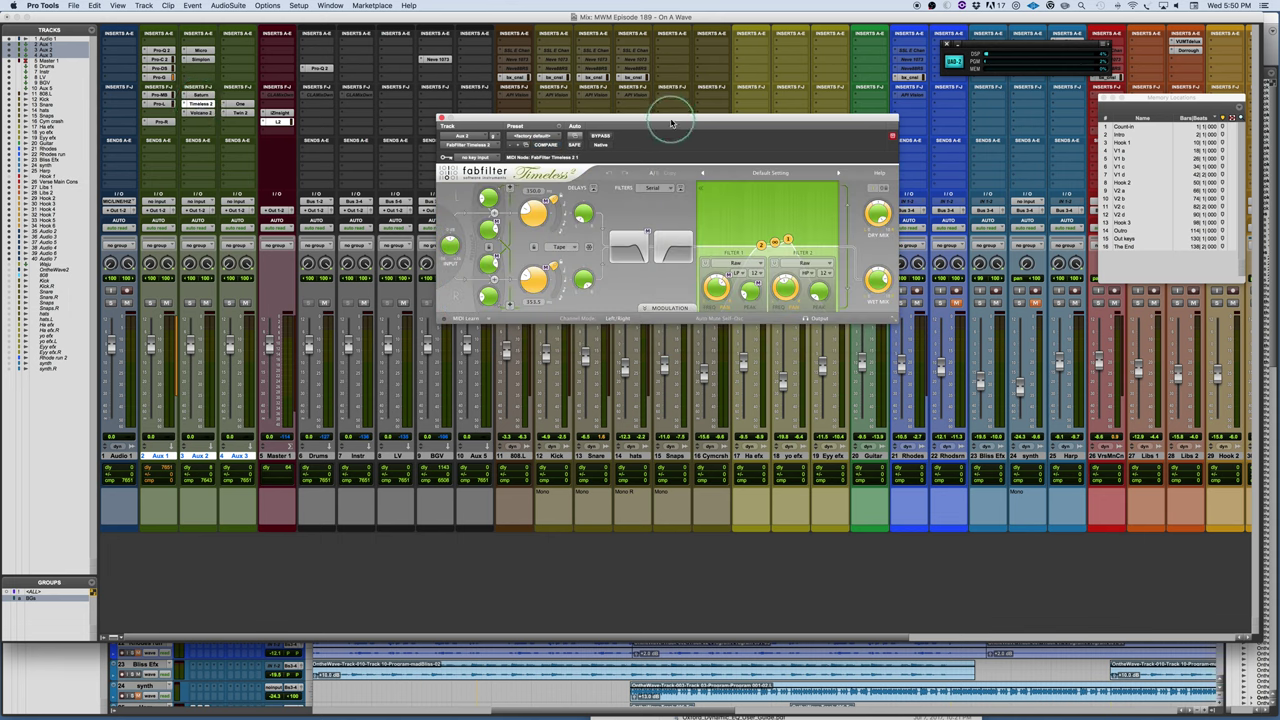
{"action": "left_click_drag", "start_coordinate": [671, 123], "coordinate": [635, 121]}
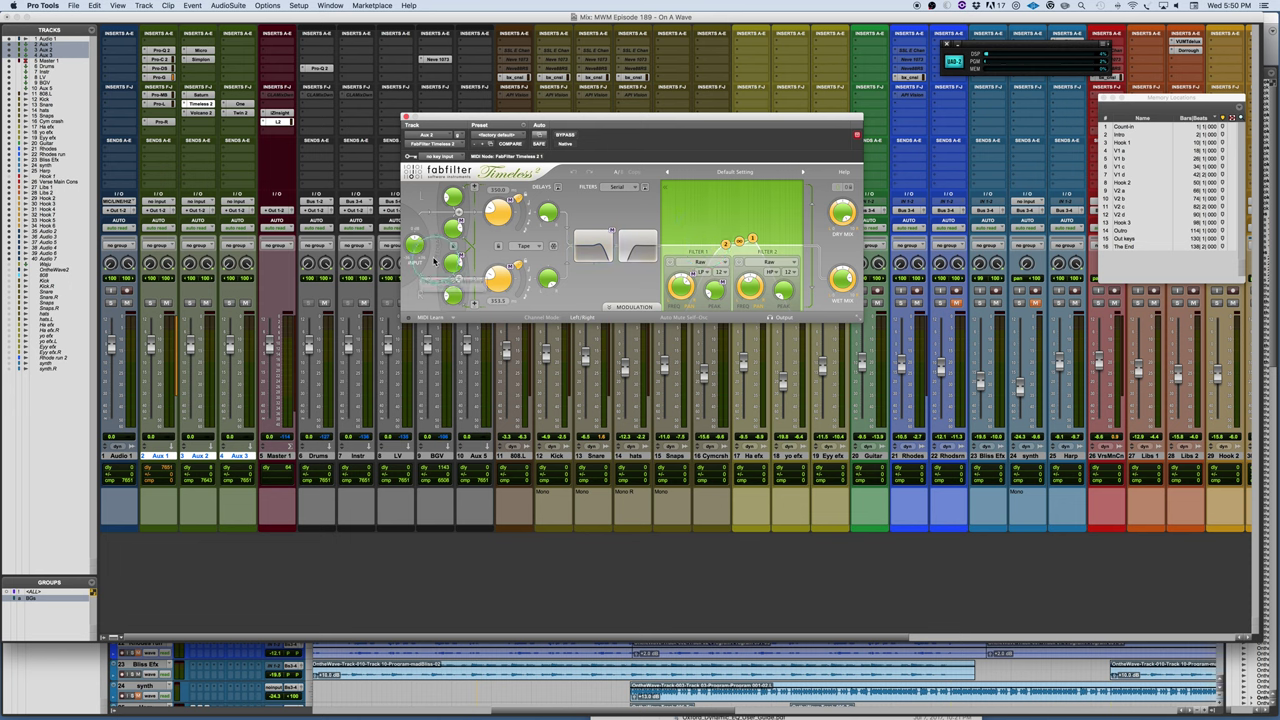
Step: Route XY 1 to modulate Timeless's Delay 2 time, move its point, then remove that target
{"action": "left_click", "coordinate": [644, 310]}
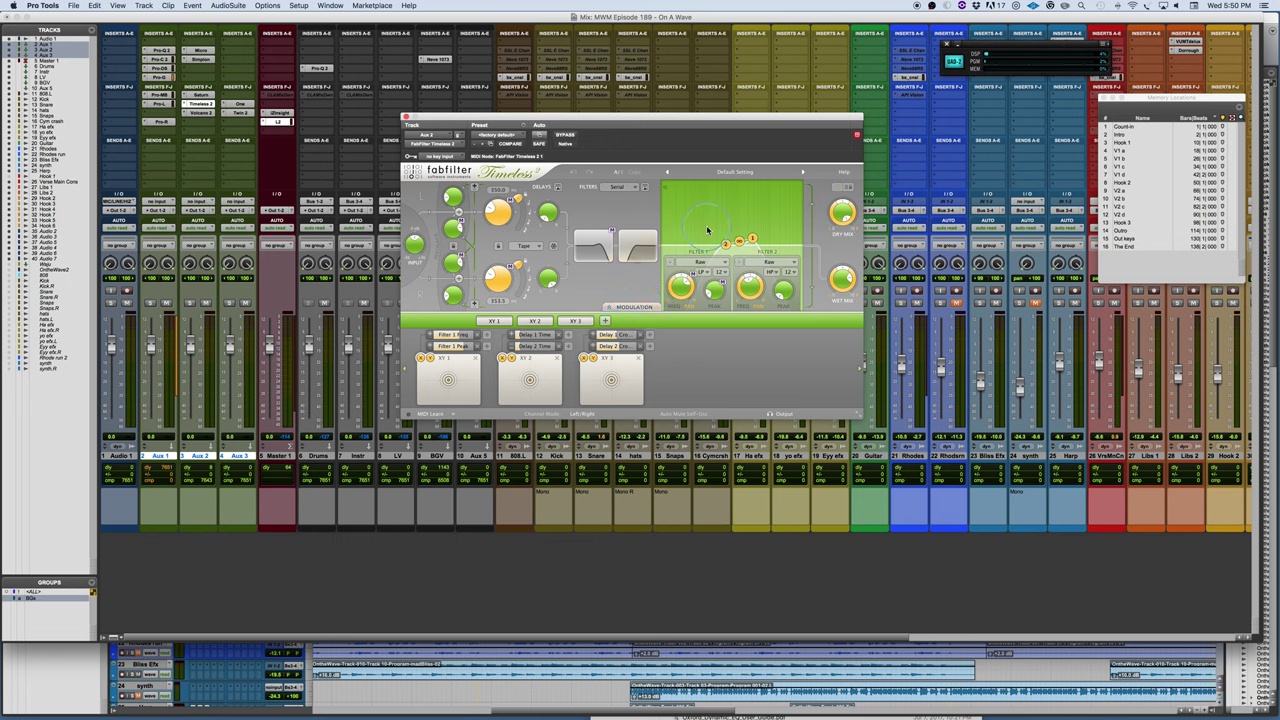
{"action": "left_click_drag", "start_coordinate": [420, 358], "coordinate": [492, 298]}
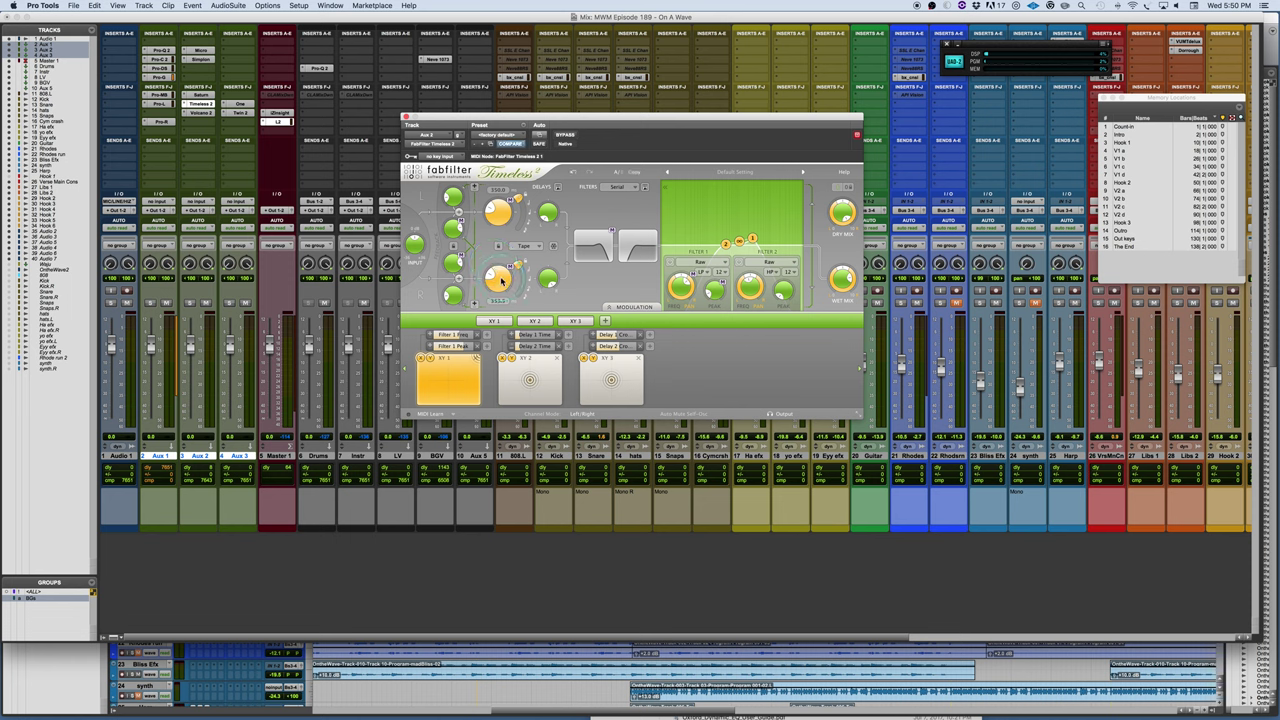
{"action": "left_click_drag", "start_coordinate": [421, 358], "coordinate": [495, 282]}
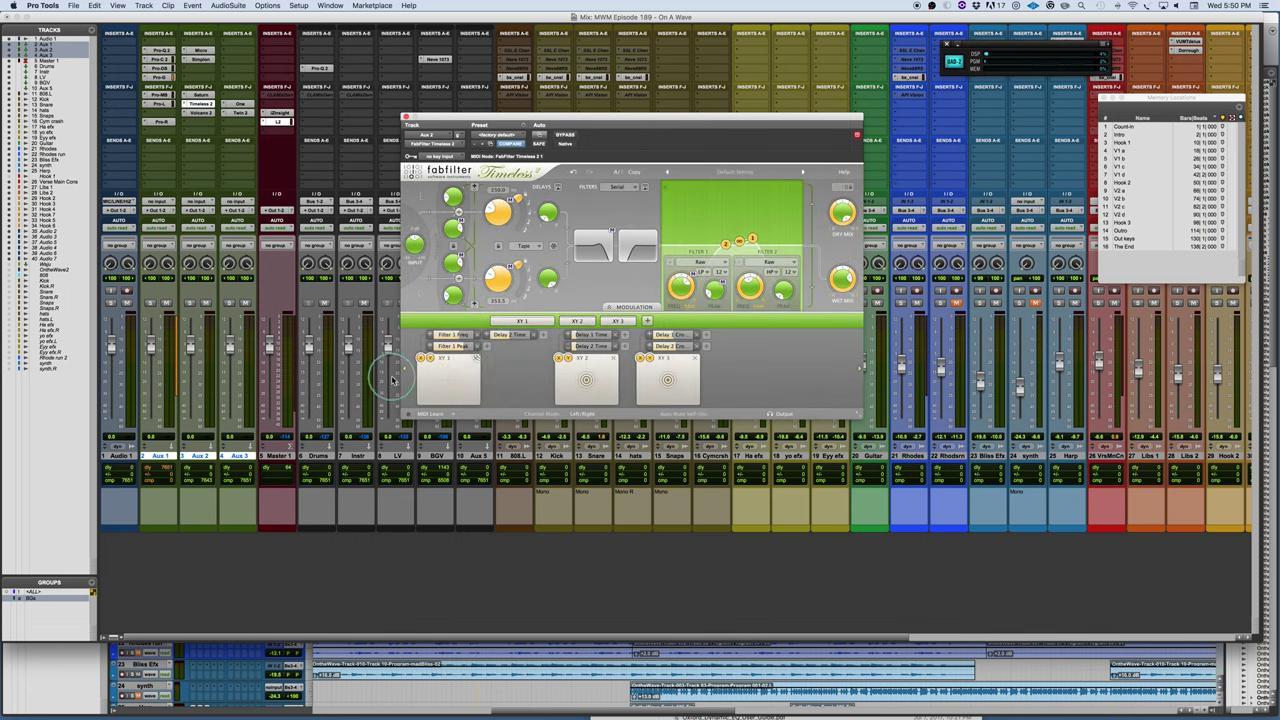
{"action": "mouse_move", "coordinate": [510, 338]}
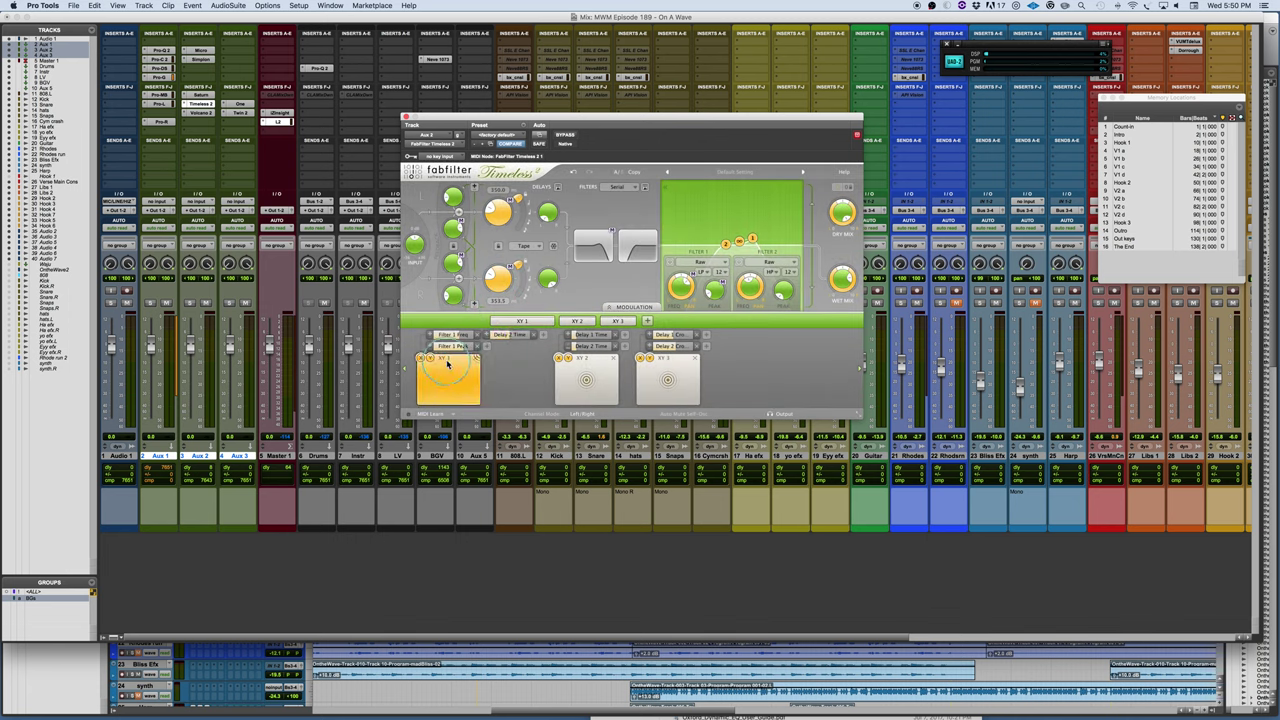
{"action": "left_click_drag", "start_coordinate": [447, 364], "coordinate": [475, 360]}
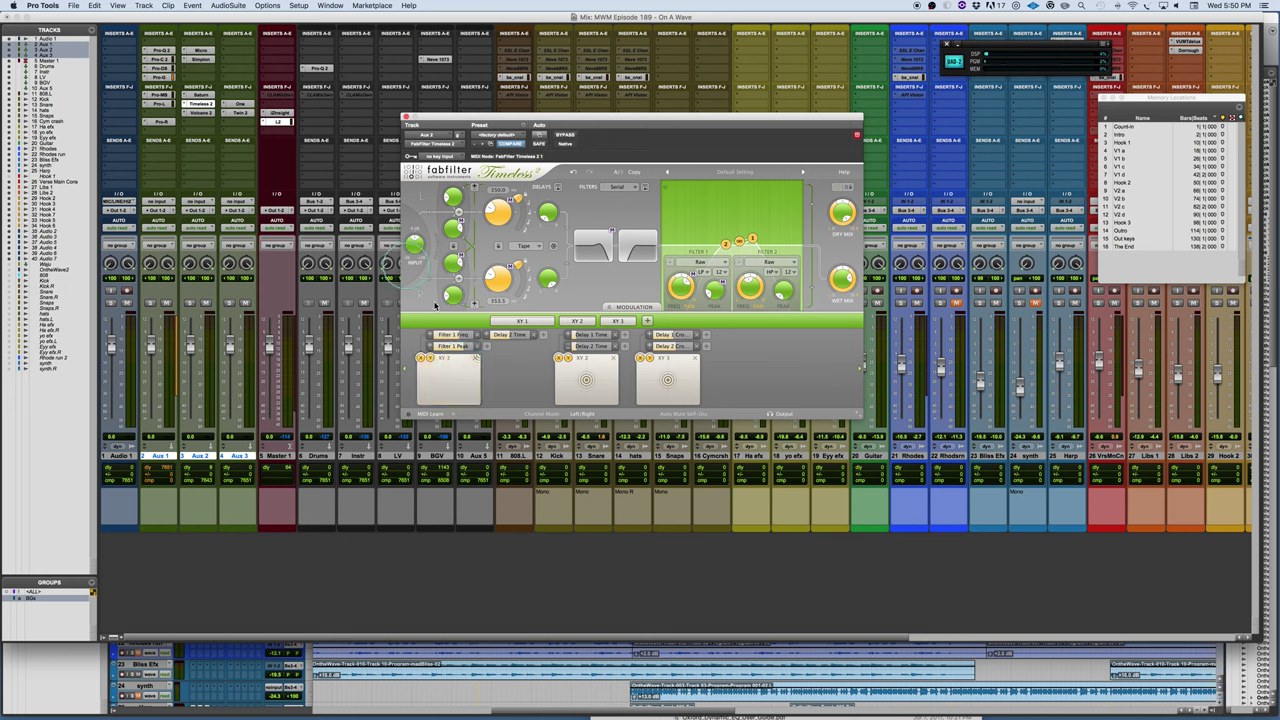
{"action": "left_click", "coordinate": [527, 334]}
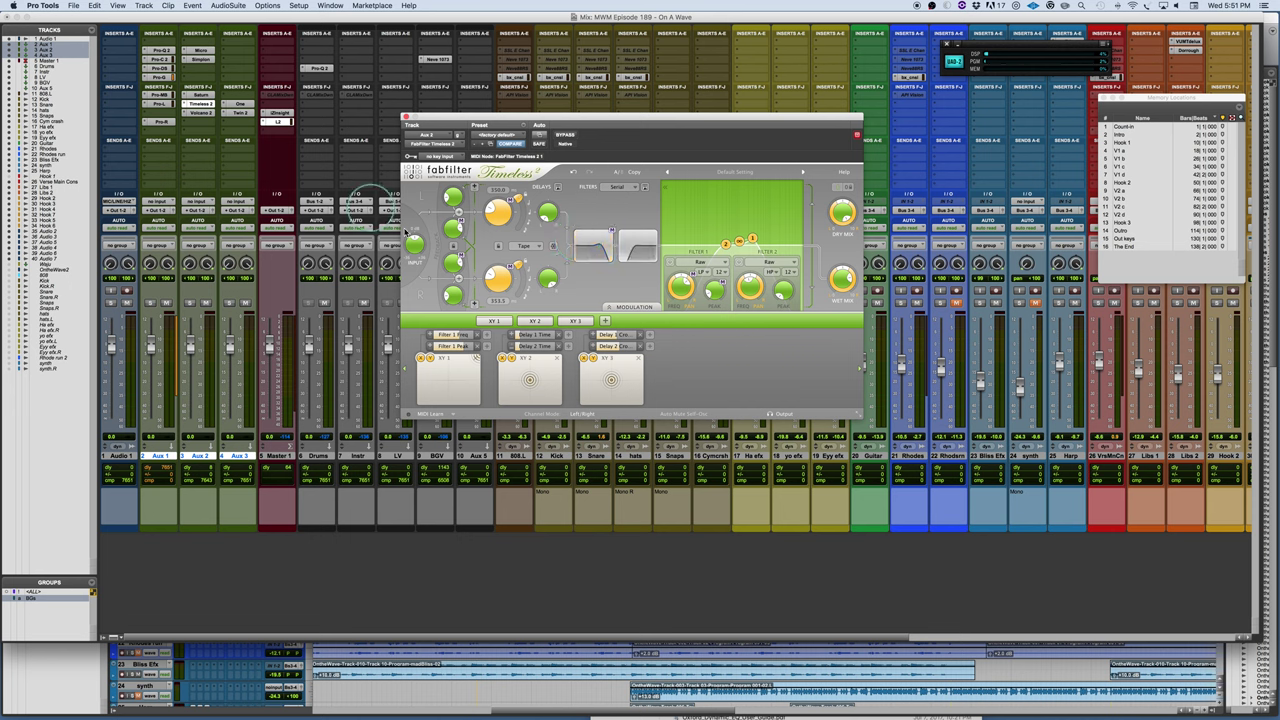
Step: Keep the Tape delay style and switch Aux 2 to Volcano 2
{"action": "left_click", "coordinate": [541, 249]}
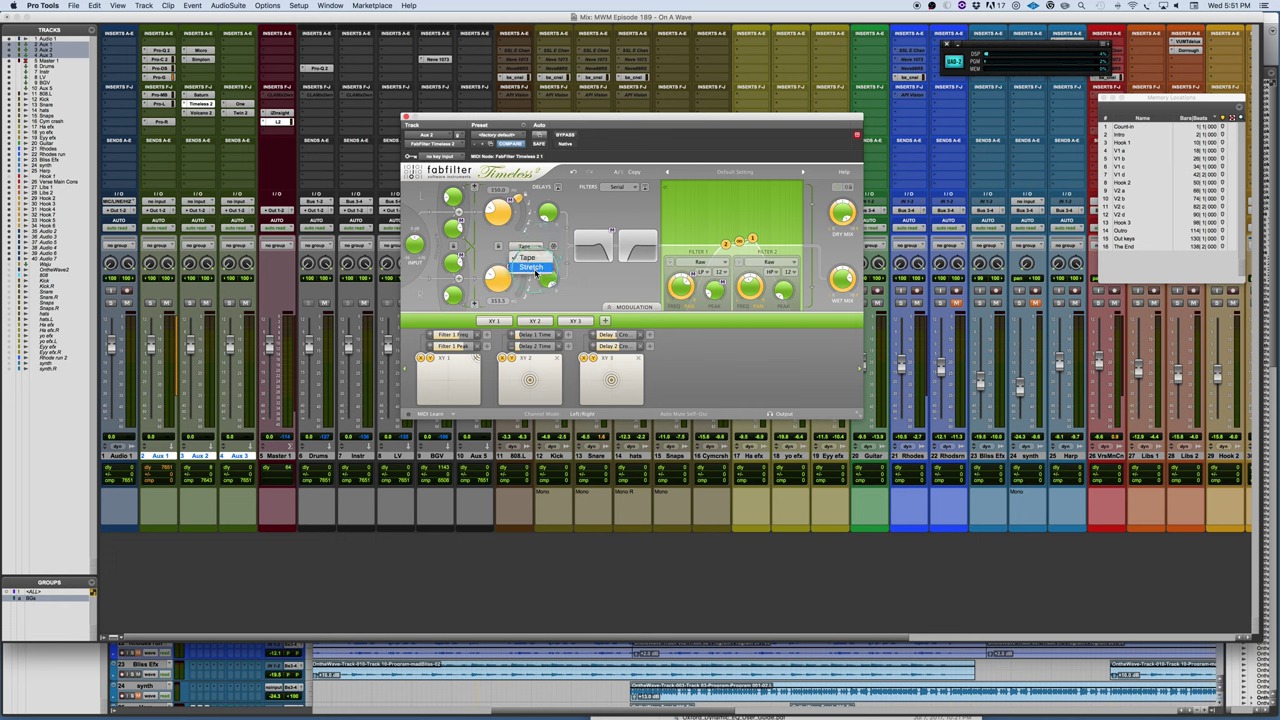
{"action": "left_click", "coordinate": [527, 257]}
{"action": "left_click", "coordinate": [201, 114]}
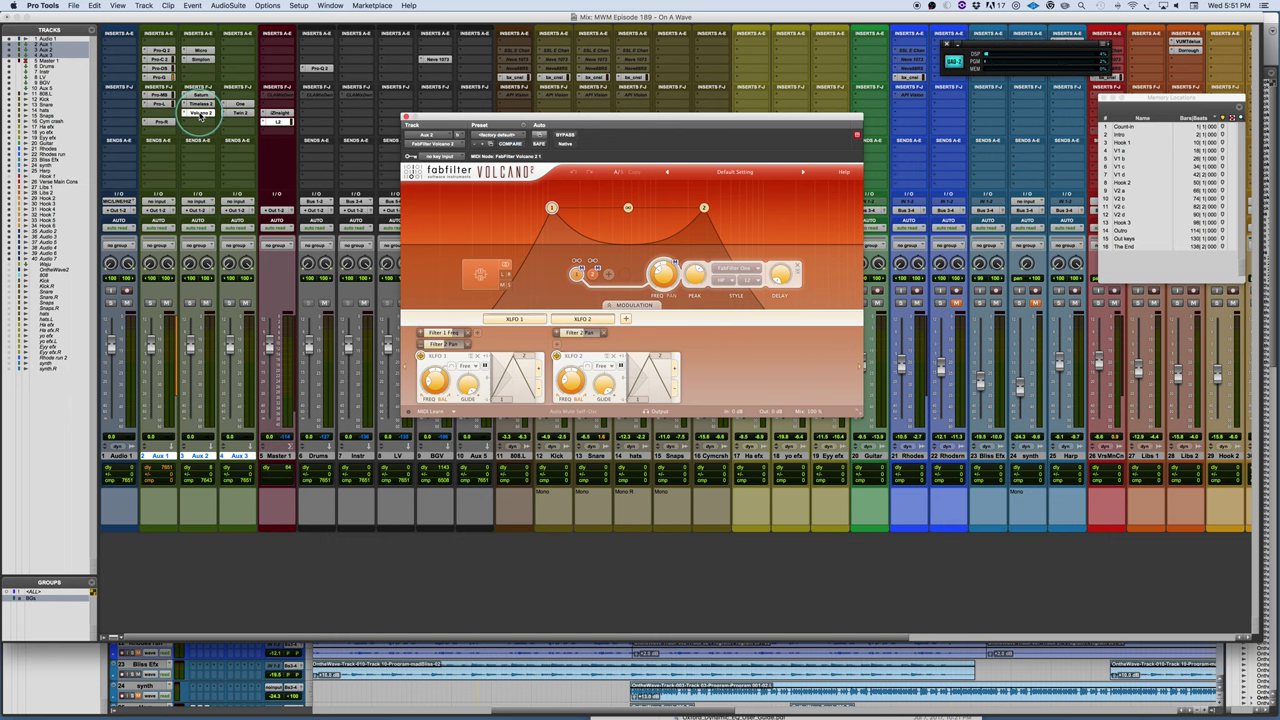
{"action": "left_click", "coordinate": [200, 59]}
{"action": "left_click", "coordinate": [200, 50]}
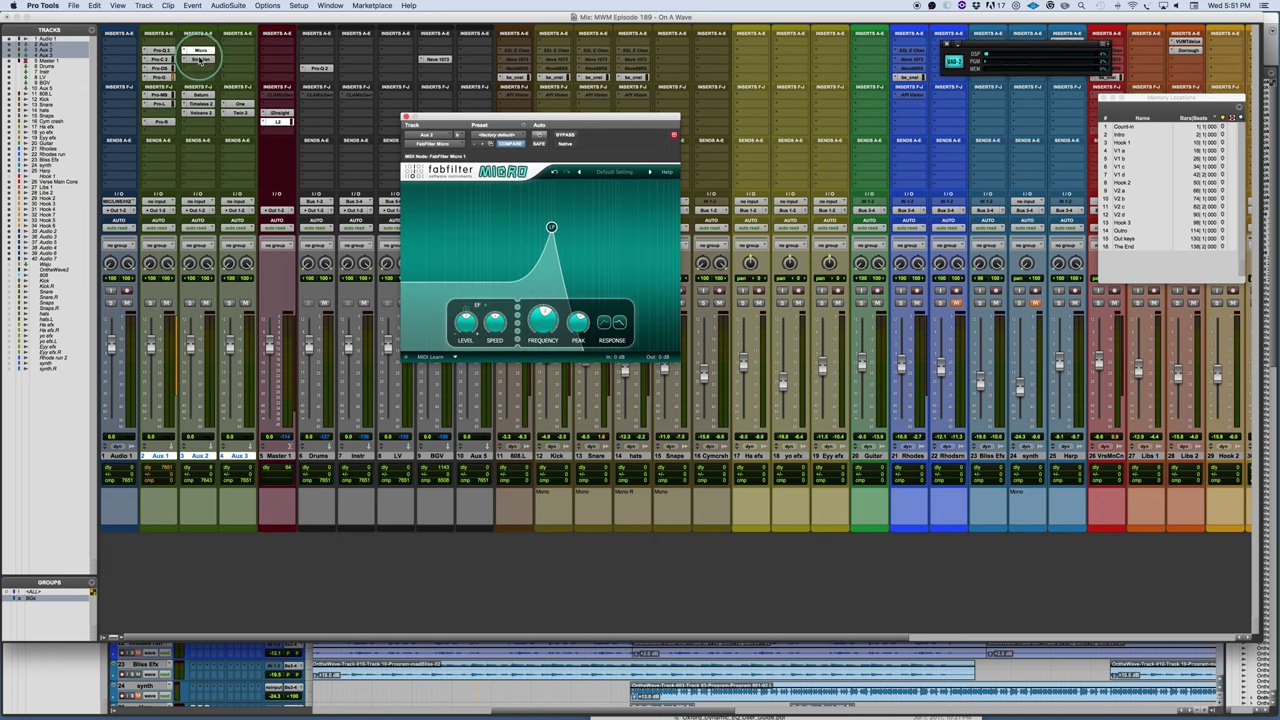
{"action": "left_click", "coordinate": [200, 59]}
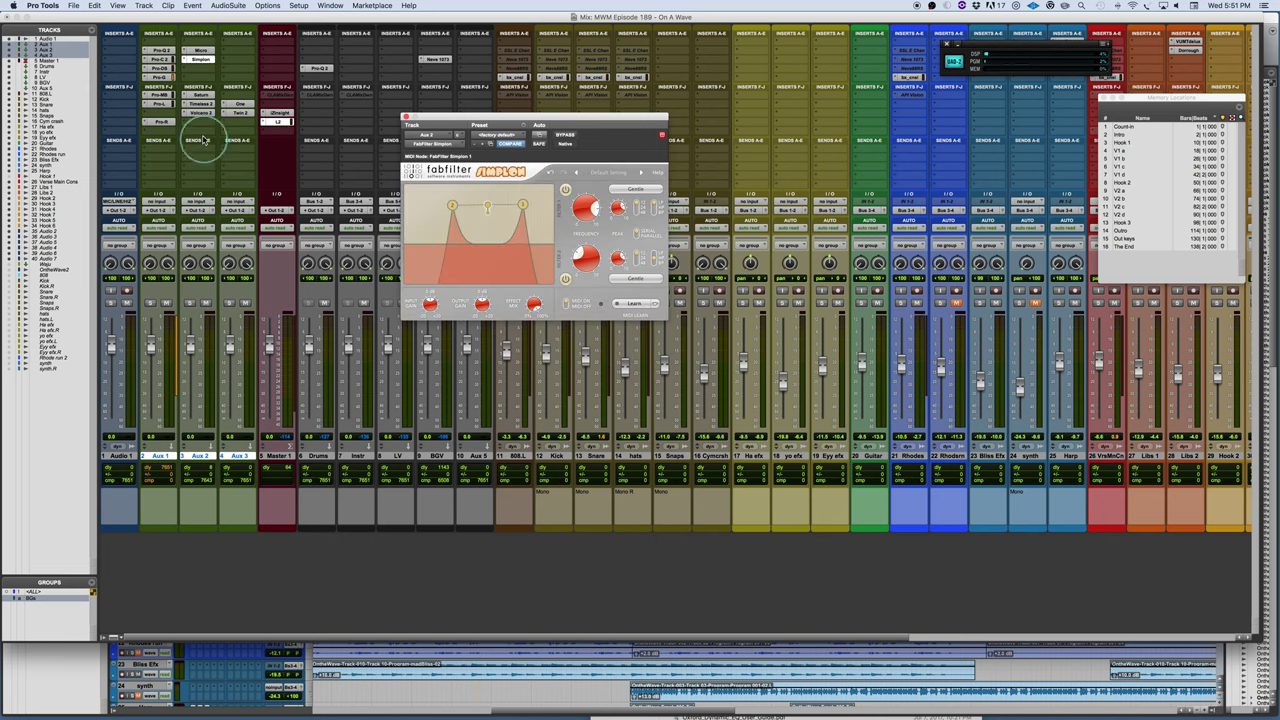
{"action": "left_click", "coordinate": [202, 114]}
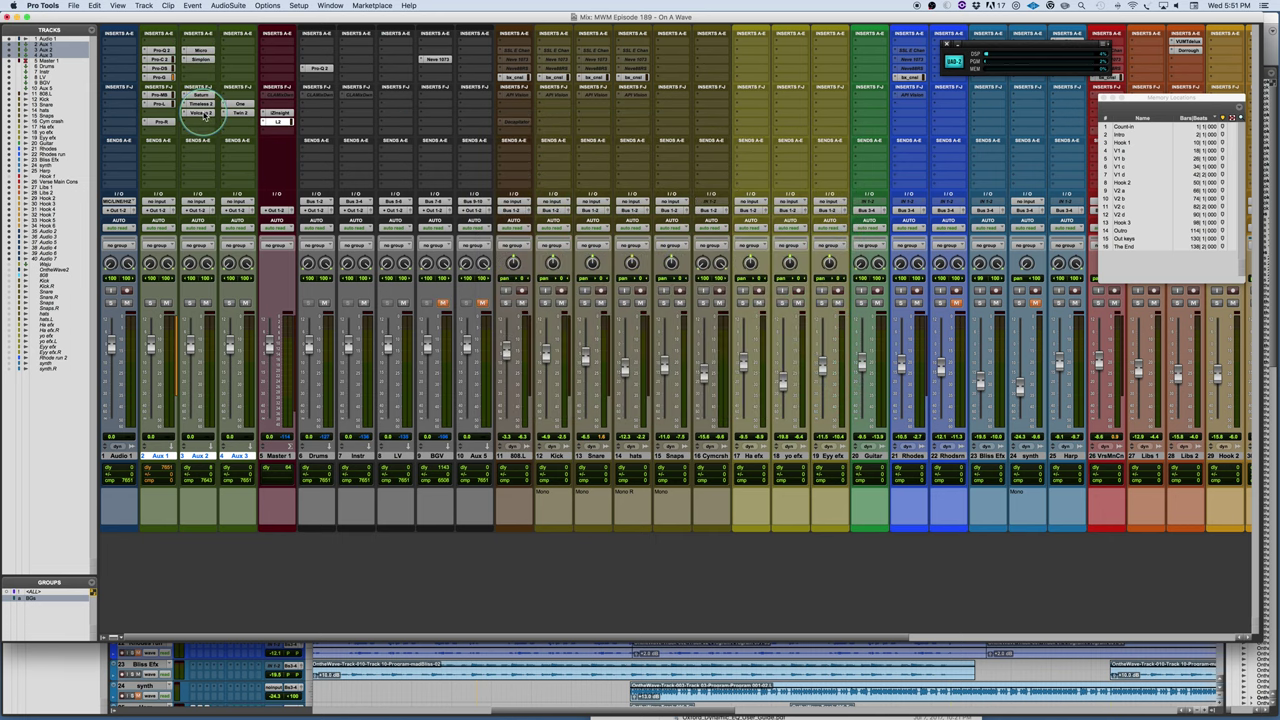
{"action": "left_click", "coordinate": [608, 343]}
{"action": "left_click", "coordinate": [667, 372]}
{"action": "left_click", "coordinate": [662, 225]}
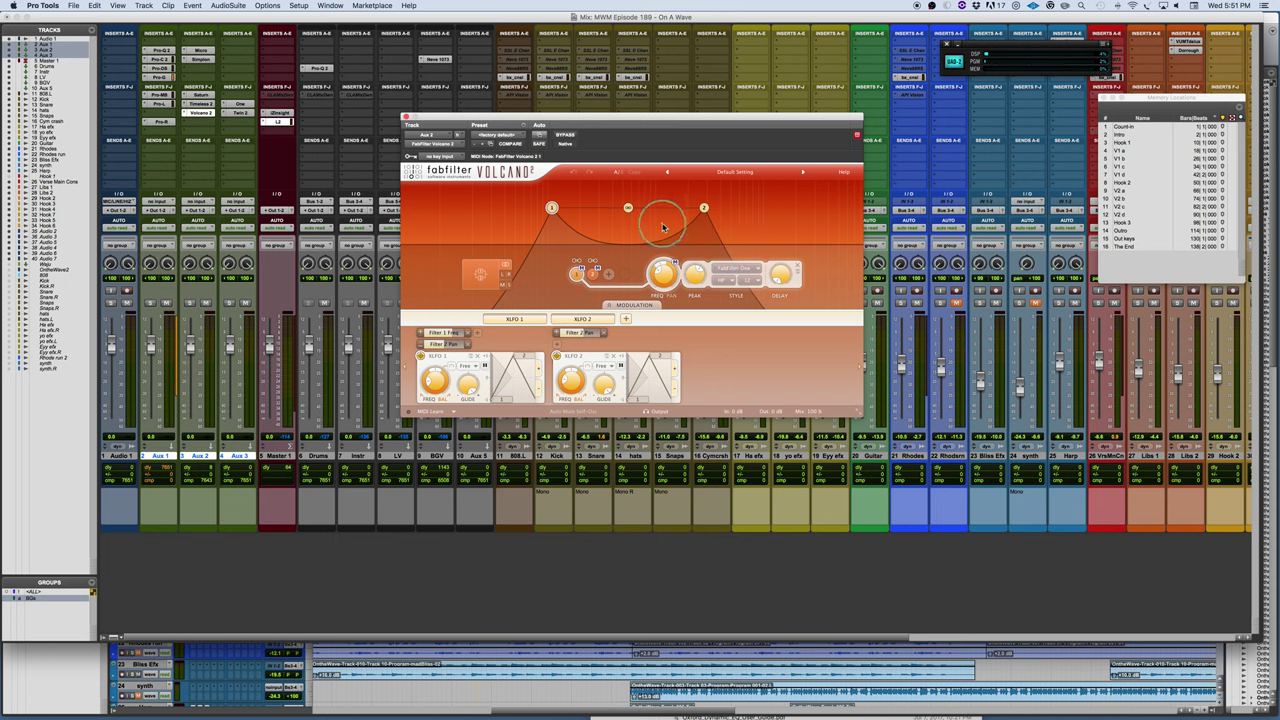
{"action": "left_click", "coordinate": [743, 175]}
{"action": "left_click", "coordinate": [745, 177]}
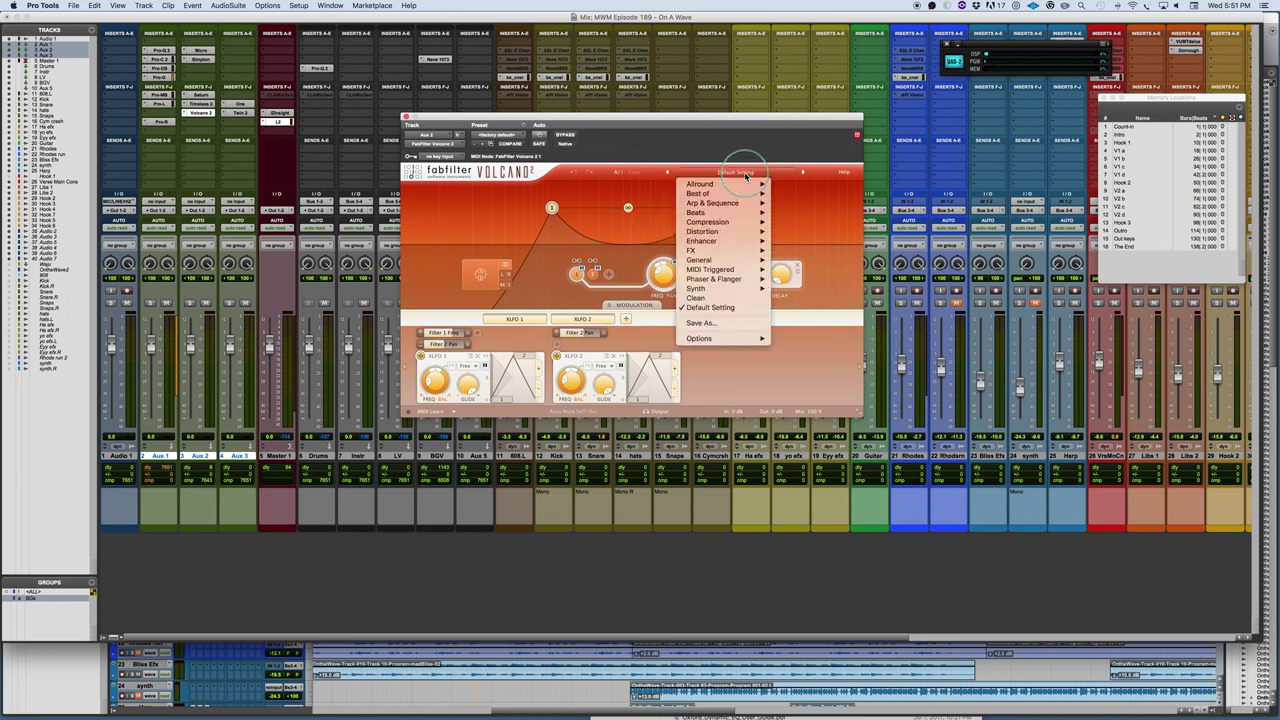
{"action": "mouse_move", "coordinate": [740, 190]}
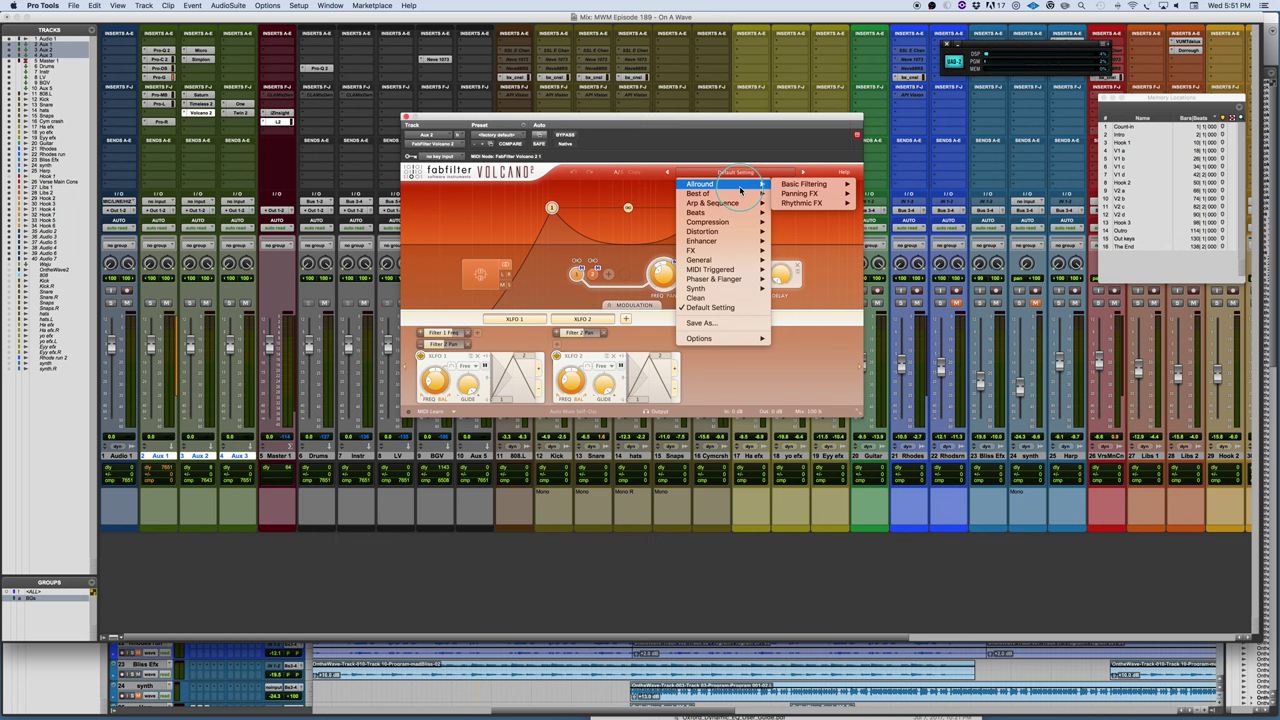
{"action": "mouse_move", "coordinate": [808, 187]}
{"action": "left_click", "coordinate": [726, 139]}
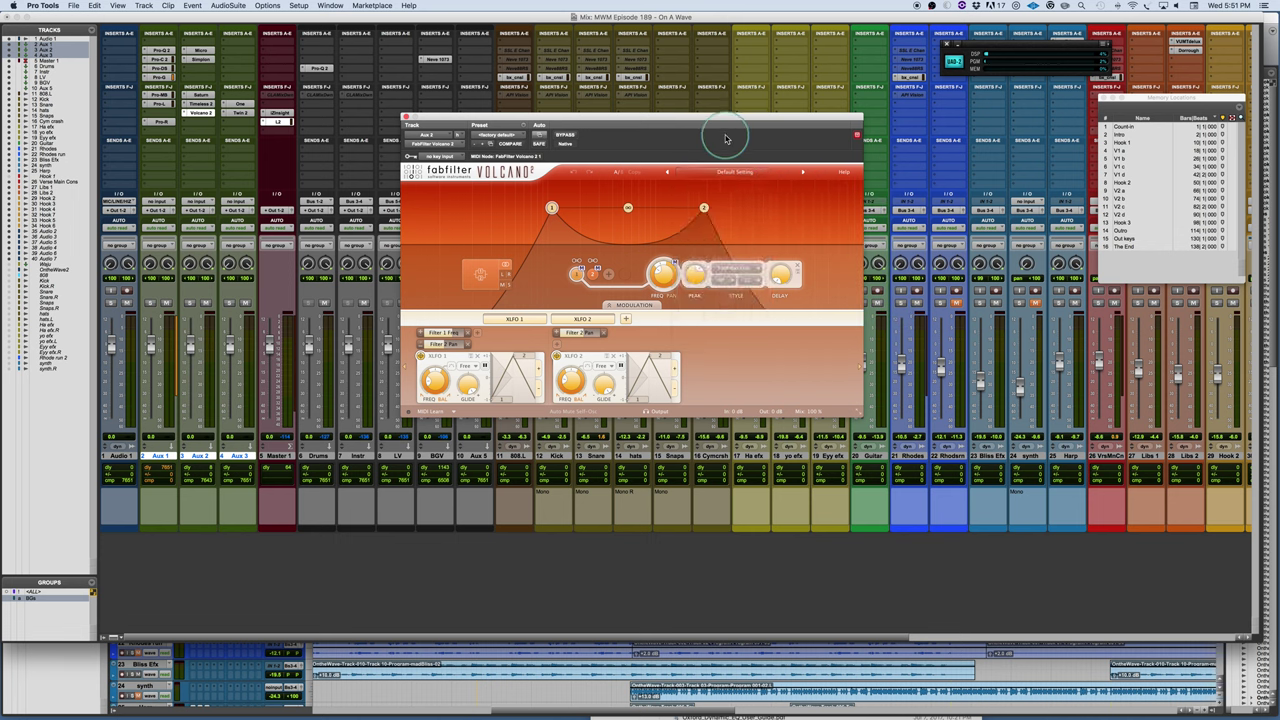
Step: Open the FabFilter One synth from Aux 3's inserts
{"action": "left_click", "coordinate": [237, 103]}
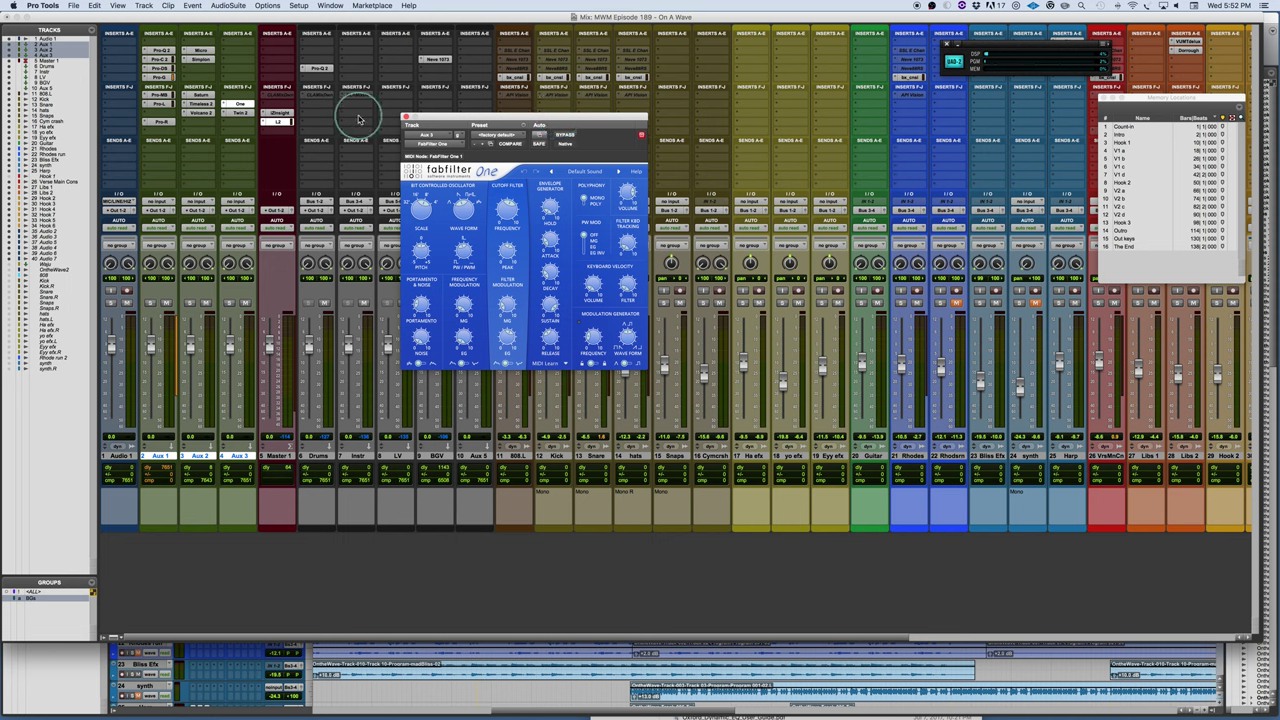
Step: Open Twin 2 on Aux 3 and play notes on its on-screen keyboard
{"action": "left_click", "coordinate": [240, 113]}
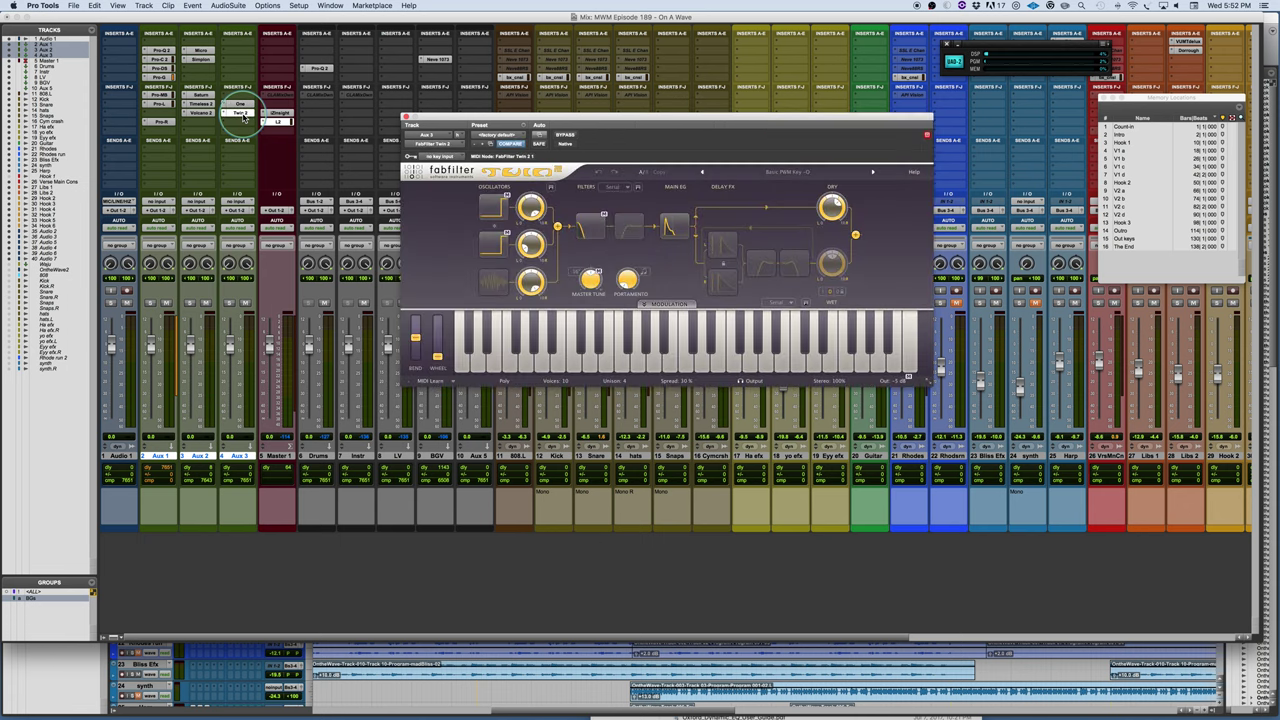
{"action": "left_click", "coordinate": [568, 330]}
{"action": "left_click", "coordinate": [625, 345]}
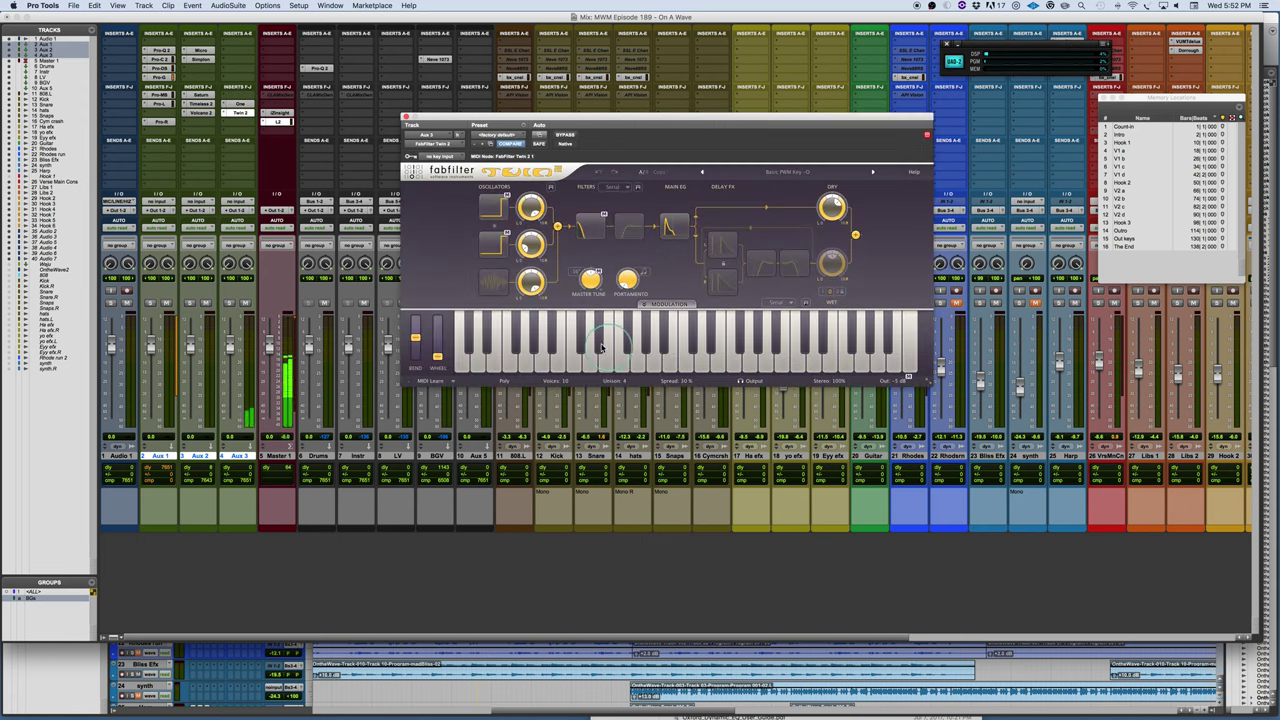
{"action": "left_click_drag", "start_coordinate": [698, 120], "coordinate": [688, 115]}
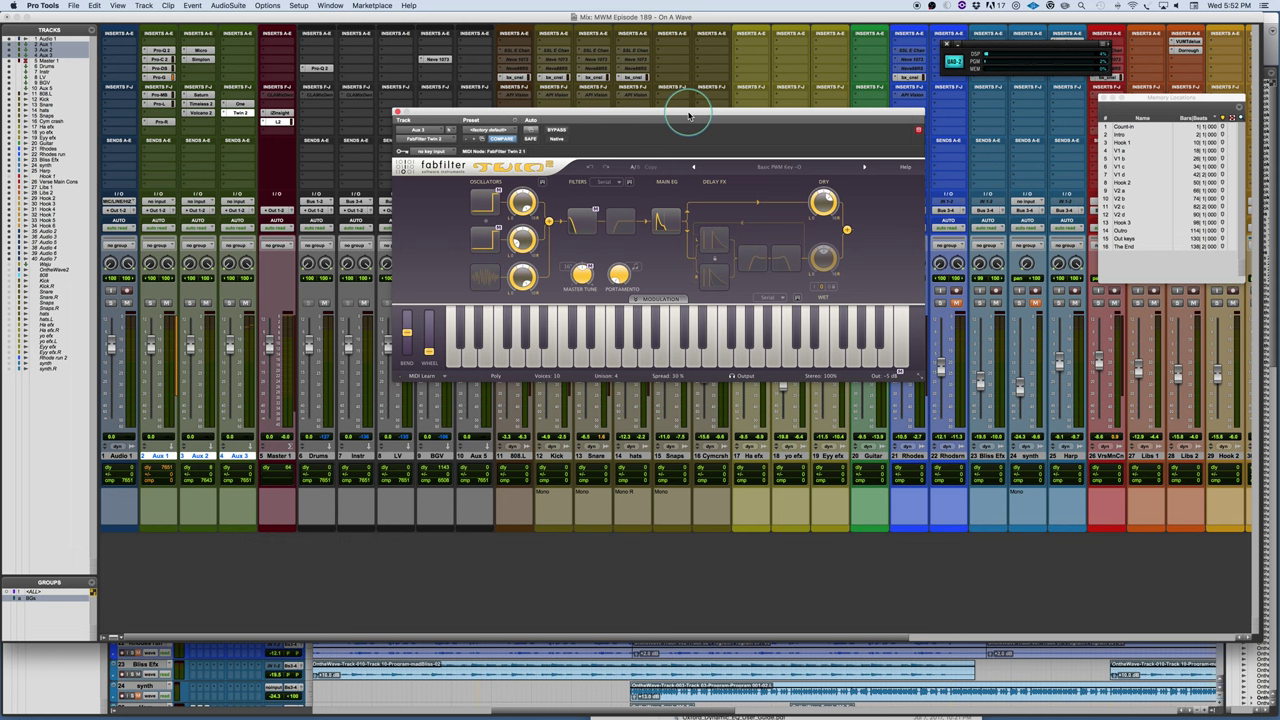
{"action": "left_click", "coordinate": [579, 338]}
{"action": "left_click", "coordinate": [665, 220]}
{"action": "left_click", "coordinate": [765, 178]}
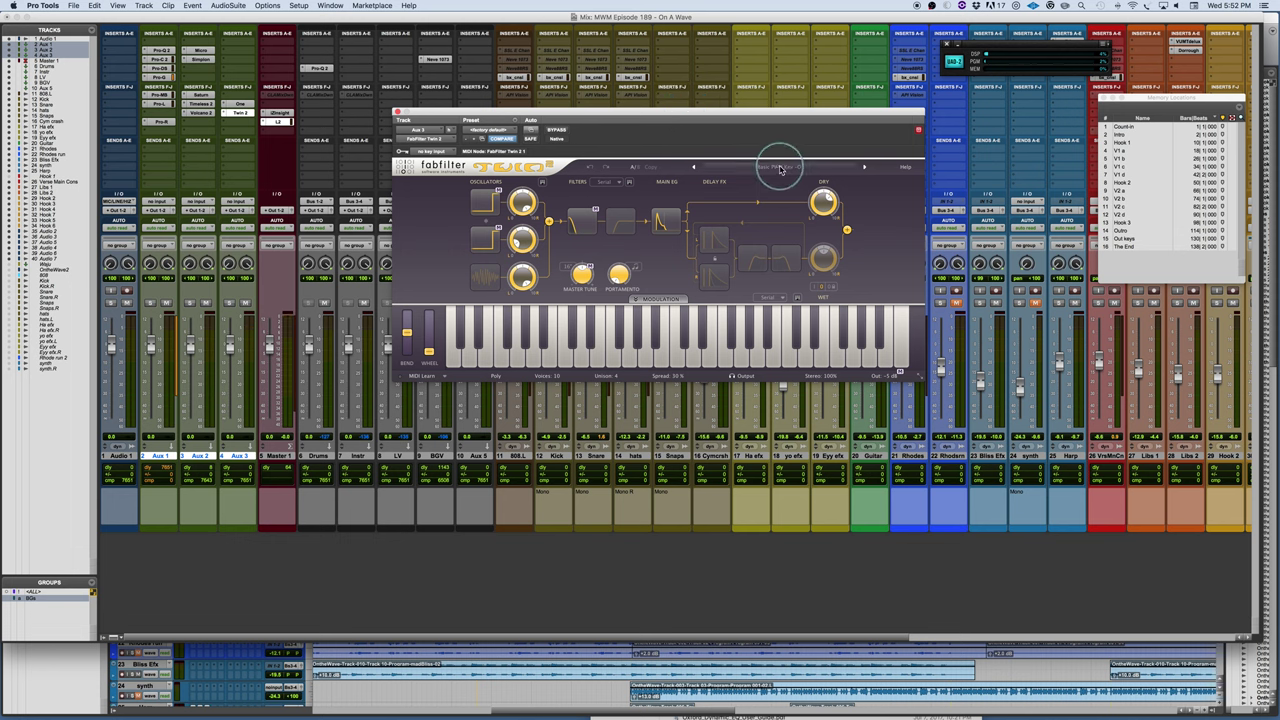
Step: Look through Twin 2's preset list without changing it, play more notes, then select an Aux 2 insert
{"action": "left_click", "coordinate": [780, 169]}
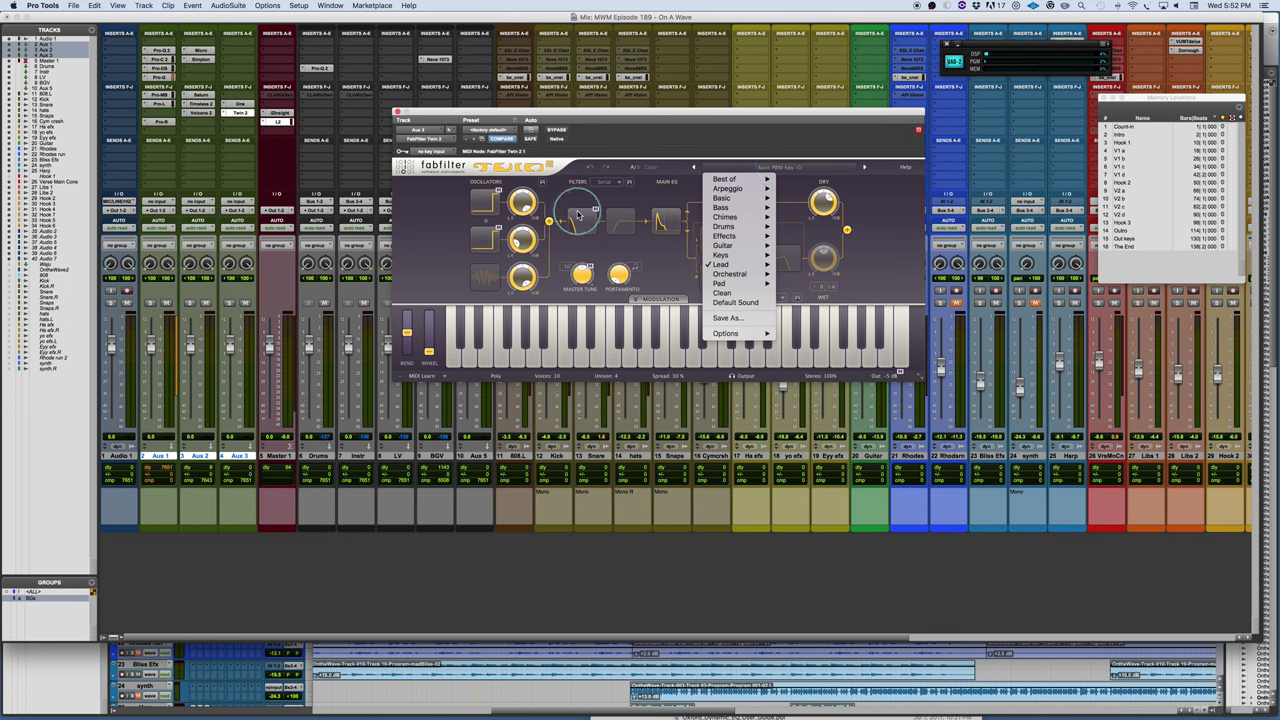
{"action": "mouse_move", "coordinate": [740, 257]}
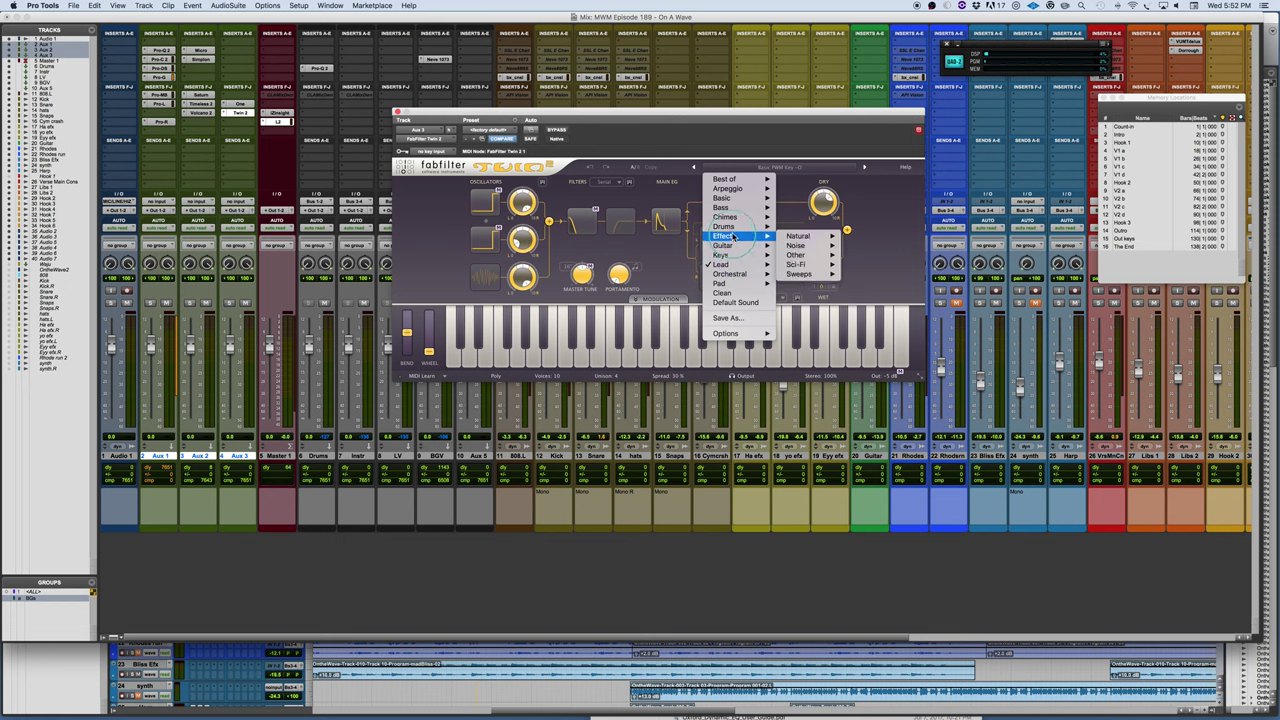
{"action": "left_click", "coordinate": [787, 128]}
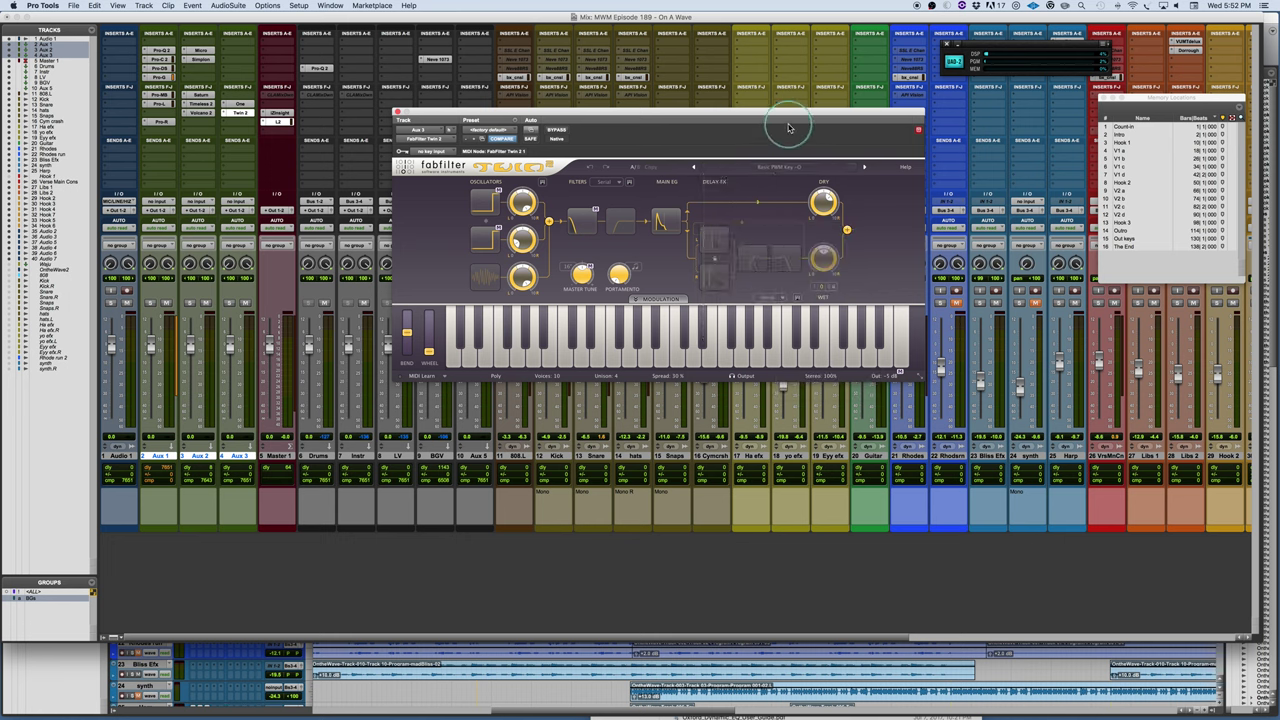
{"action": "left_click", "coordinate": [503, 360]}
{"action": "left_click", "coordinate": [573, 342]}
{"action": "left_click", "coordinate": [507, 345]}
{"action": "left_click", "coordinate": [160, 177]}
{"action": "left_click", "coordinate": [209, 94]}
Step: Open the Pro-Q 2 equalizer from the top insert slot of Aux 1
{"action": "left_click", "coordinate": [160, 50]}
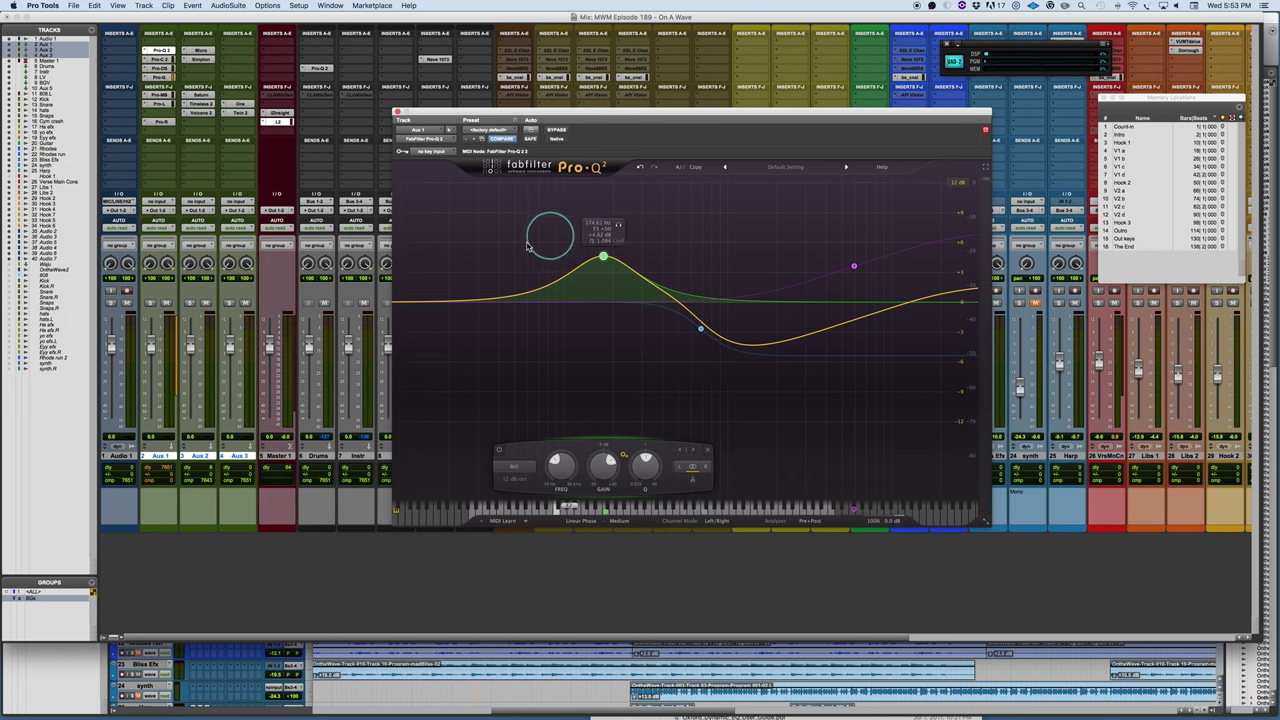
Step: Add a Low Cut band at the EQ's left edge, raise its node, then switch to PowerPoint
{"action": "left_click", "coordinate": [405, 394]}
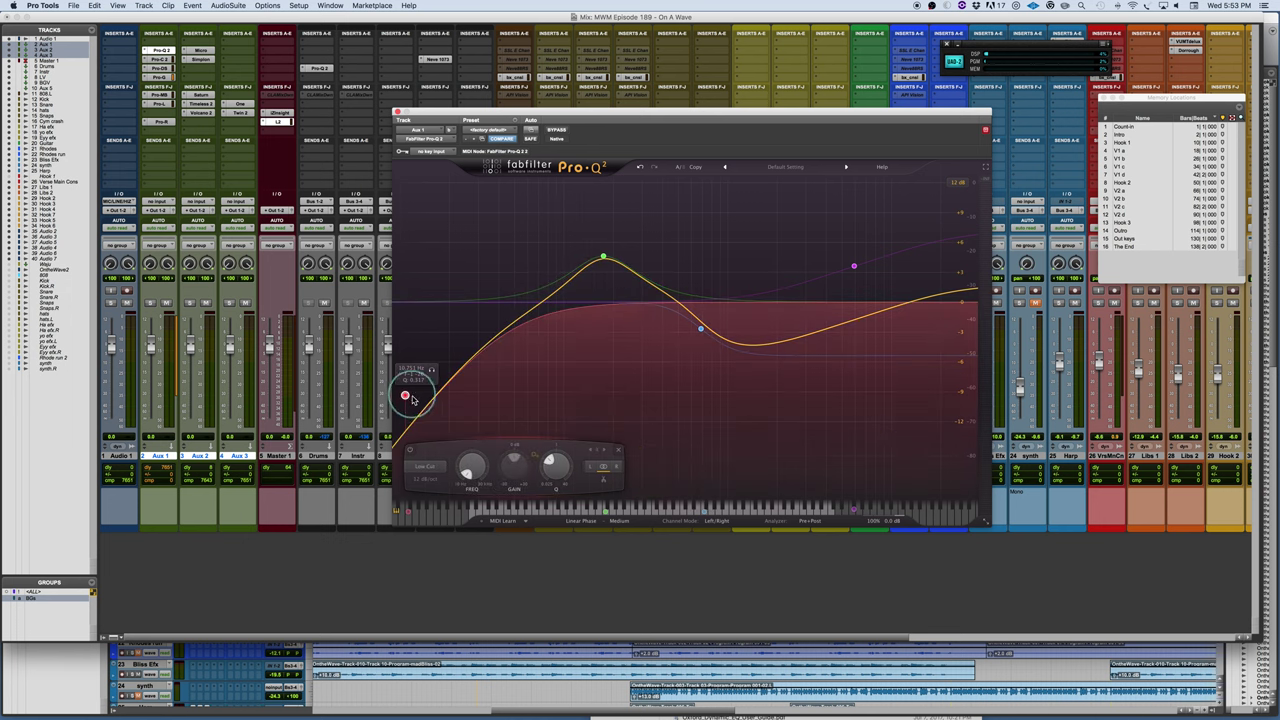
{"action": "left_click_drag", "start_coordinate": [405, 394], "coordinate": [411, 347]}
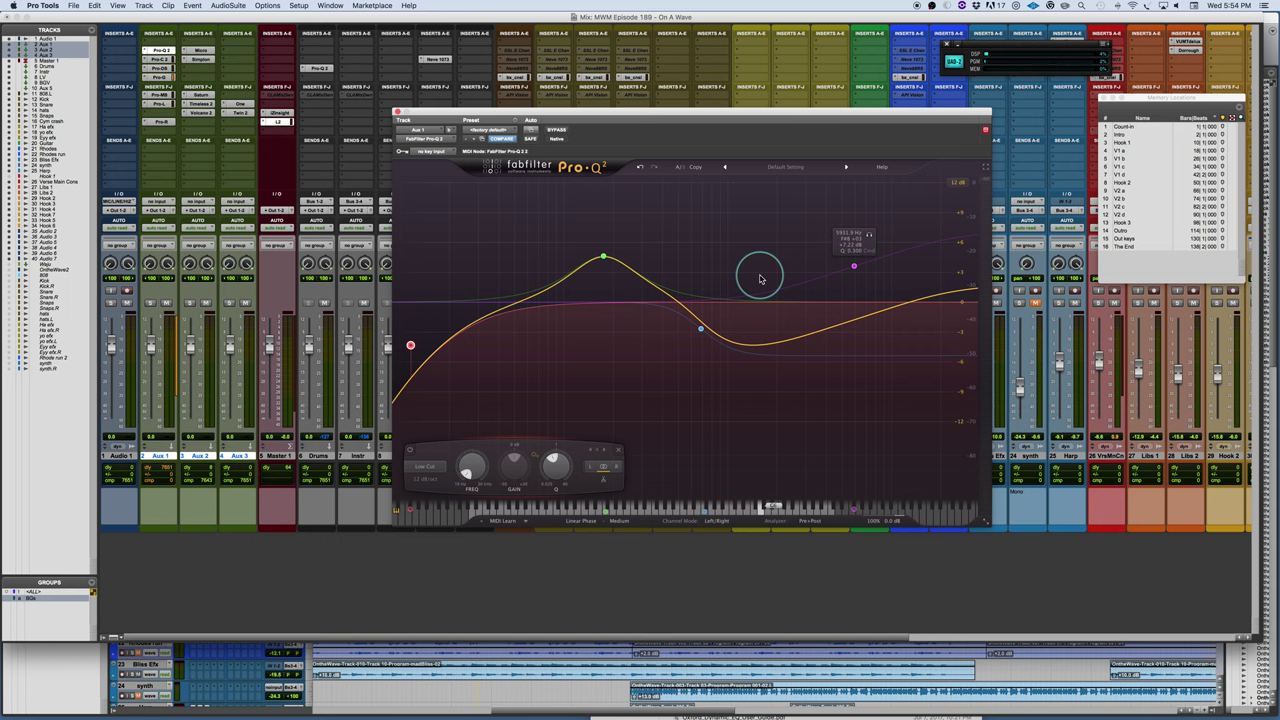
{"action": "key", "text": "super+Tab"}
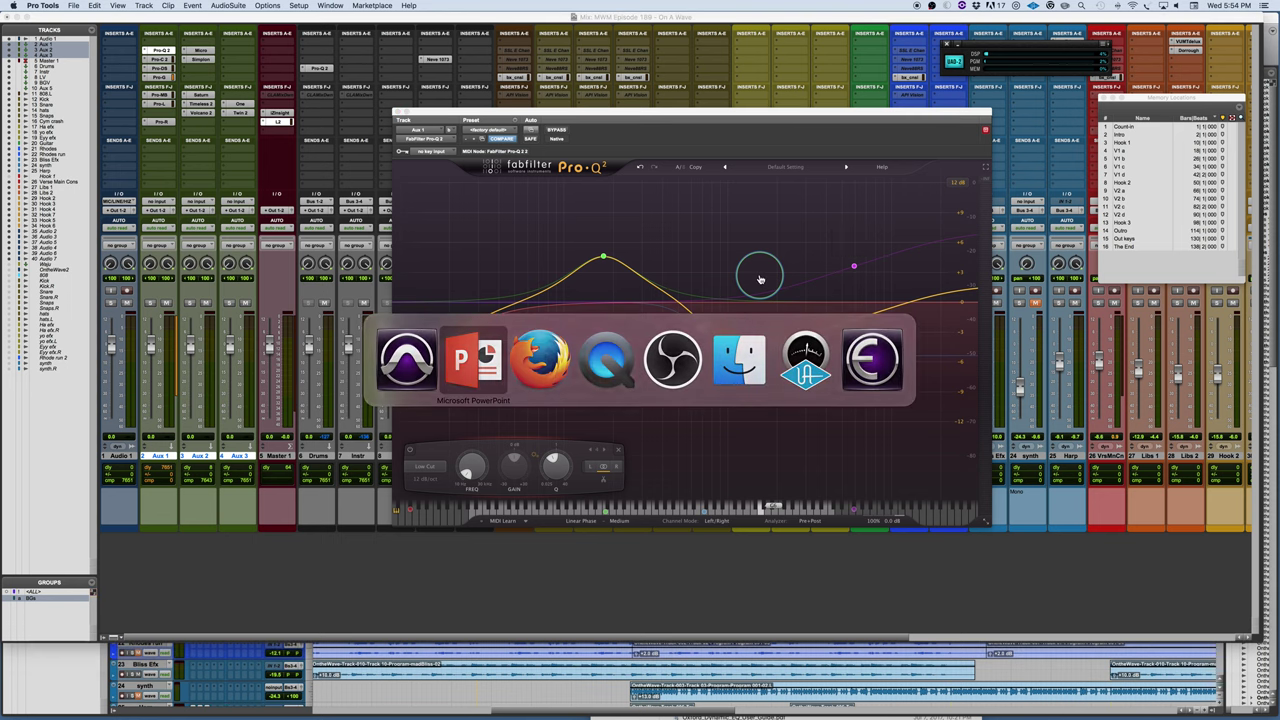